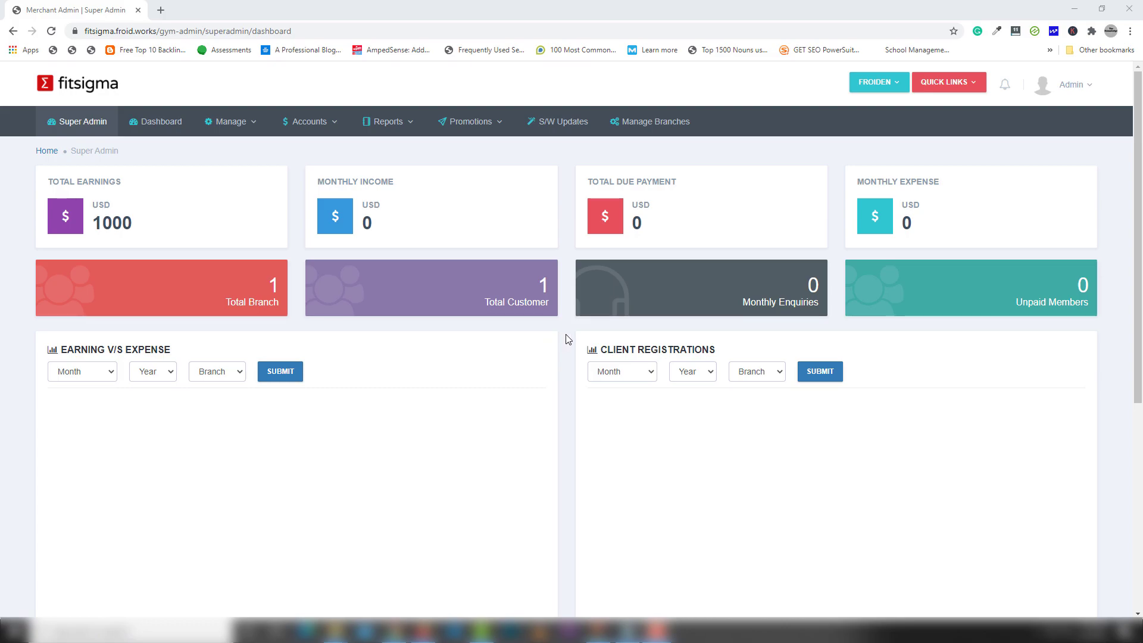
Scroll through the Super Admin overview figures, then go to the branch Dashboard.
scroll(567, 339, down, 5)
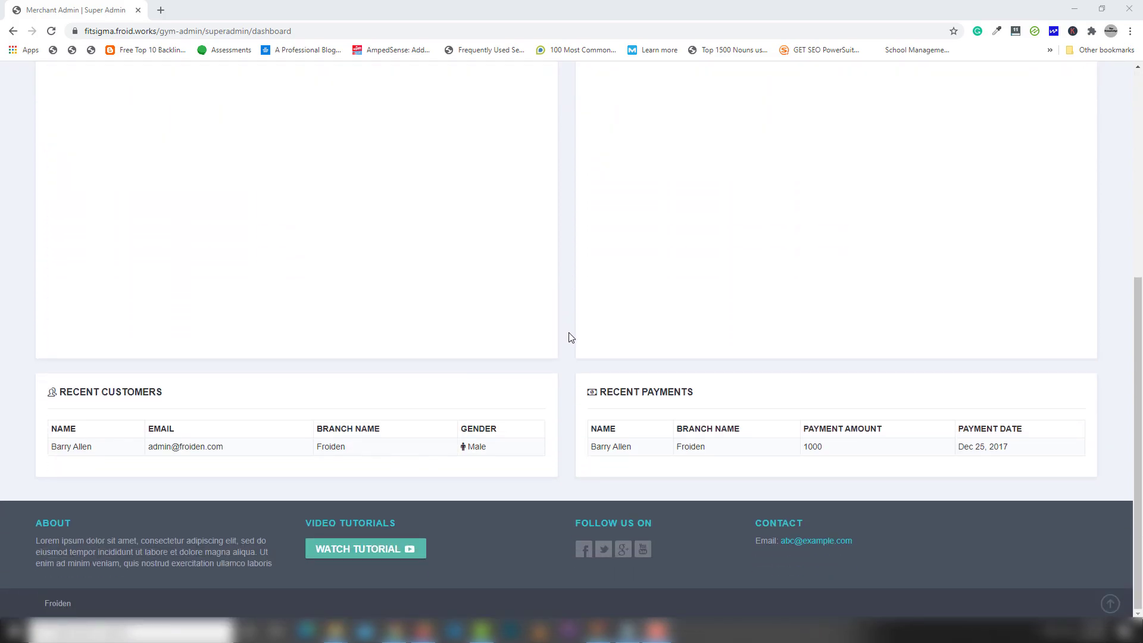
scroll(571, 338, up, 10)
scroll(571, 338, up, 1)
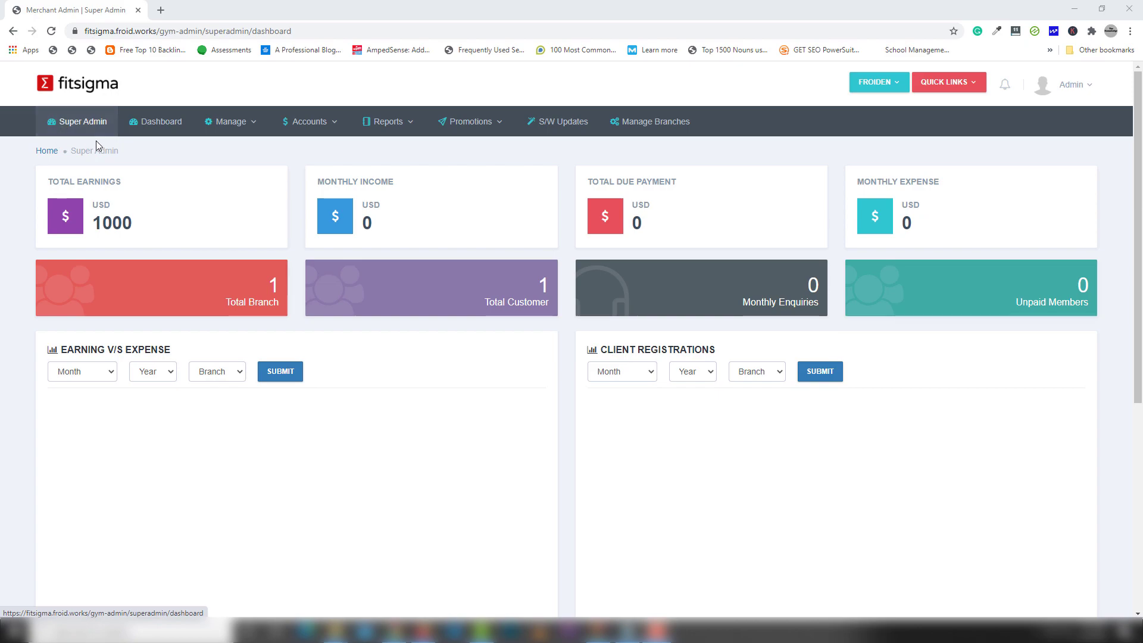
click(162, 121)
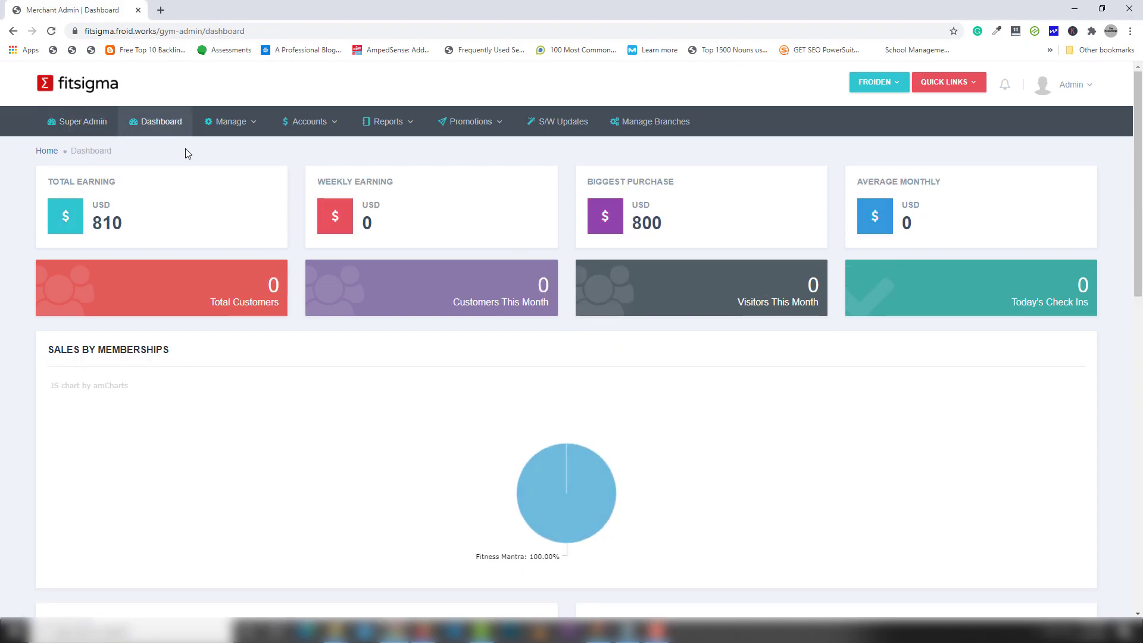
Review the Dashboard's USD 810 earnings and membership sales chart, then open Manage > Customers.
scroll(390, 370, down, 3)
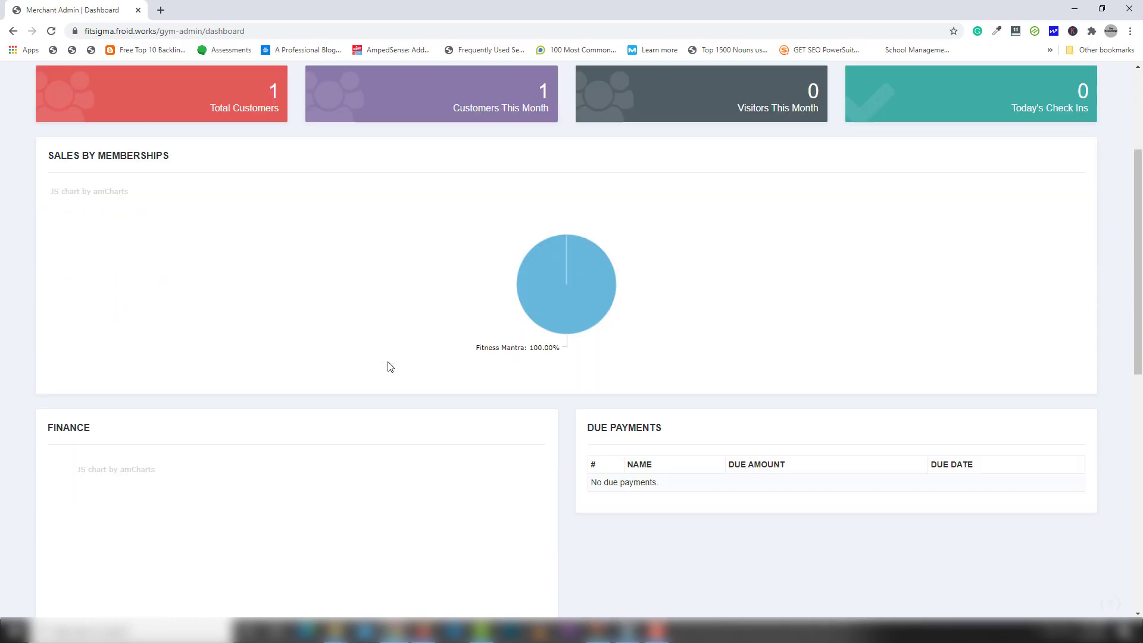
scroll(389, 365, down, 2)
scroll(388, 362, up, 4)
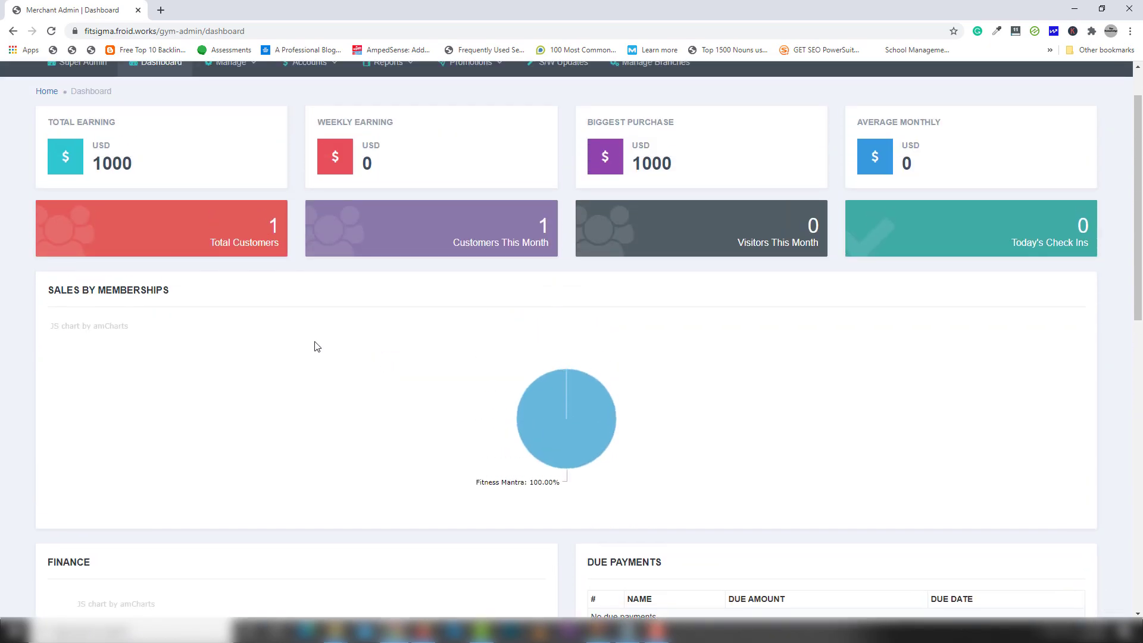
scroll(317, 346, up, 1)
mouse_move(233, 123)
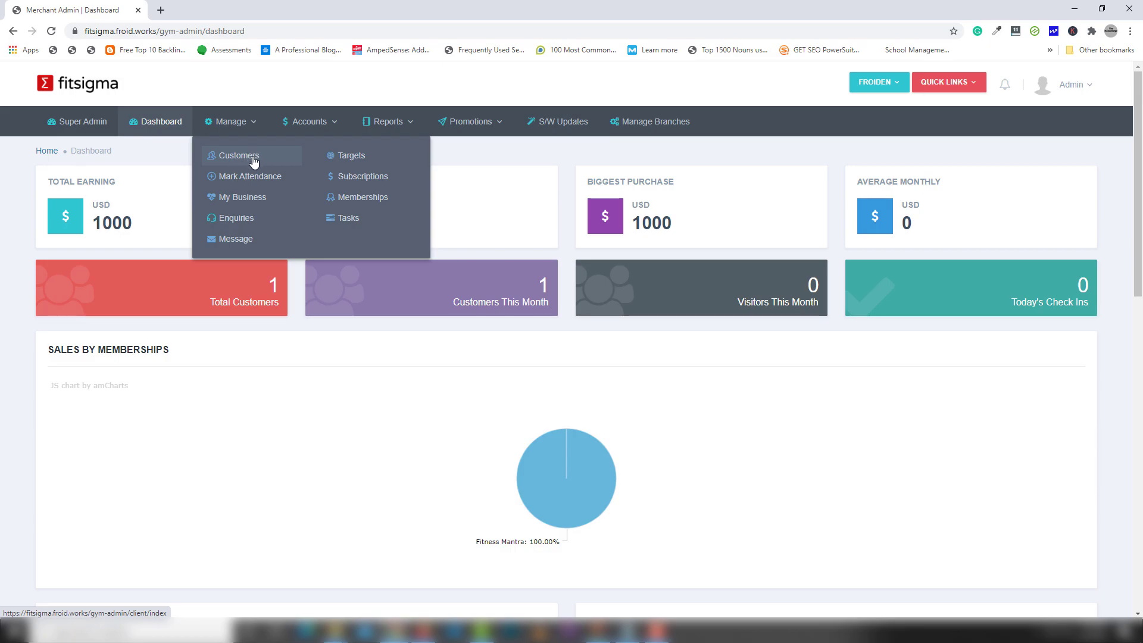
click(251, 159)
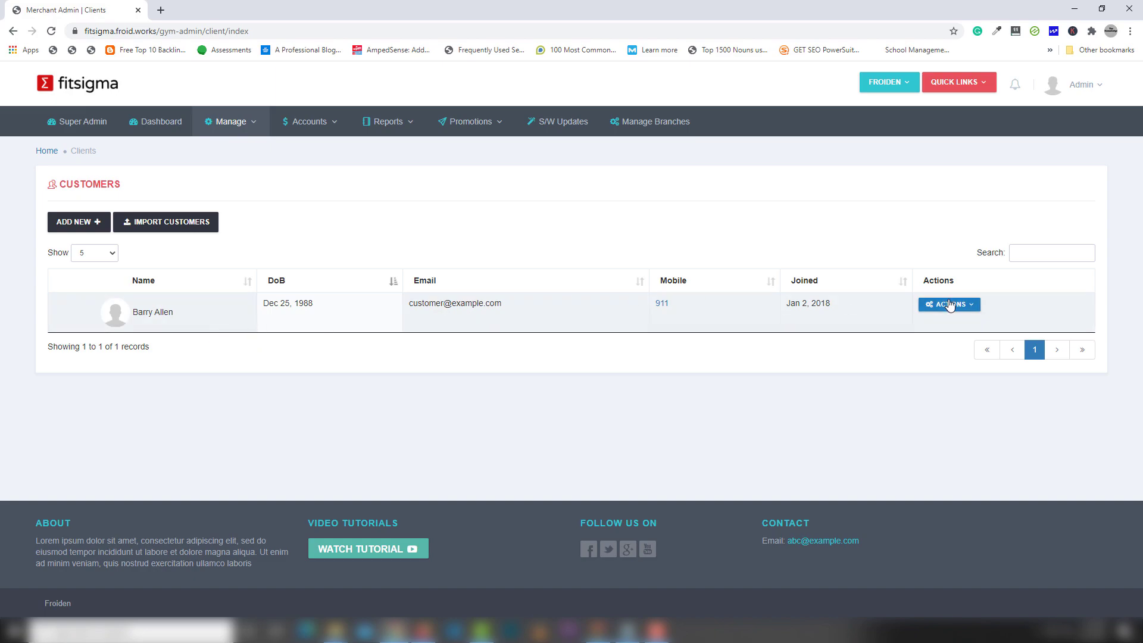
View the existing customer's Actions options, then open the Add New customer form.
click(956, 305)
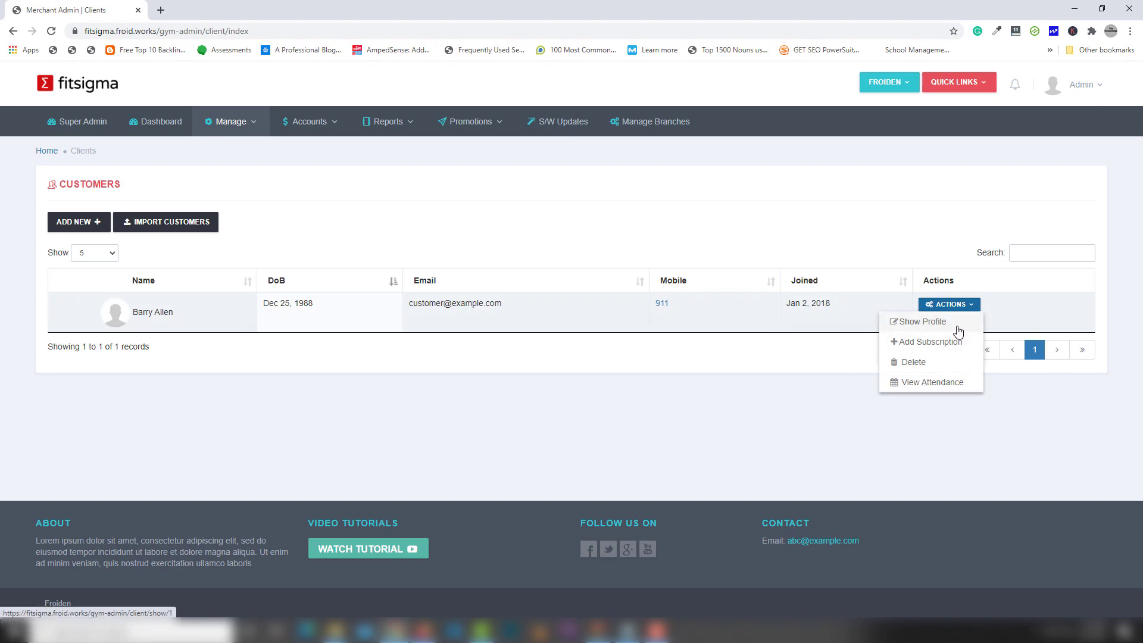
click(92, 222)
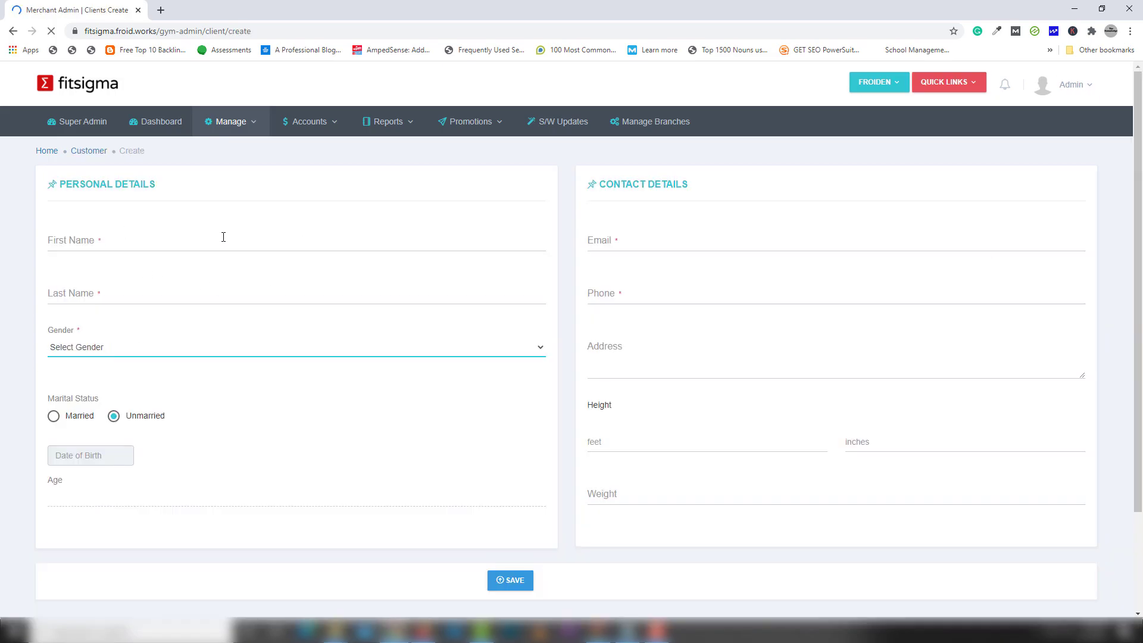
click(221, 236)
click(207, 283)
click(206, 244)
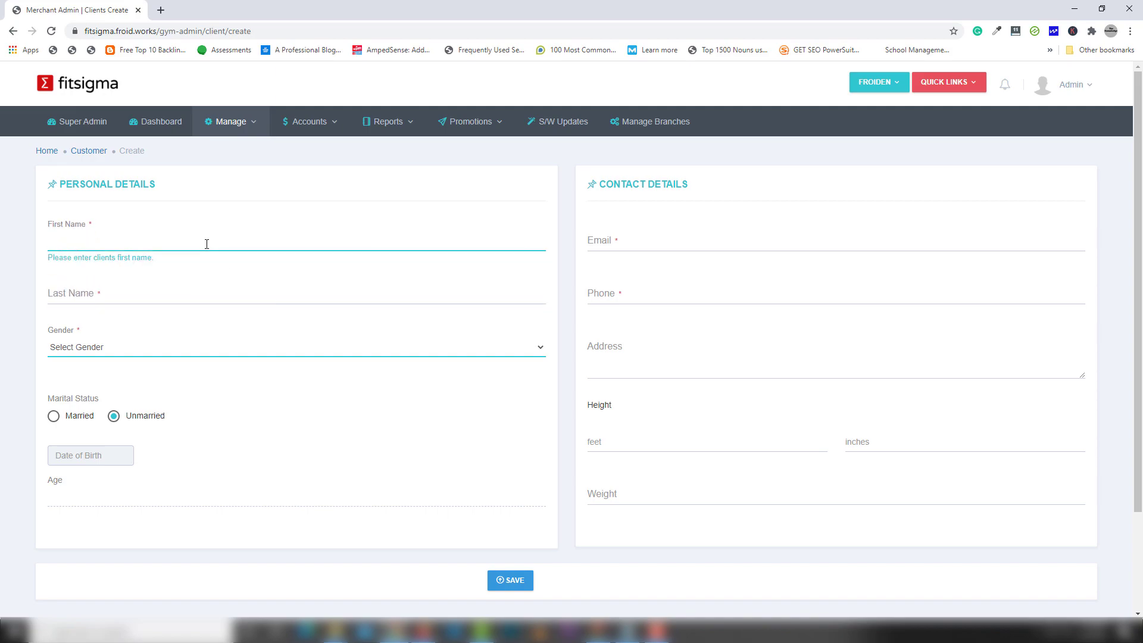
text(John)
key(Tab)
text(Deo)
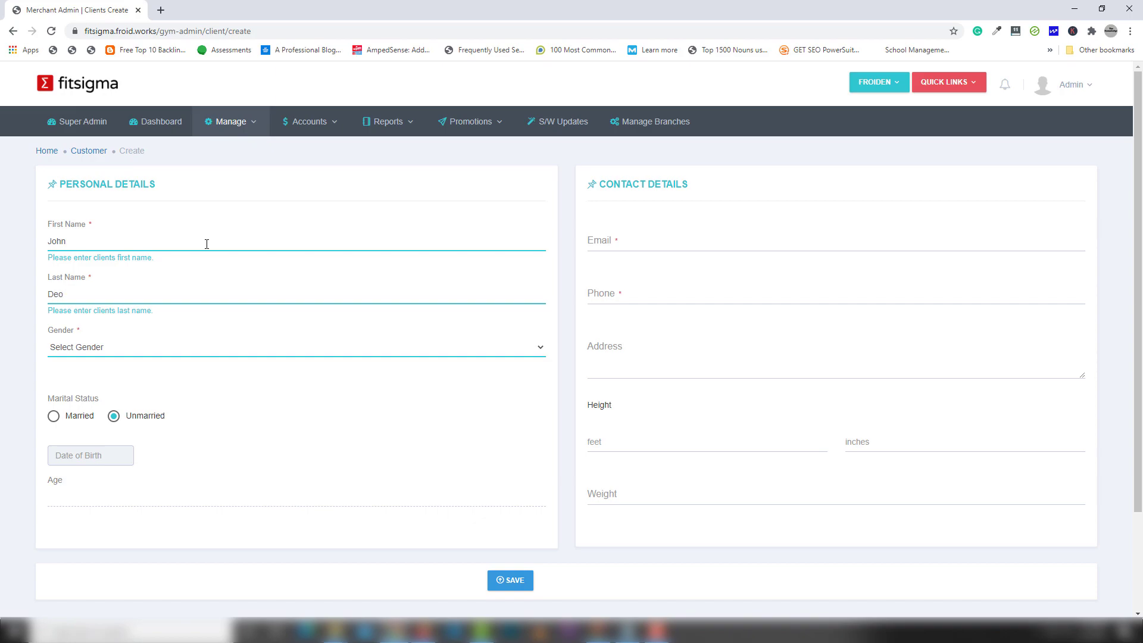
click(72, 455)
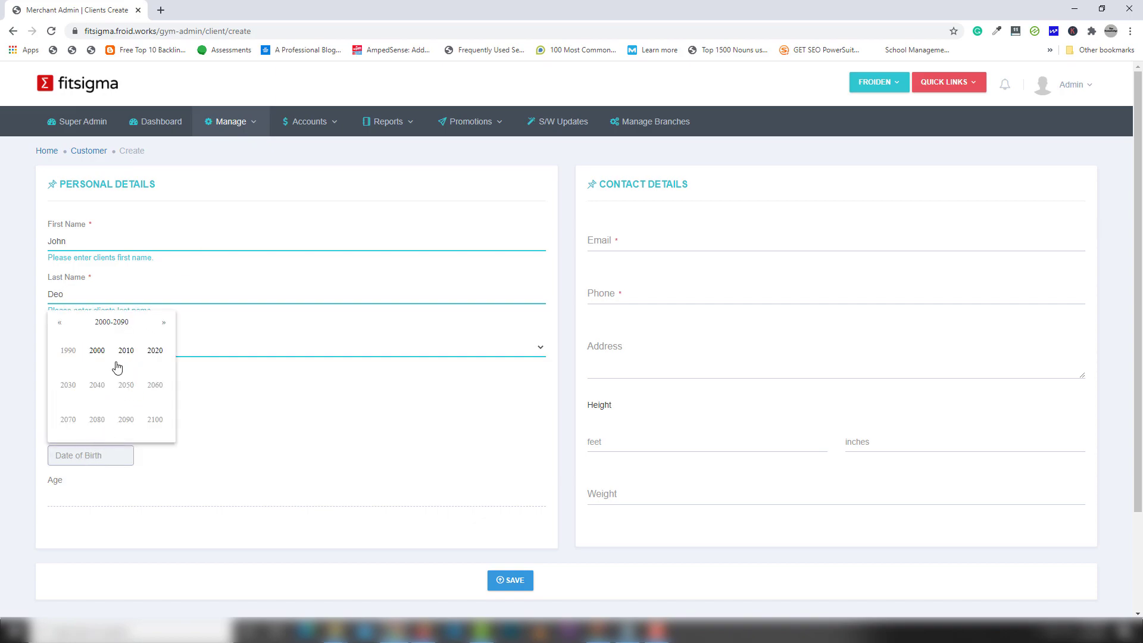
click(96, 352)
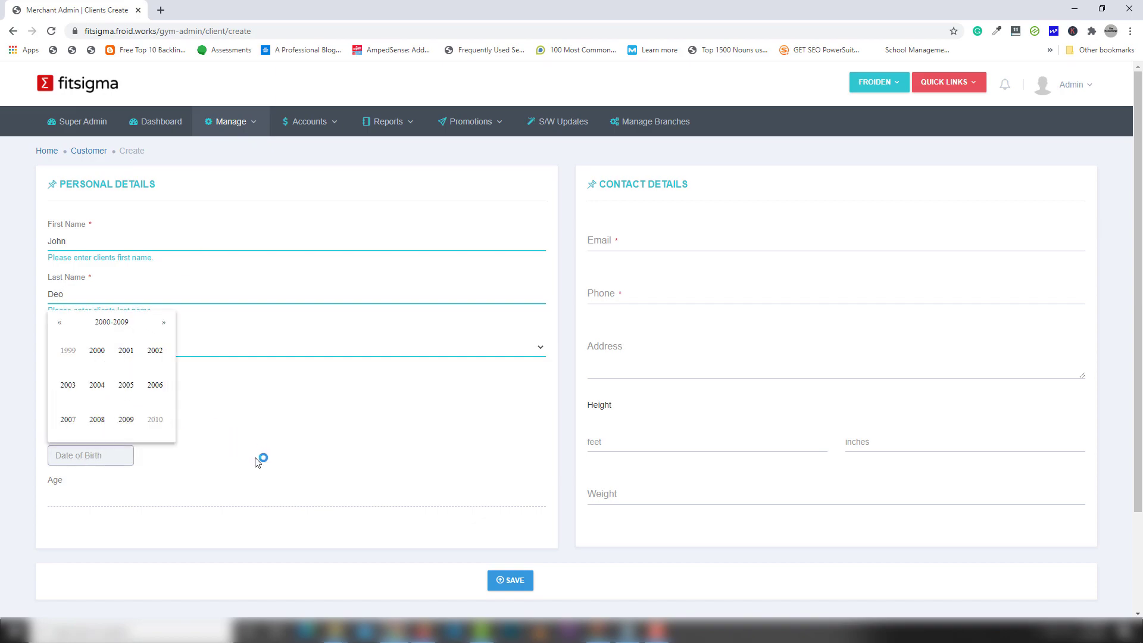
click(100, 390)
click(98, 390)
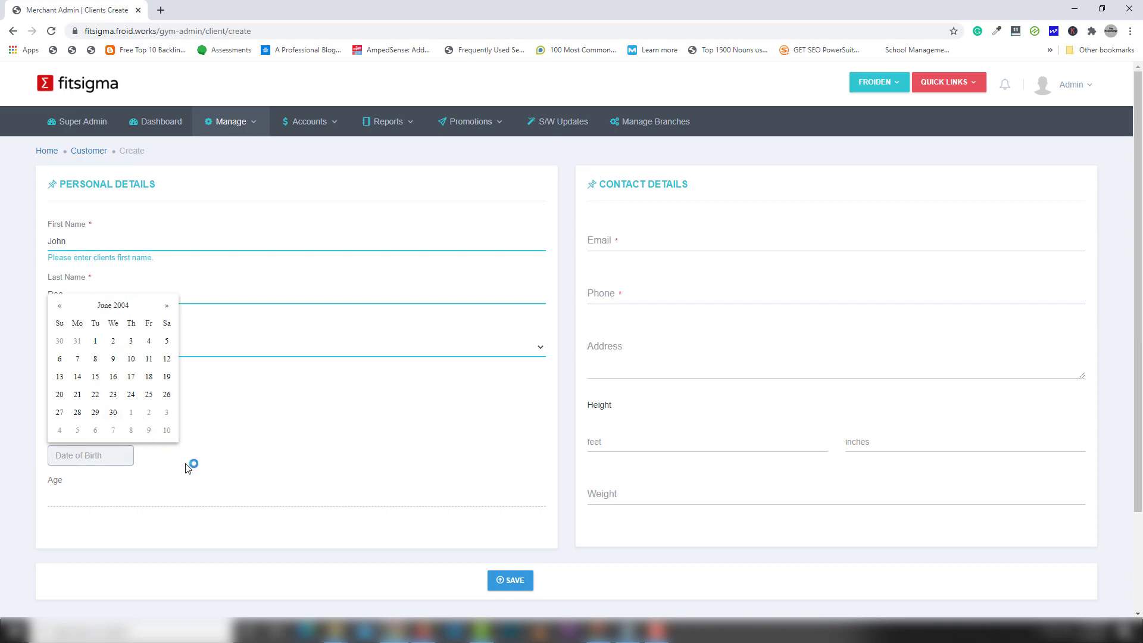
click(110, 415)
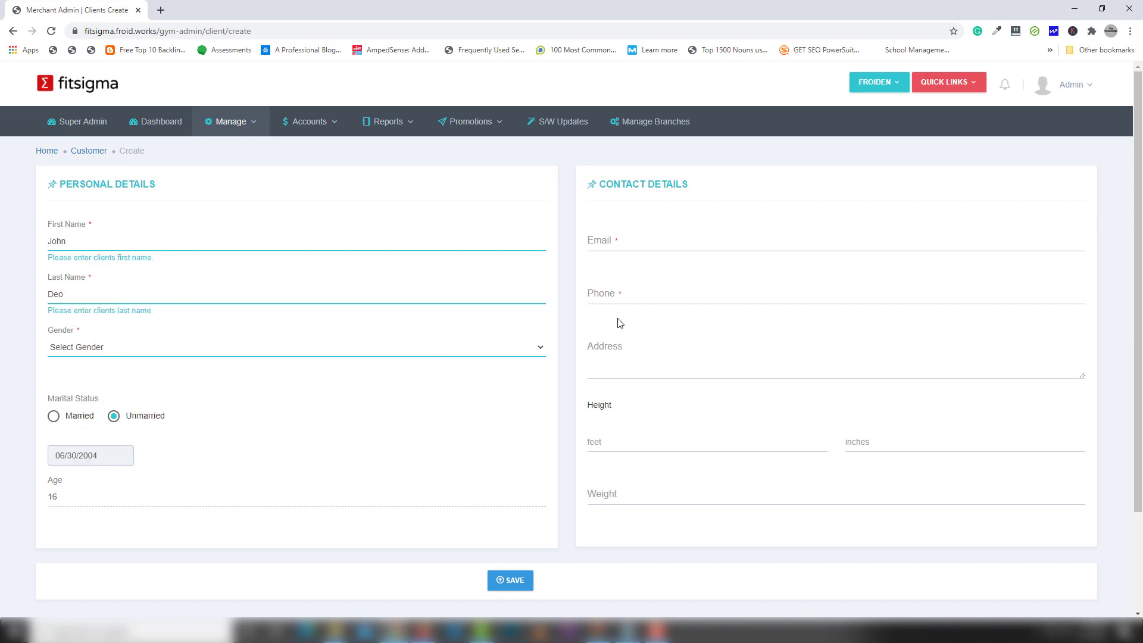
Fill in the customer's e-mail, phone number and home address.
click(654, 244)
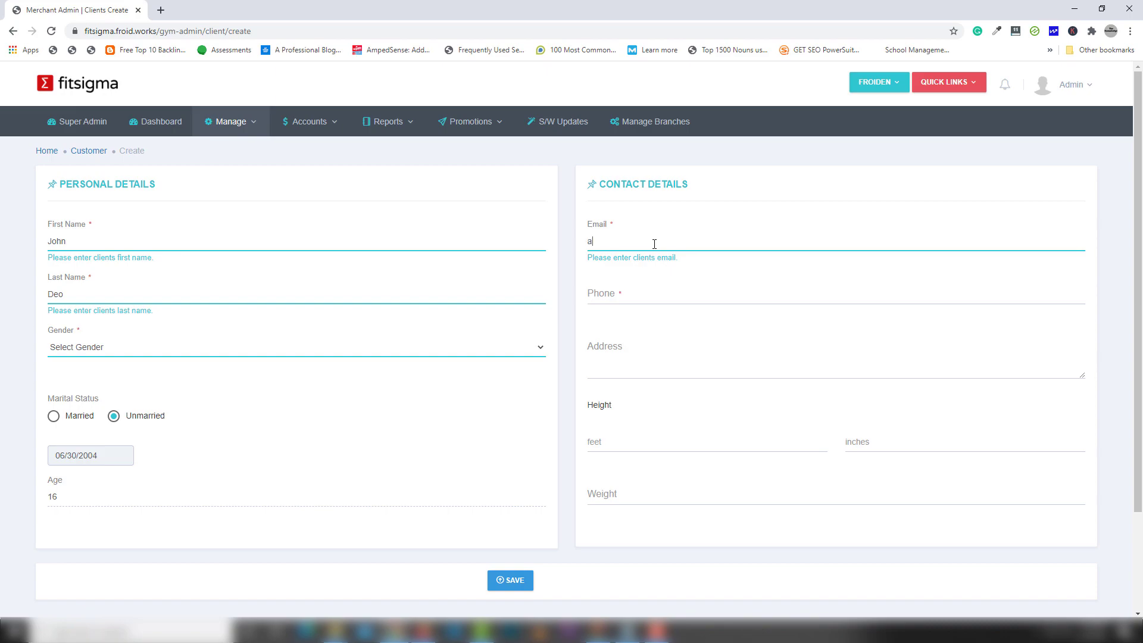
text(abc@gmail.com)
key(Tab)
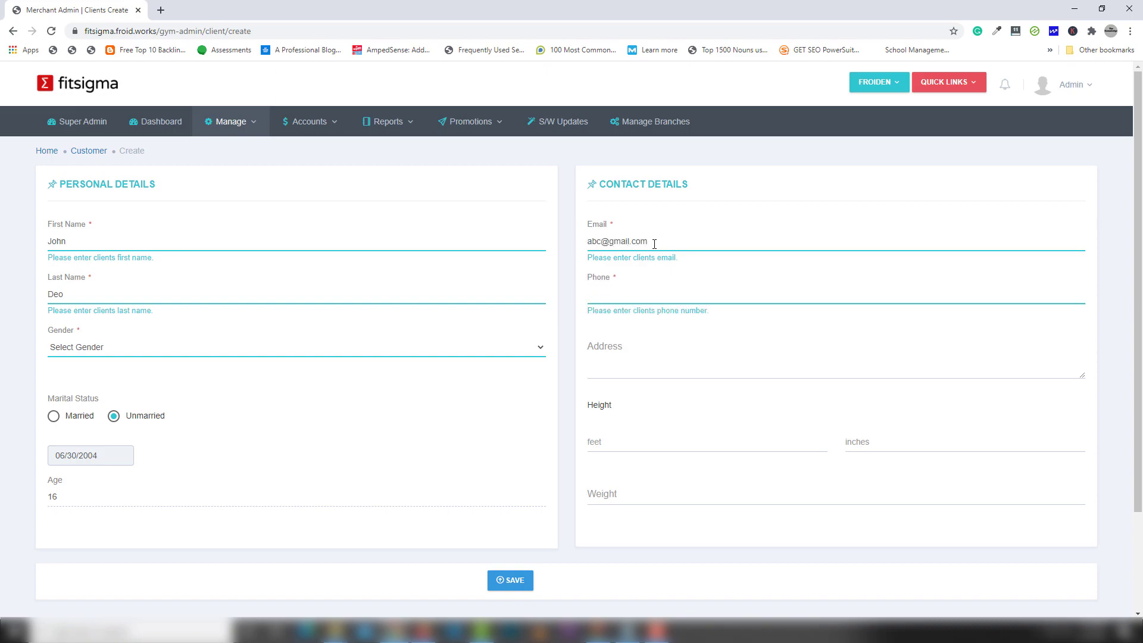
text(66969669666)
key(Tab)
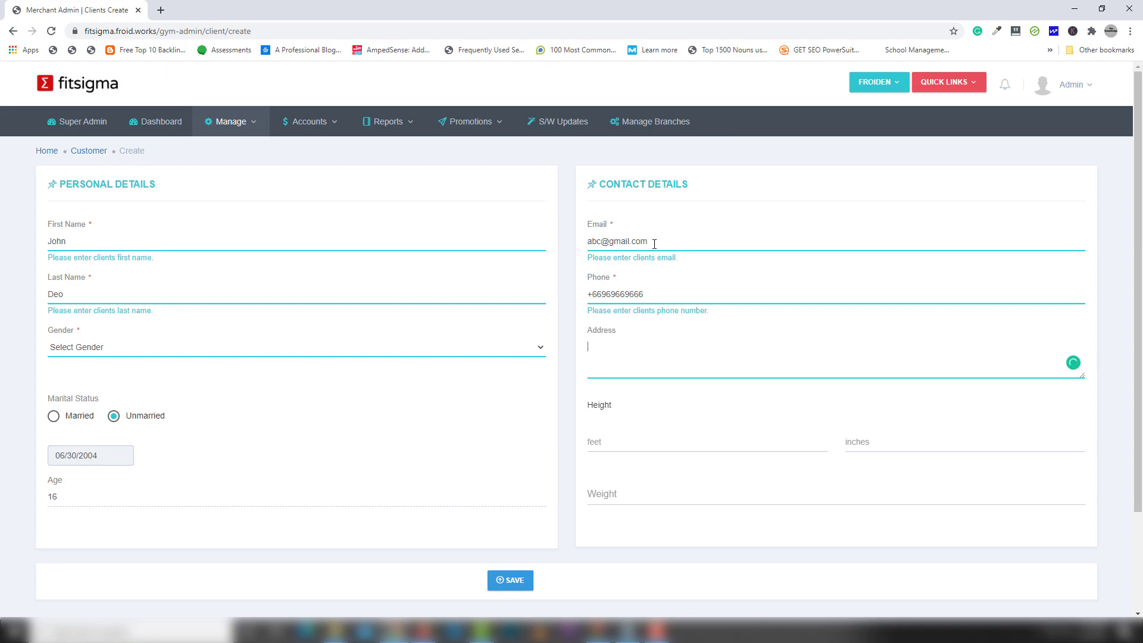
text(I'm )
text(a livein)
text(ng )
text(in United Kingdowm)
Set height 5 ft 6 in and weight 54, correct 'Kingdowm' to 'Kingdom', and save.
click(658, 439)
text(5)
key(Tab)
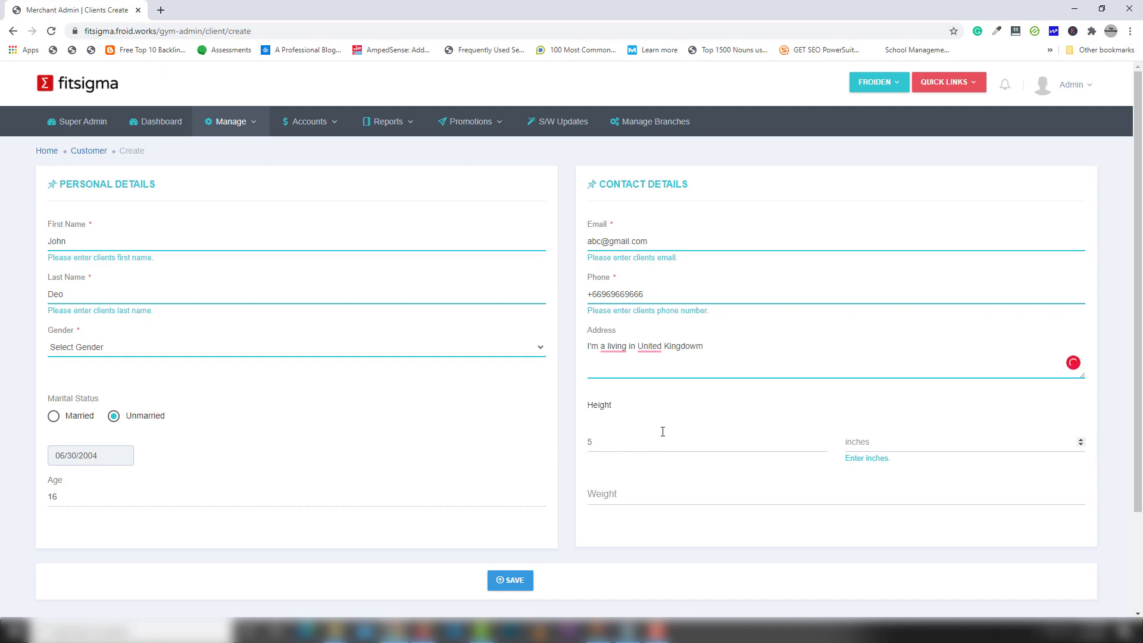
text(6)
key(Tab)
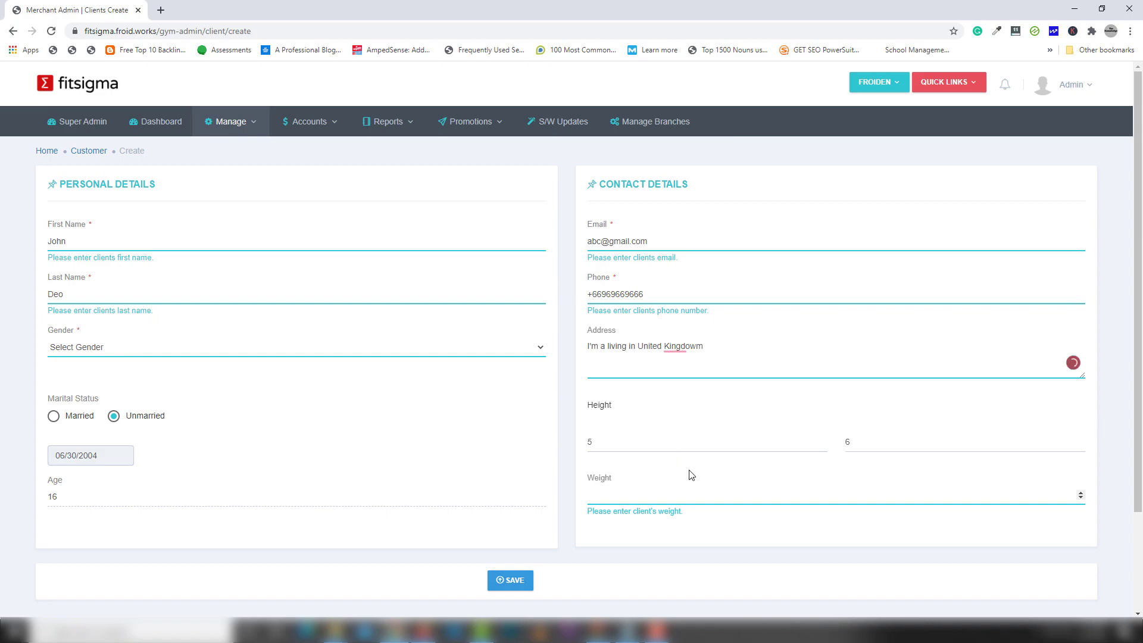
click(691, 365)
click(666, 493)
text(55)
key(BackSpace)
text(4)
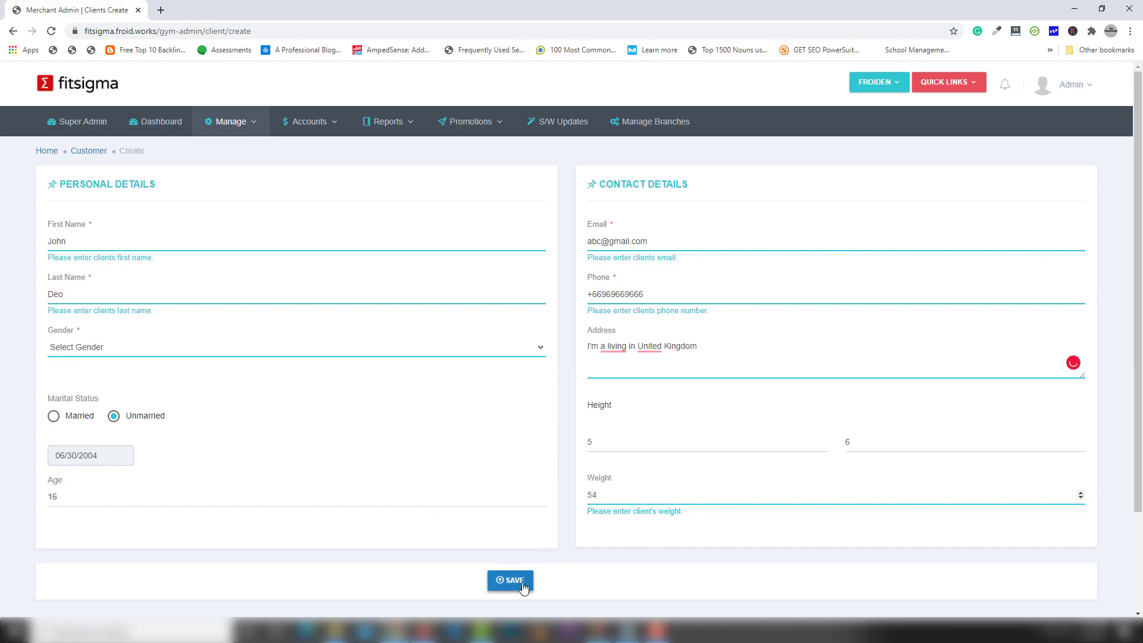
click(494, 580)
Set Gender to Male and save, adding the Jun 30, 2004 customer to the list.
scroll(503, 428, down, 2)
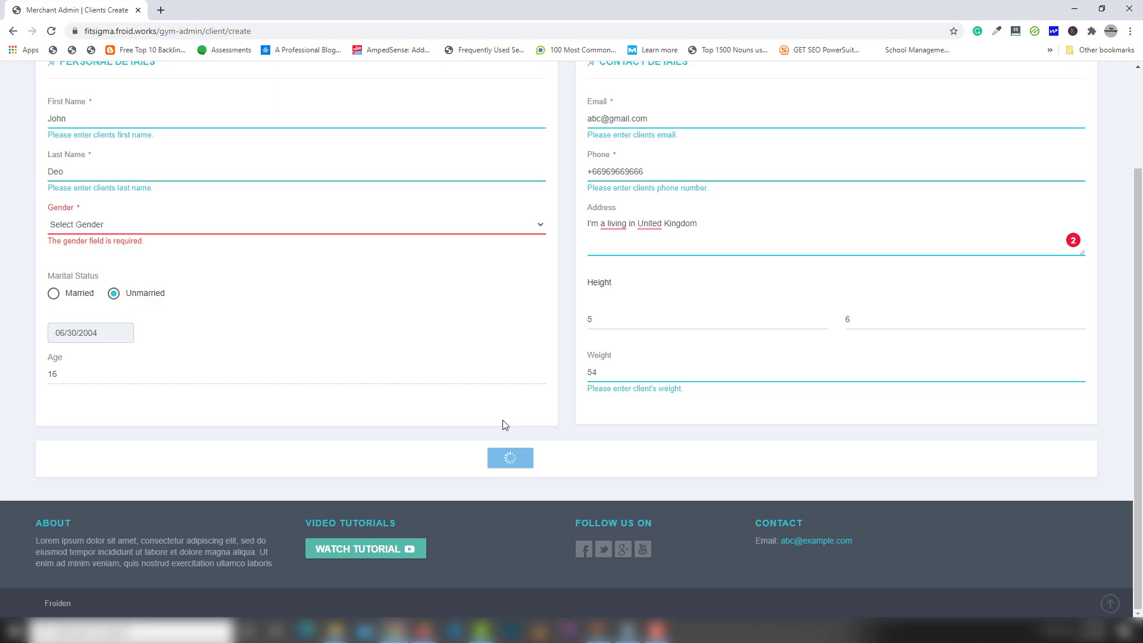
click(138, 227)
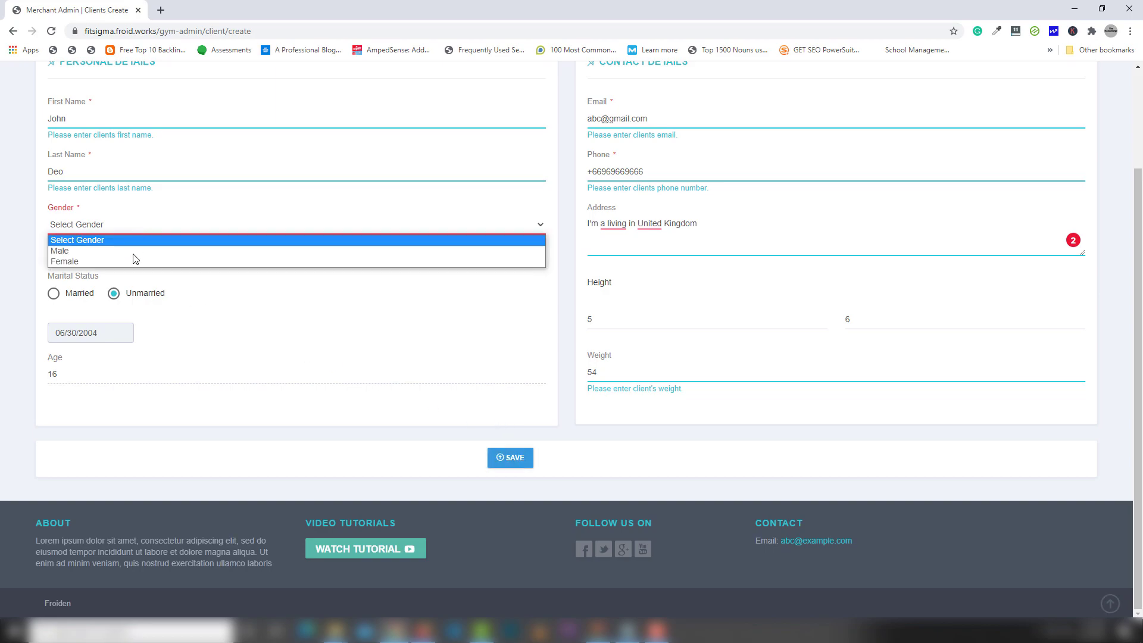
click(134, 251)
scroll(485, 367, up, 2)
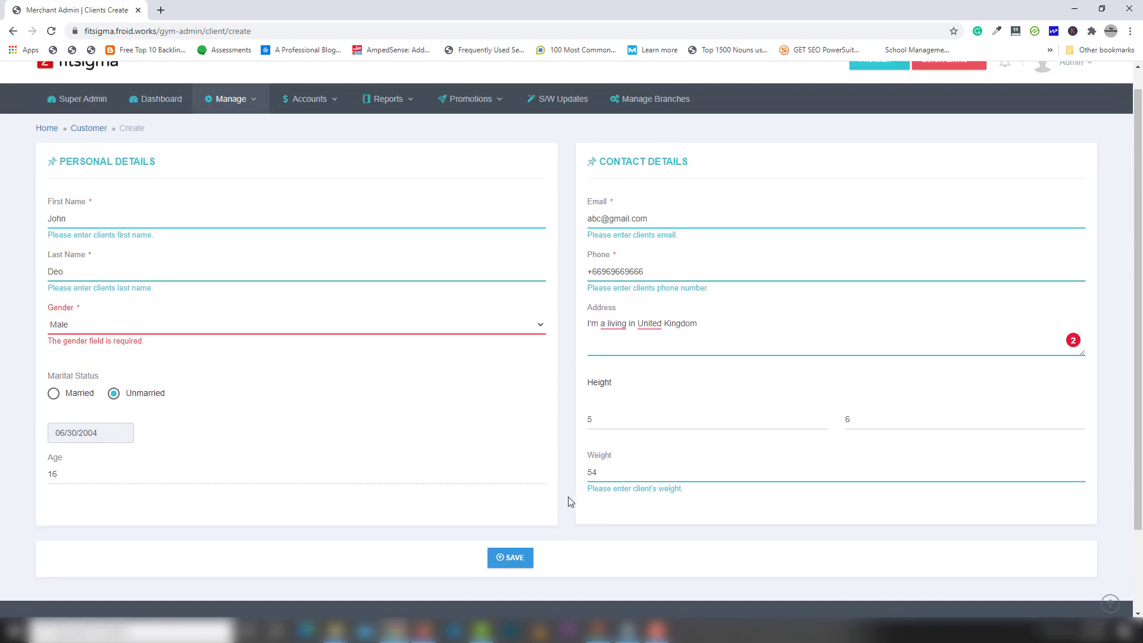
click(500, 580)
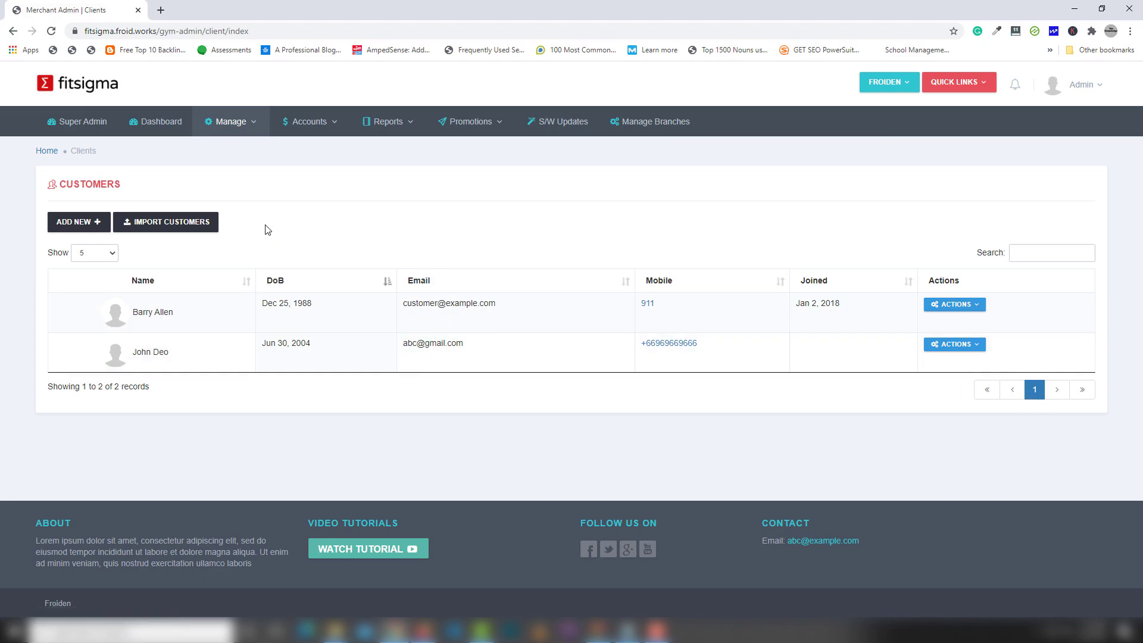
Open Manage > Mark Attendance to see the 24/Feb/2021 check-ins.
click(256, 132)
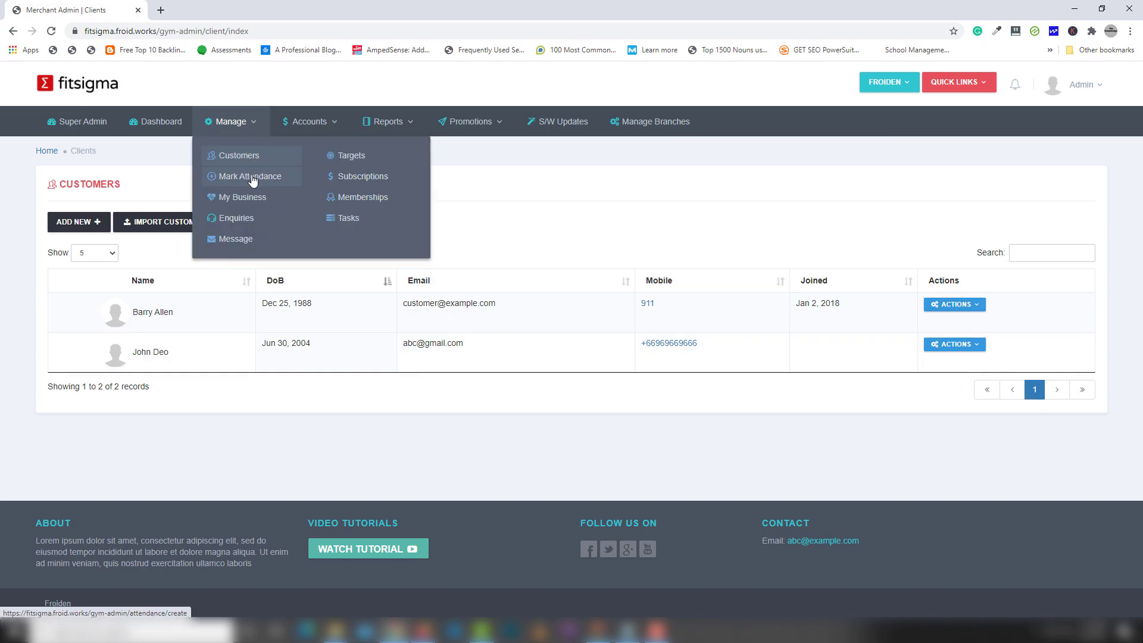
click(251, 178)
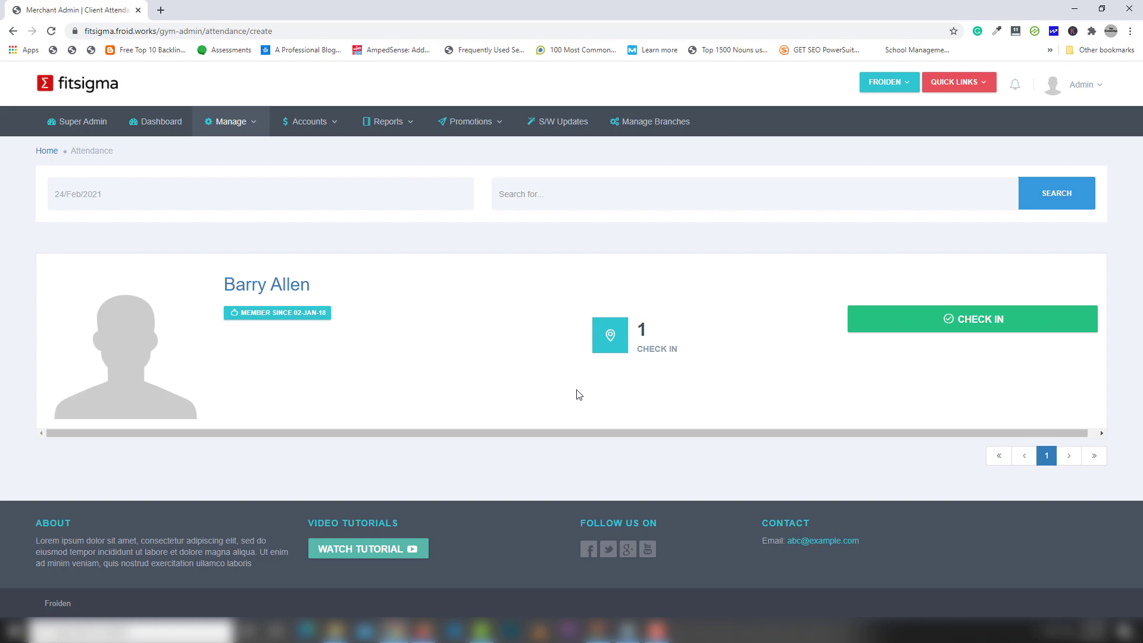
mouse_move(237, 139)
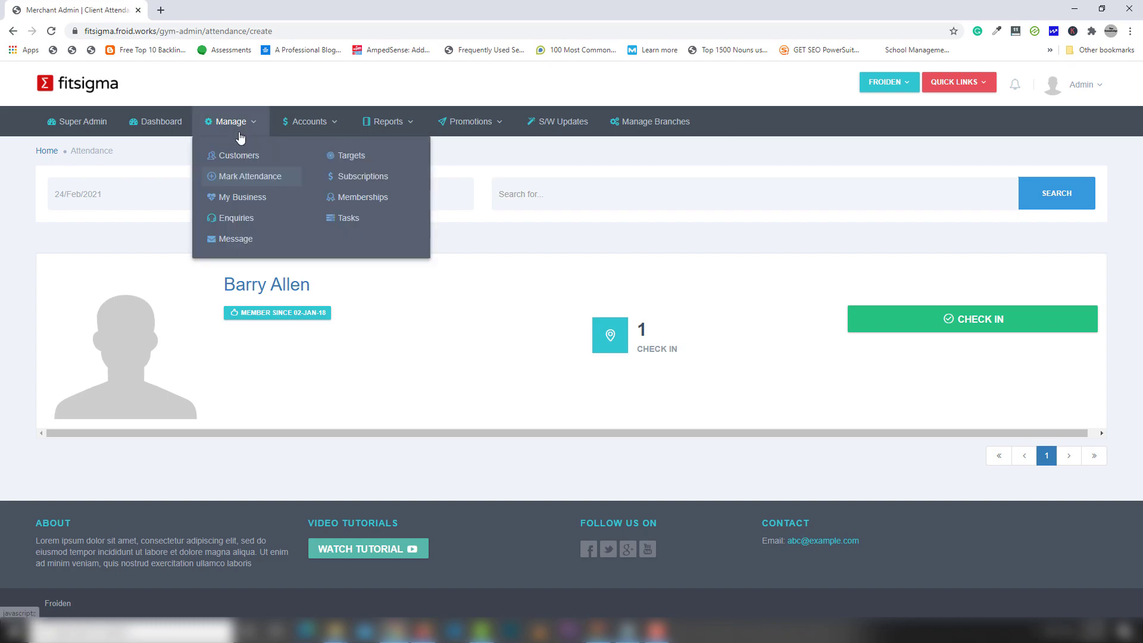
On the Message page, compose a message to the first member, then close it unsent.
click(242, 240)
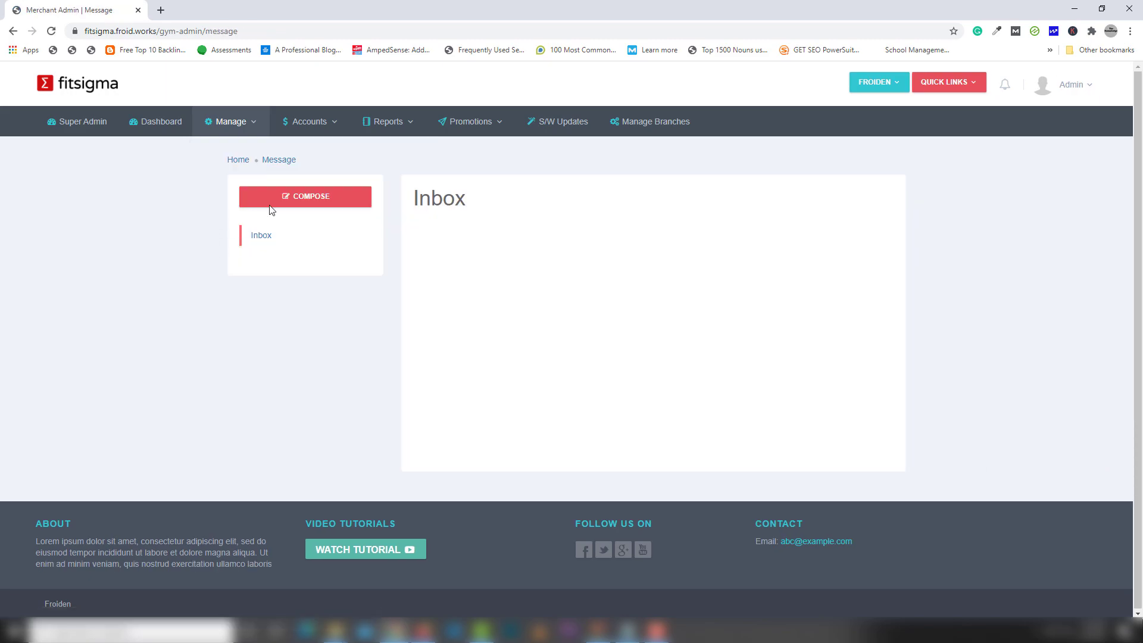
click(319, 199)
click(543, 148)
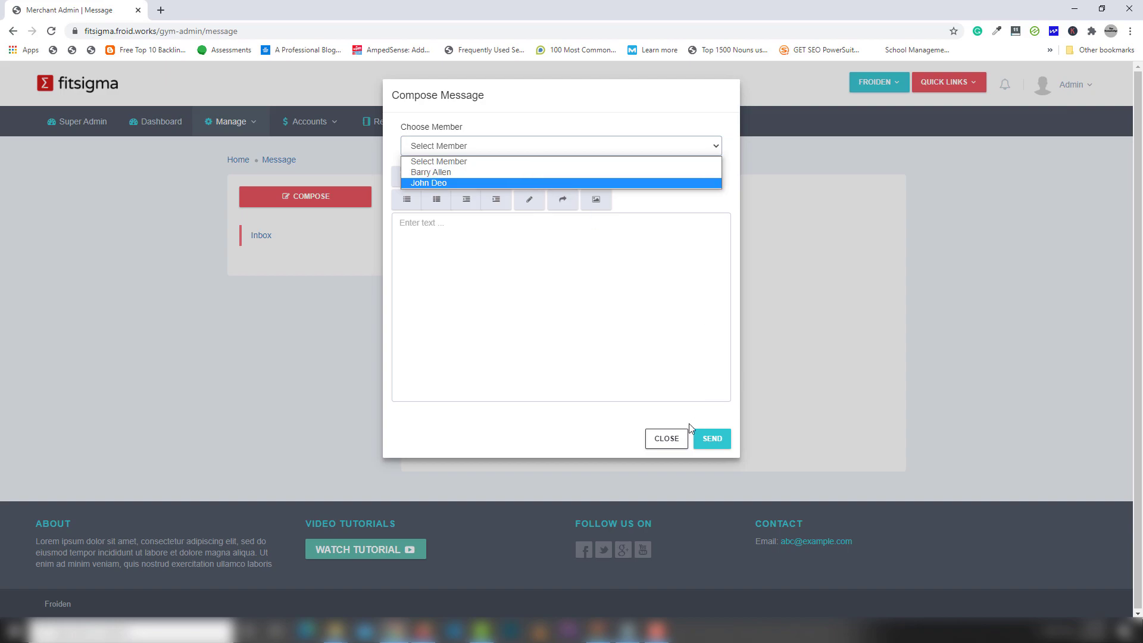
click(438, 172)
click(541, 262)
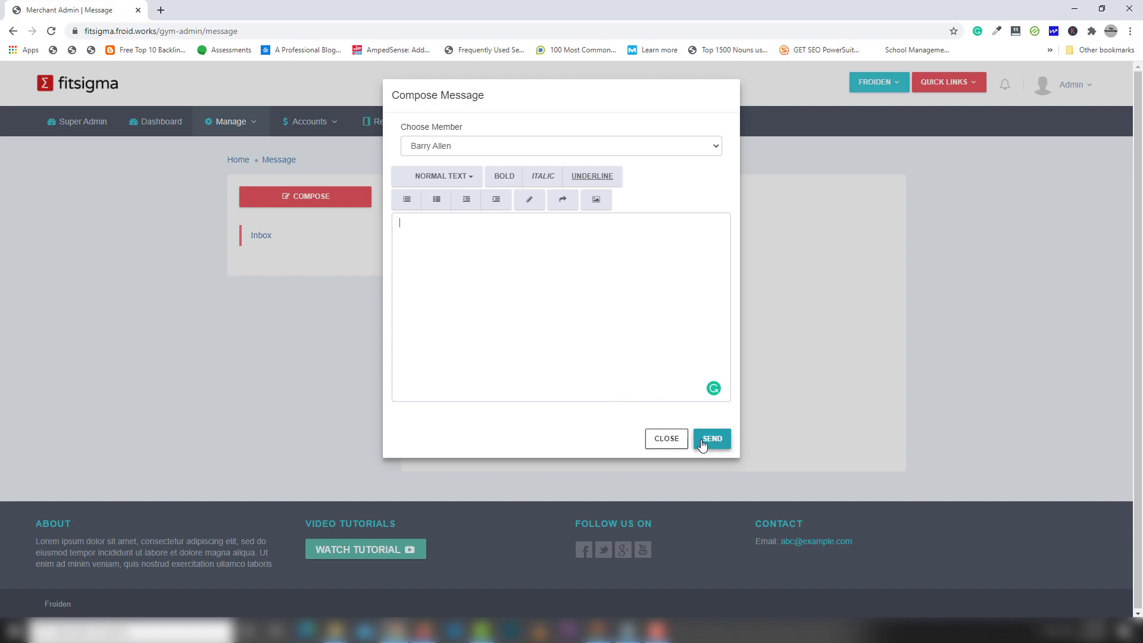
click(671, 440)
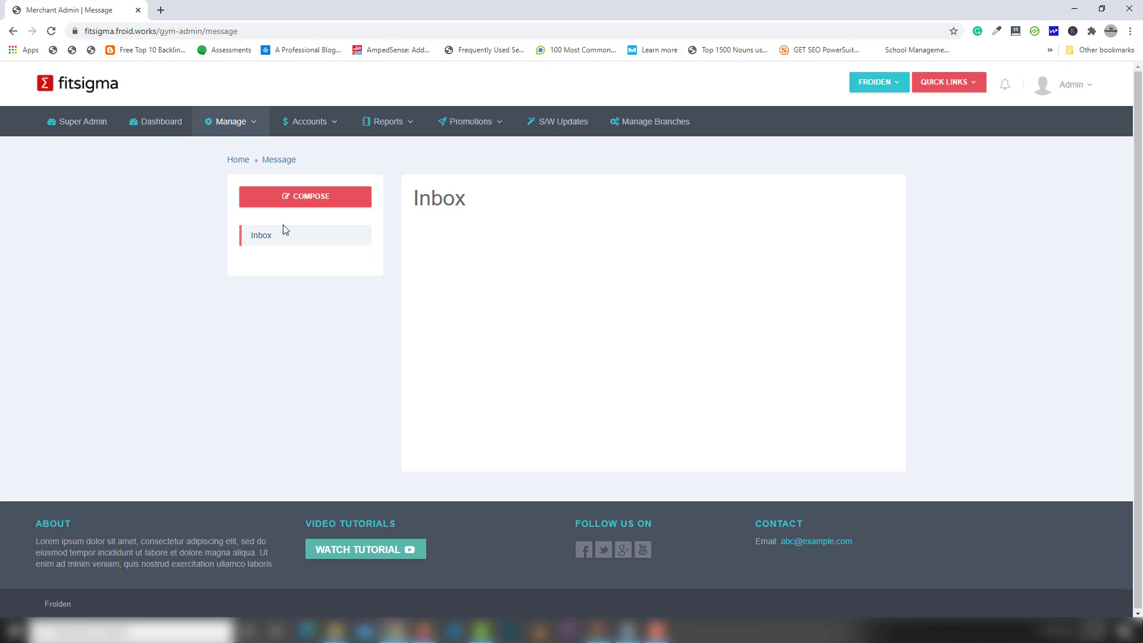
click(234, 124)
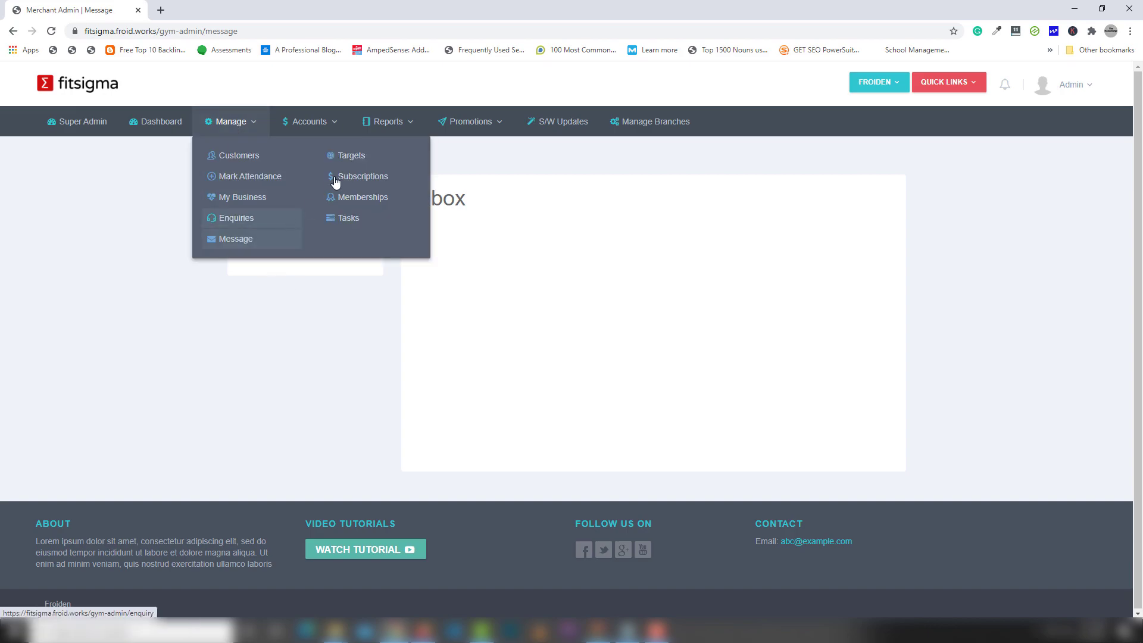
Start a new target from the empty Targets page, checking its type and start-date fields, then open Subscriptions.
click(353, 163)
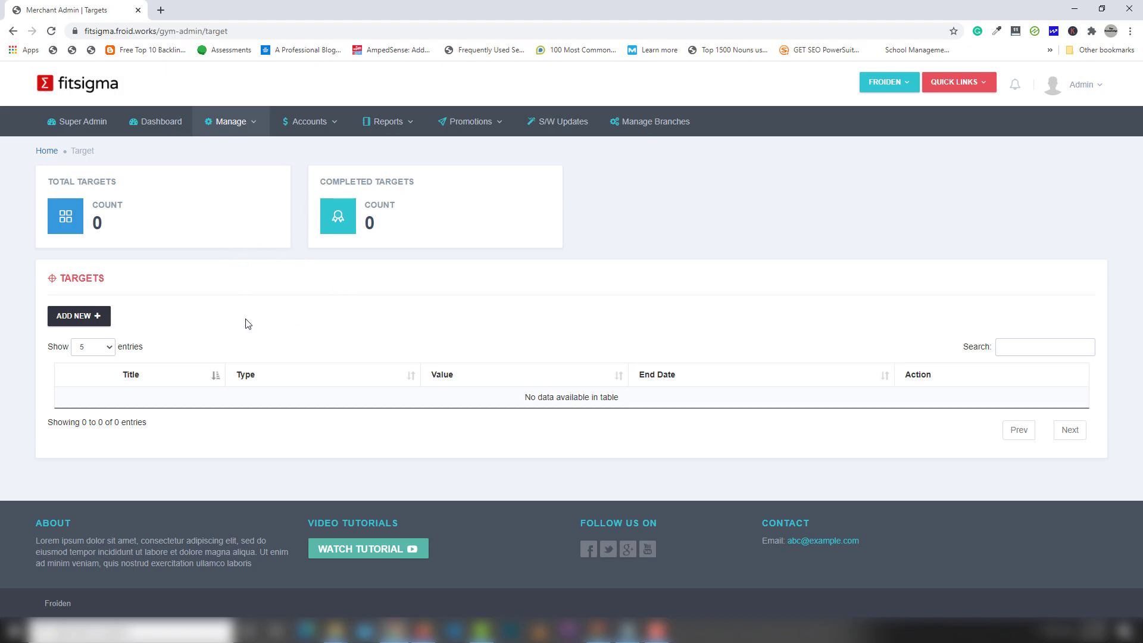
click(89, 317)
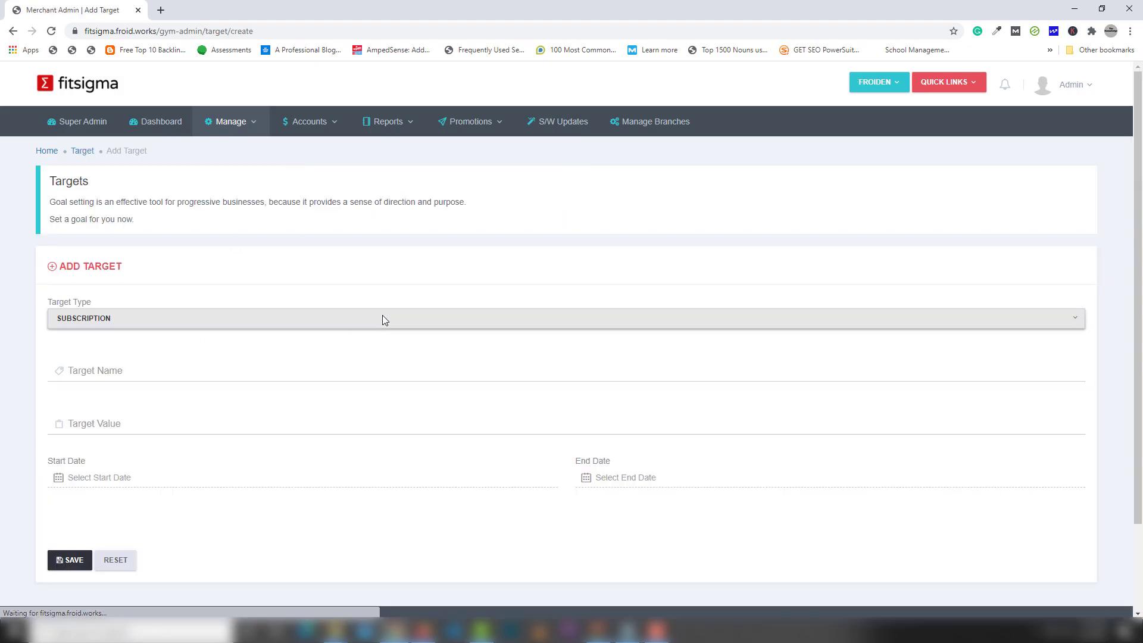
click(192, 322)
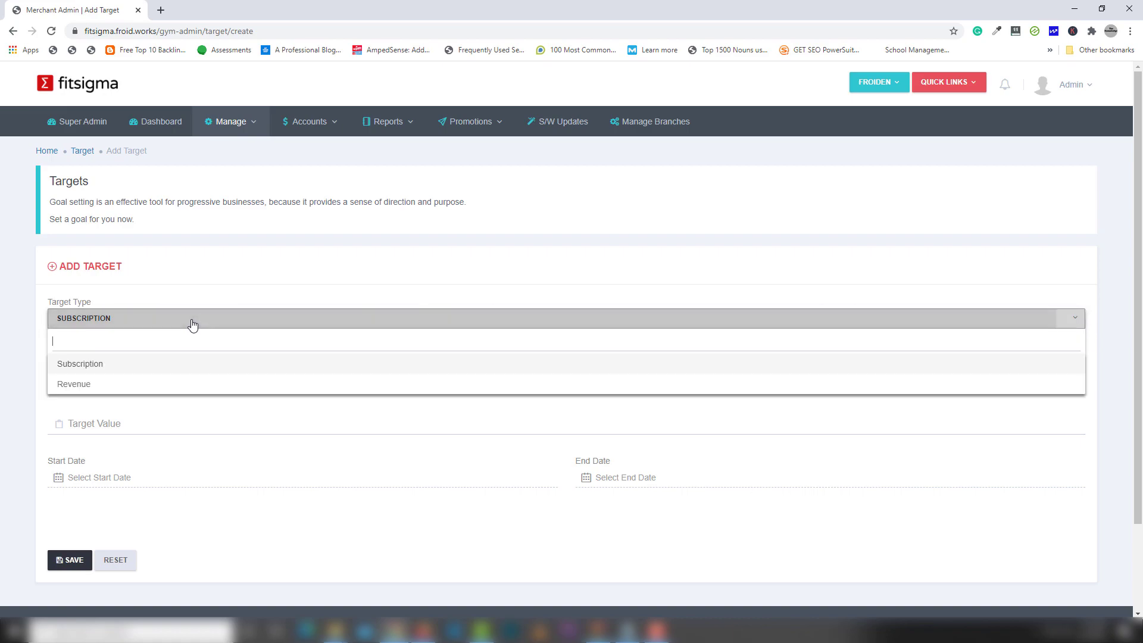
click(145, 427)
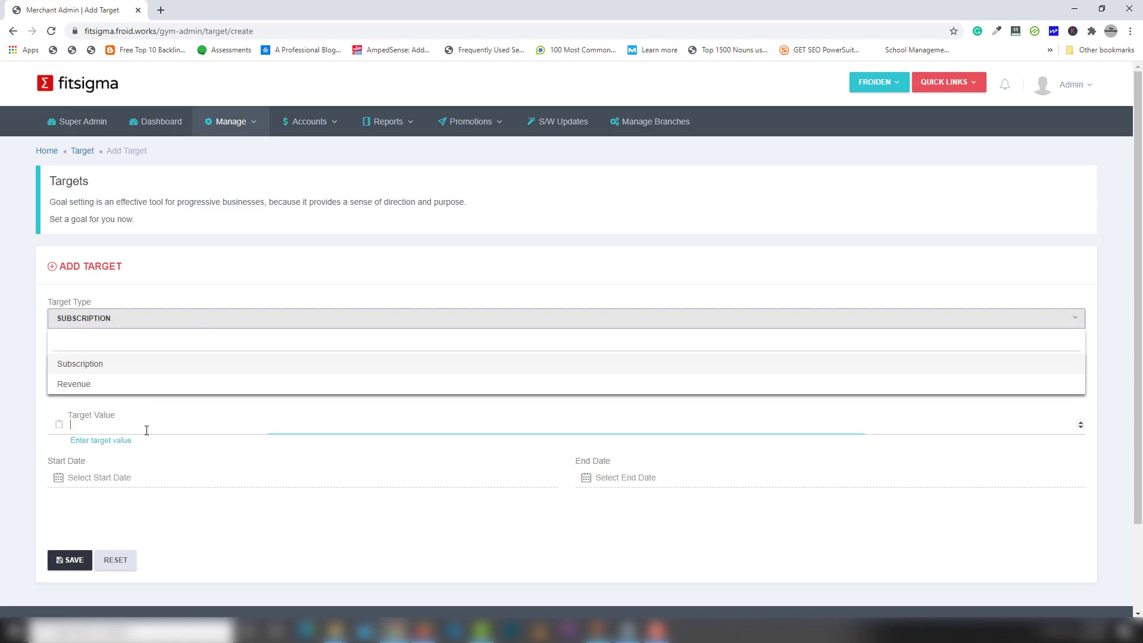
click(208, 472)
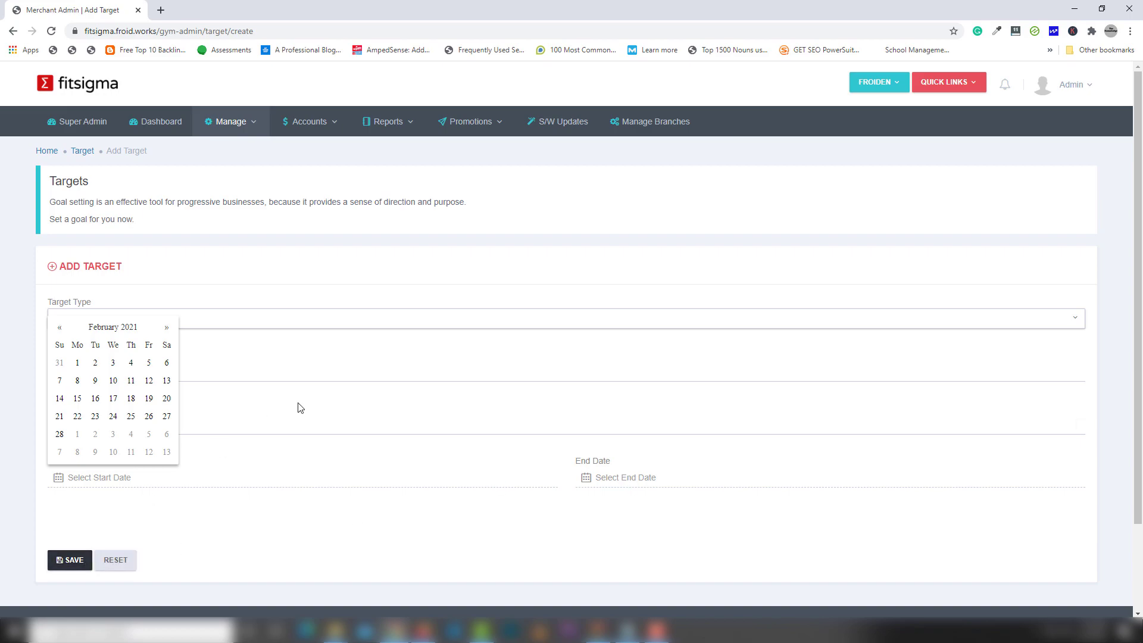
mouse_move(250, 122)
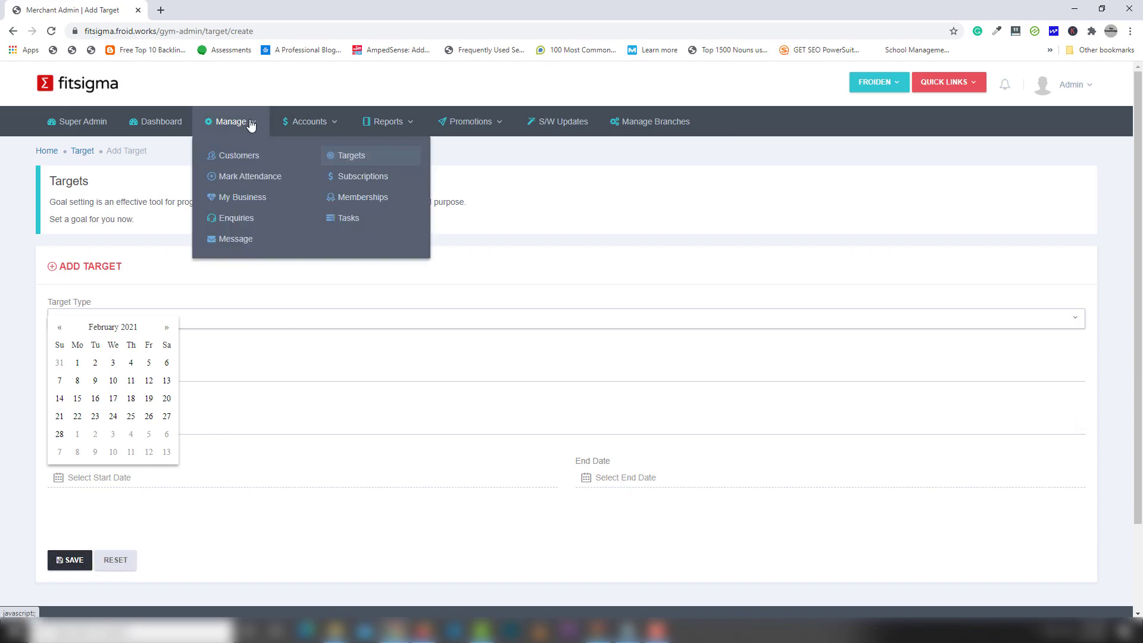
click(377, 183)
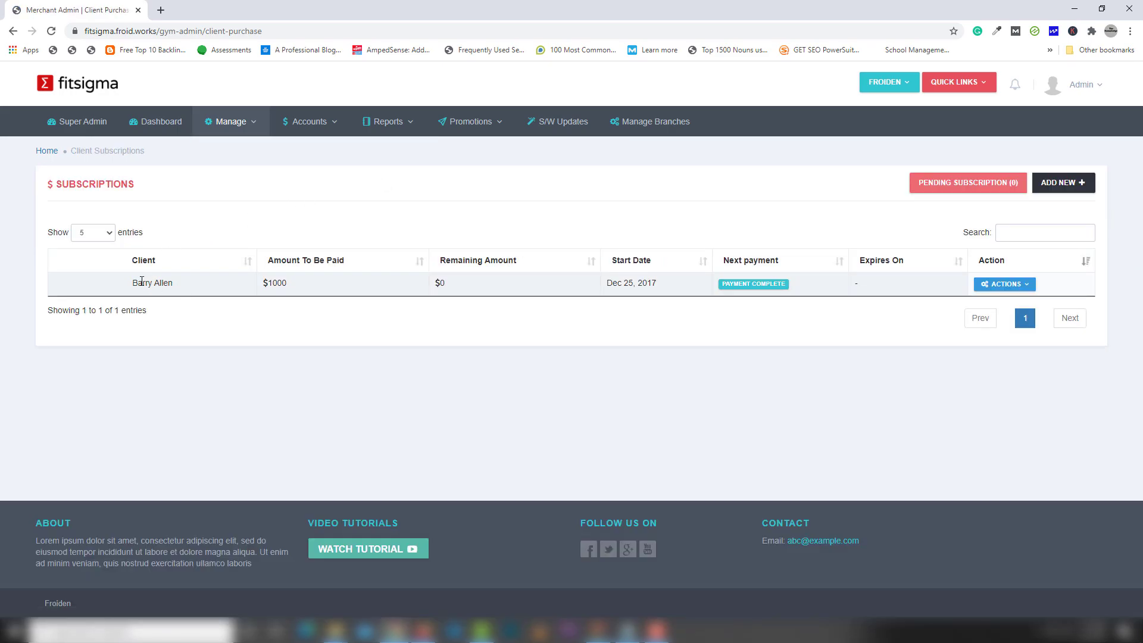
Highlight the $1000 due, $0 remaining and Dec 25, 2017 values, check its actions, then add new.
drag(305, 289, 265, 291)
drag(452, 287, 439, 287)
drag(671, 286, 603, 291)
click(1022, 288)
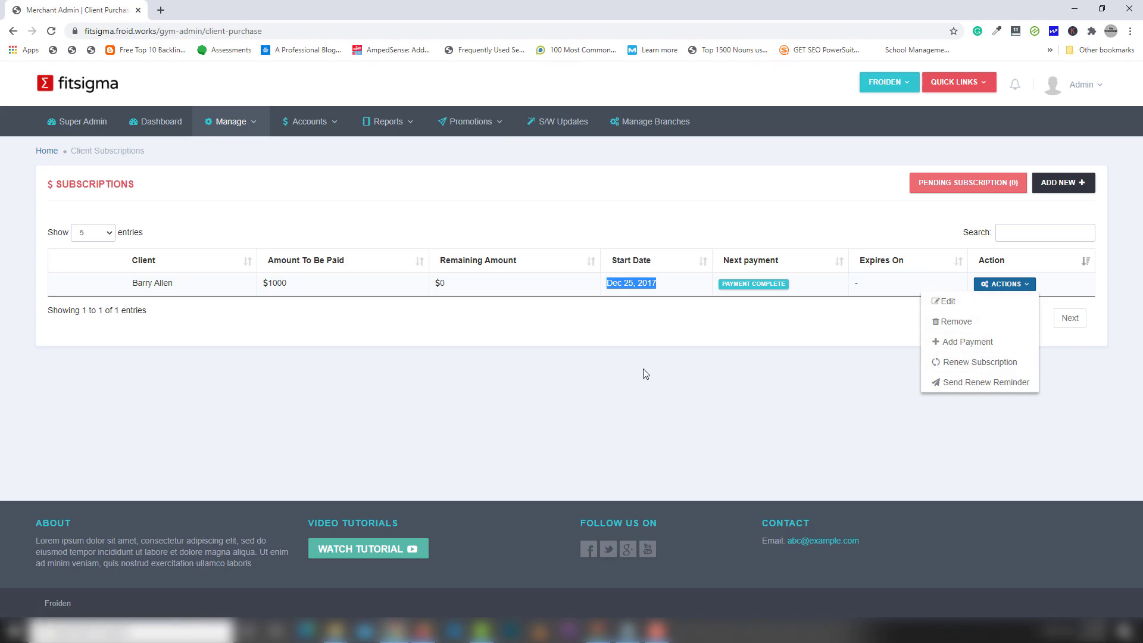
click(253, 115)
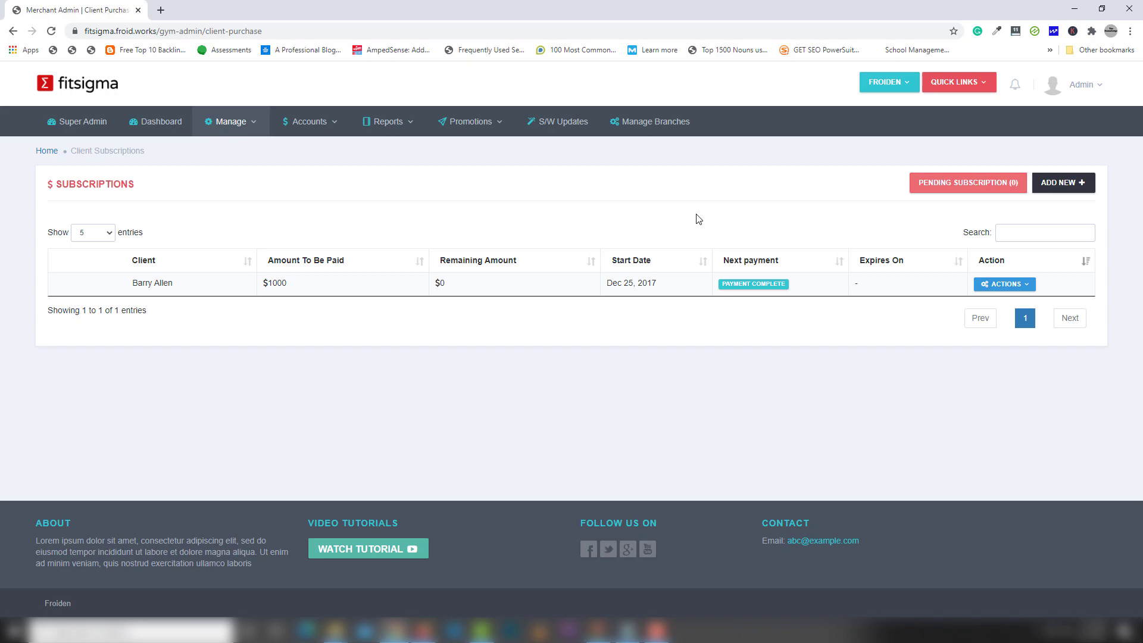
click(1063, 182)
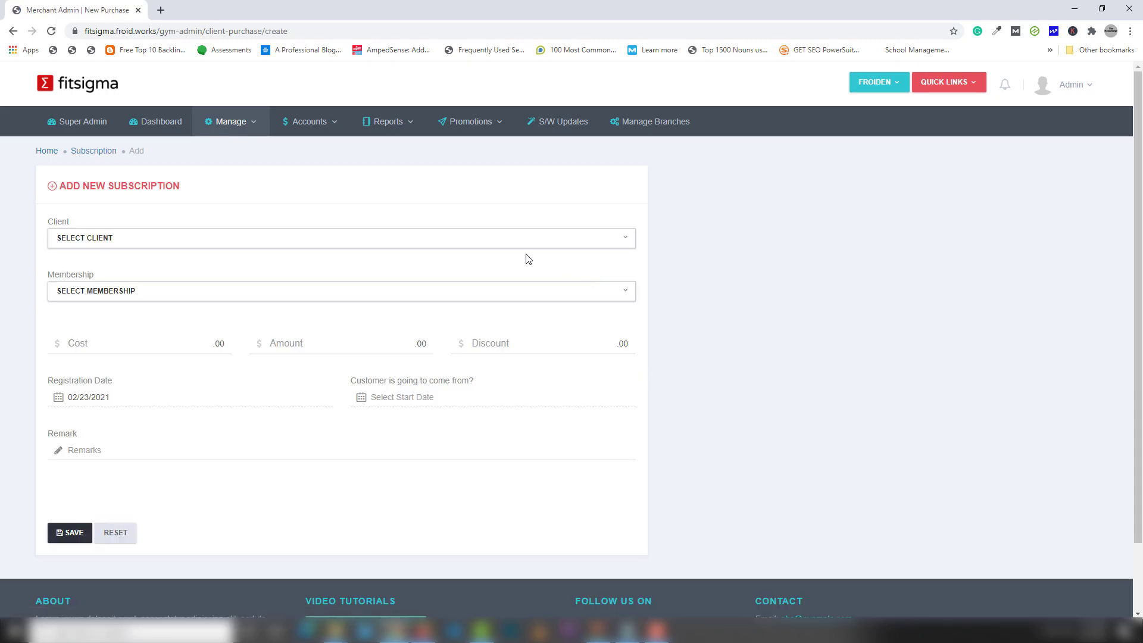
Choose the second client and enter 1000 for both cost and amount to be paid.
click(298, 238)
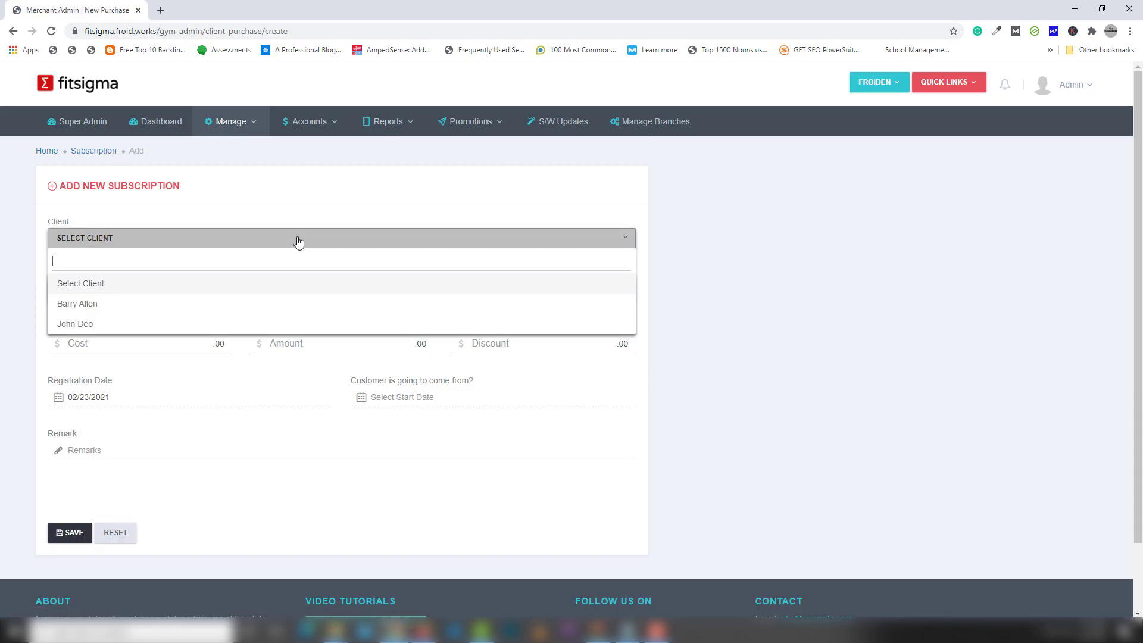
click(208, 326)
click(296, 293)
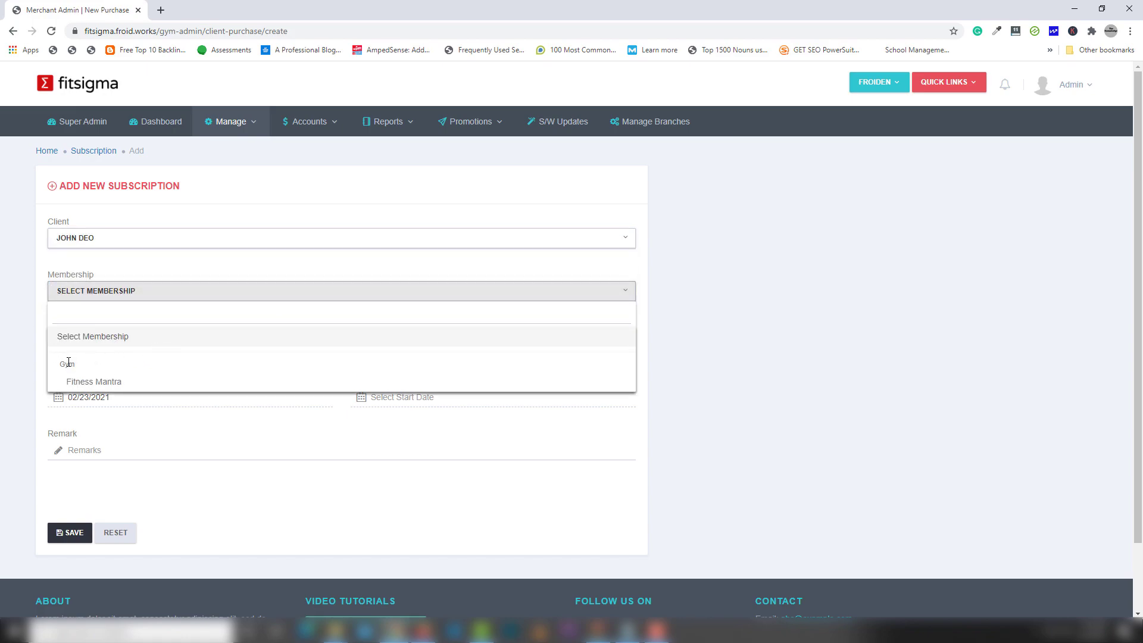
click(163, 337)
click(177, 346)
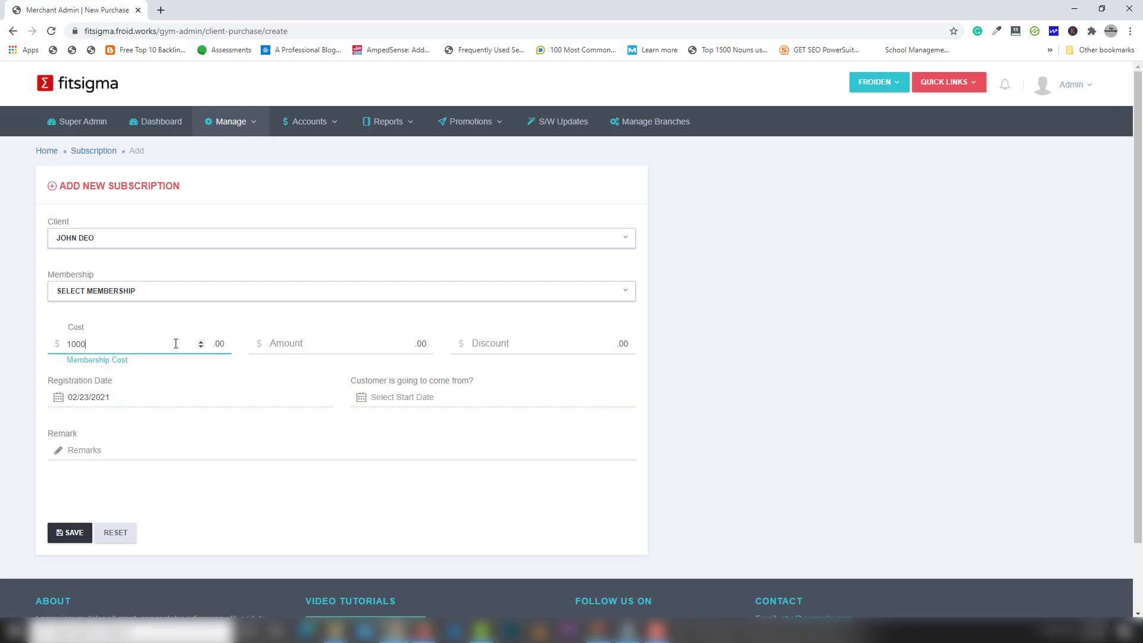
click(288, 340)
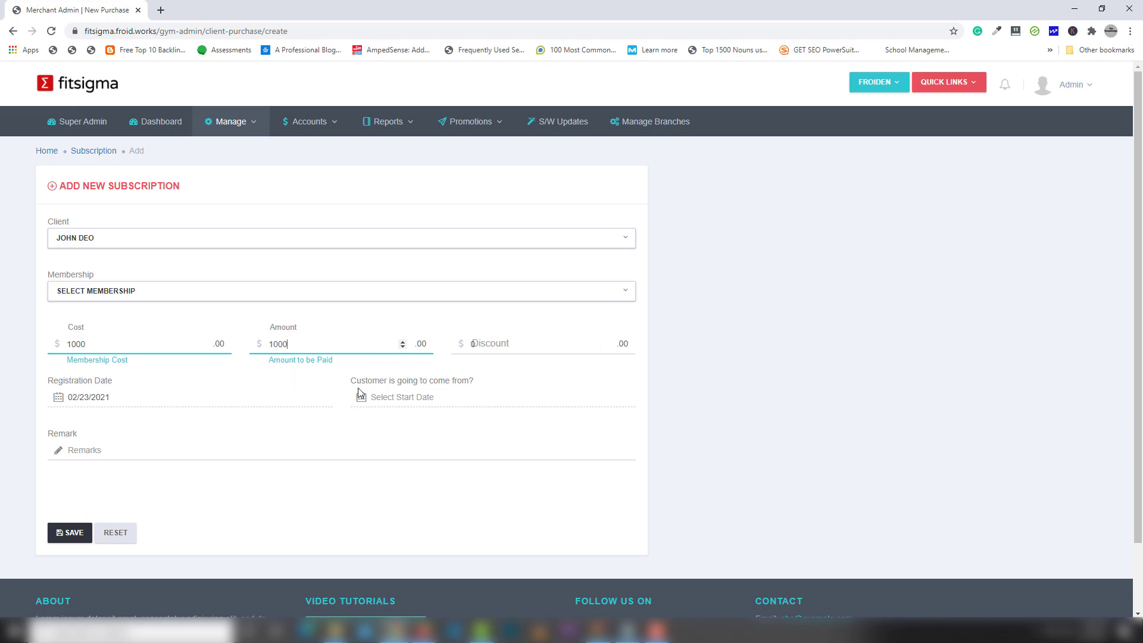
Set the start date to 02/28/2021, save, and return to the Subscriptions list.
click(235, 395)
click(390, 398)
click(198, 393)
click(401, 394)
click(229, 450)
click(425, 397)
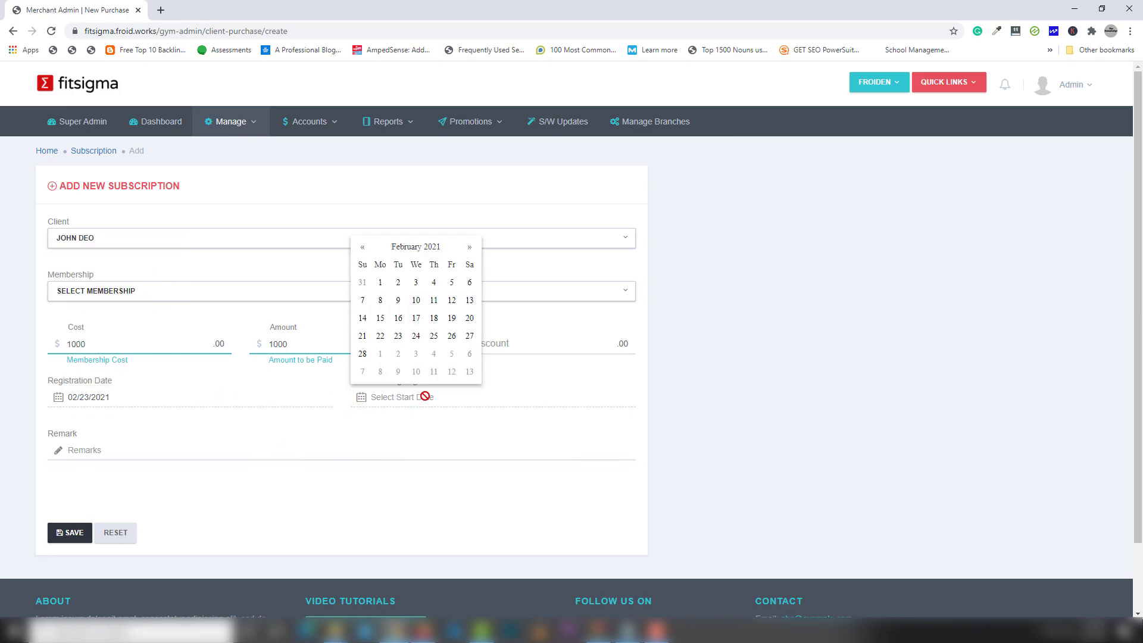
click(362, 354)
click(74, 533)
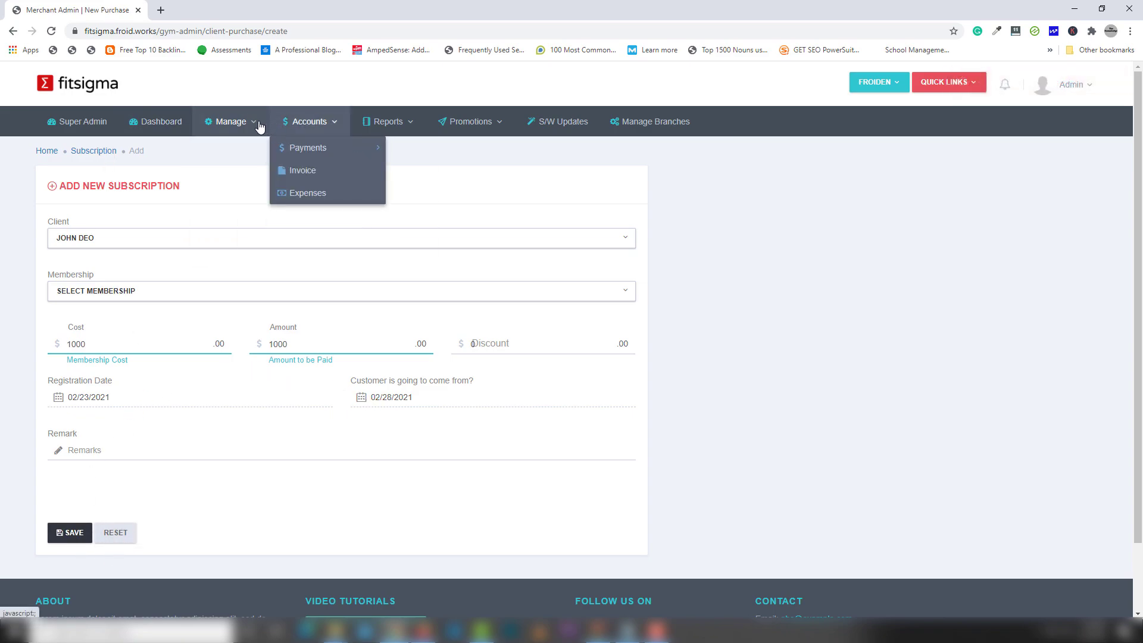
mouse_move(231, 121)
click(376, 178)
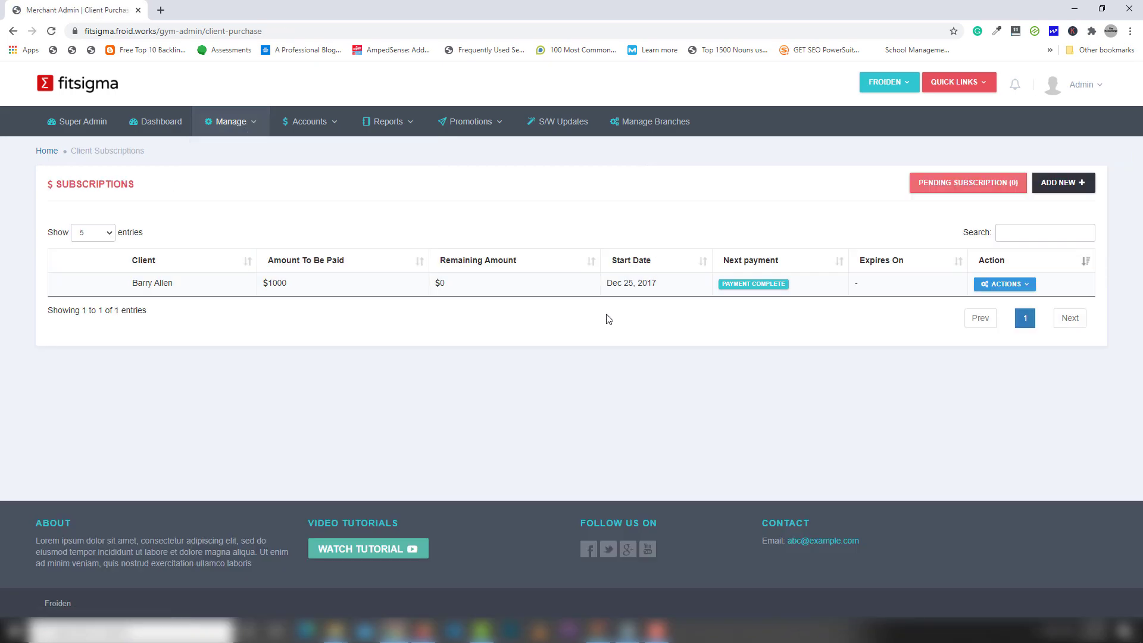
Change how many subscription entries are listed, start a new subscription, and attempt a save.
click(110, 233)
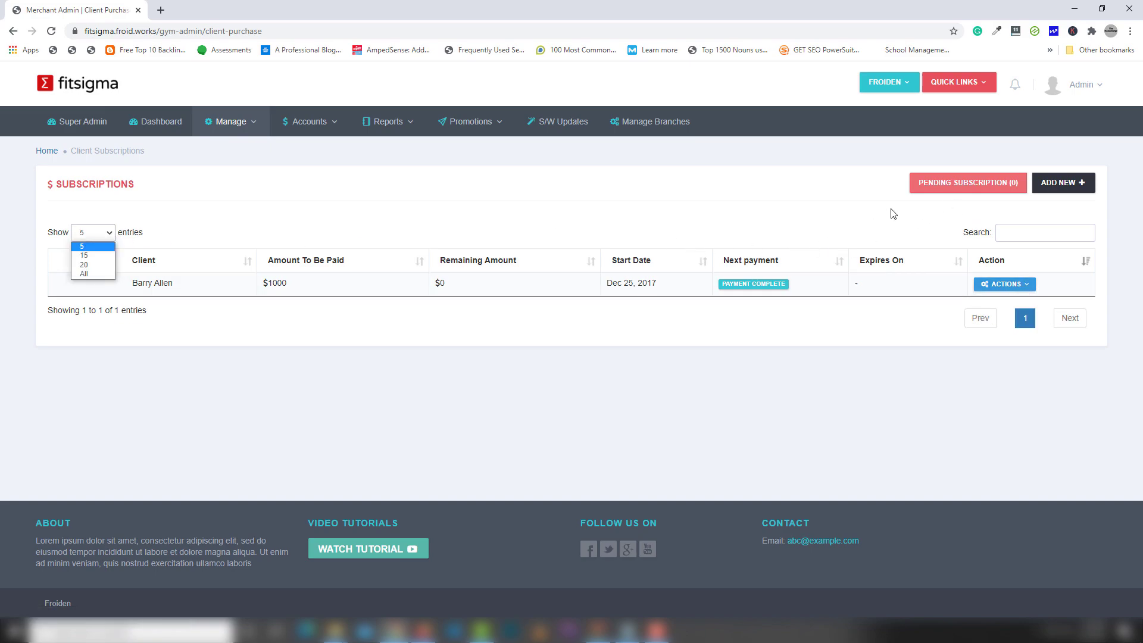
click(1051, 185)
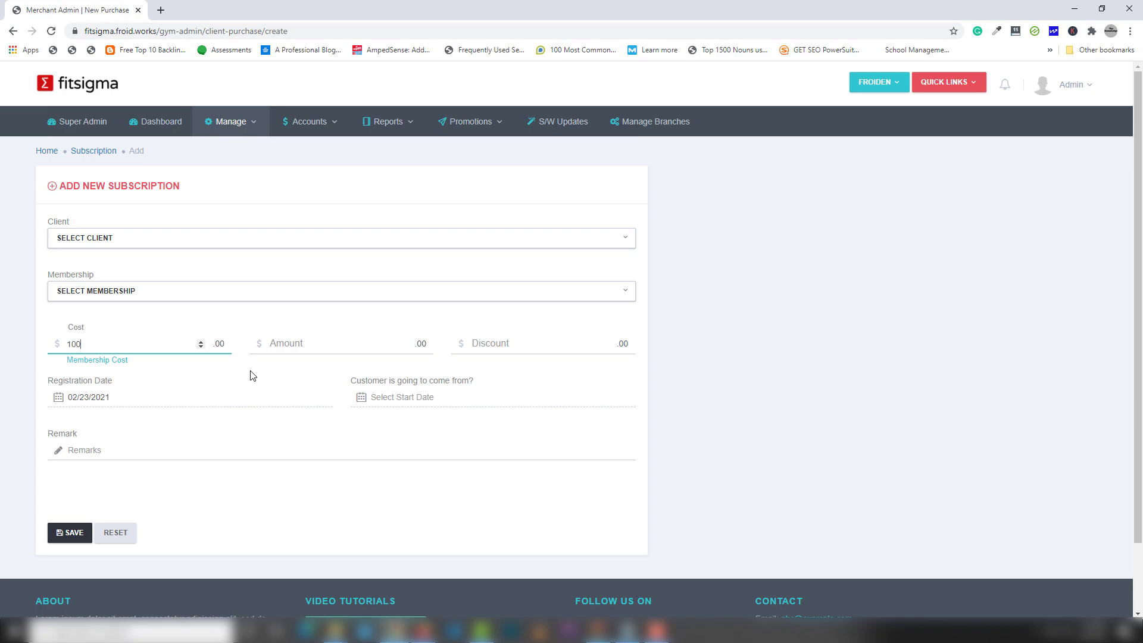
key(Tab)
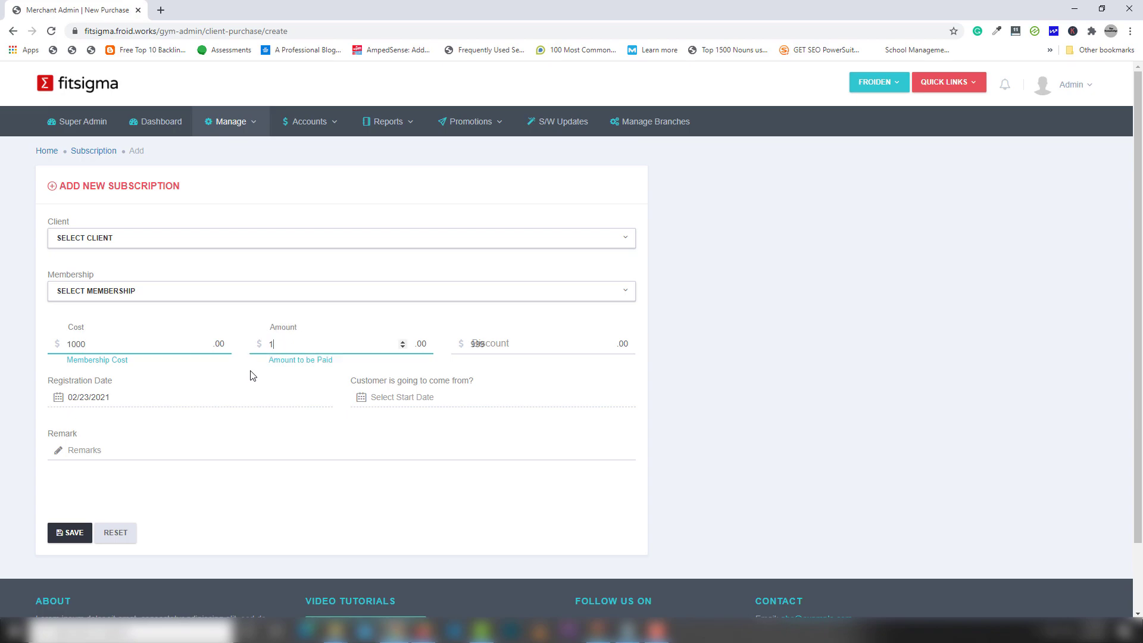
key(Tab)
click(84, 529)
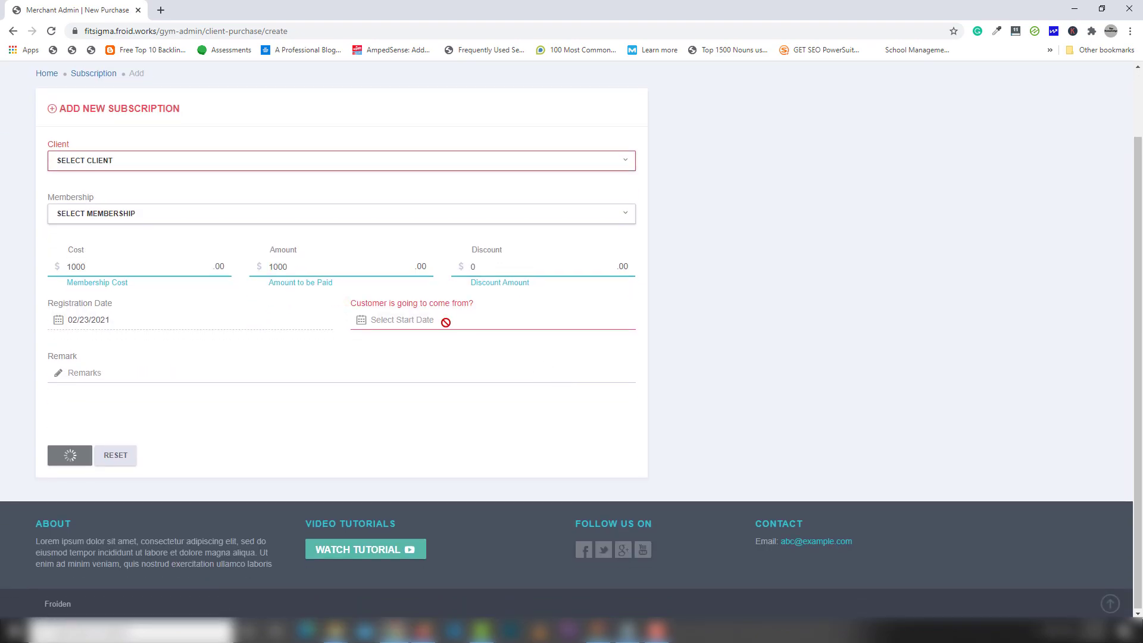
Set the subscription start date to February 28 and choose the client.
click(446, 322)
click(362, 276)
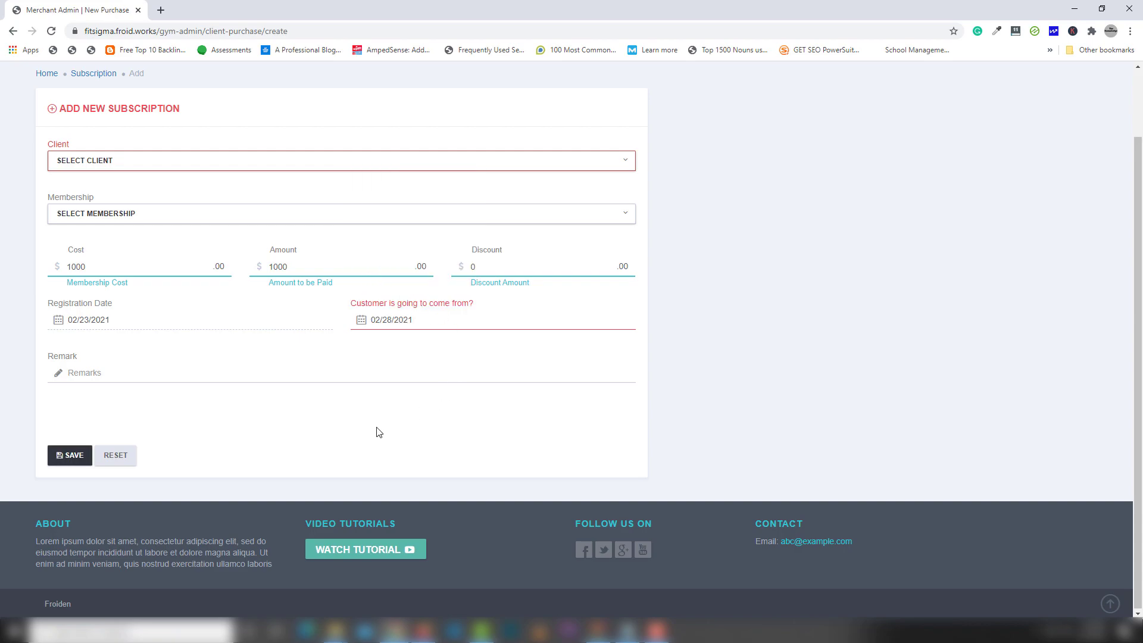
click(72, 464)
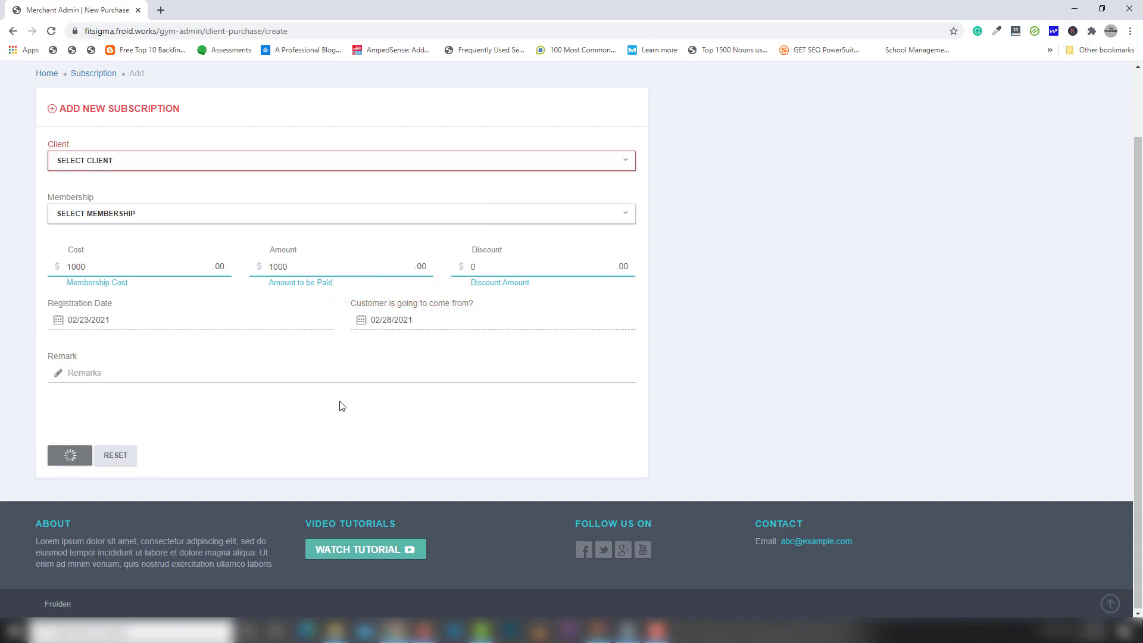
click(189, 163)
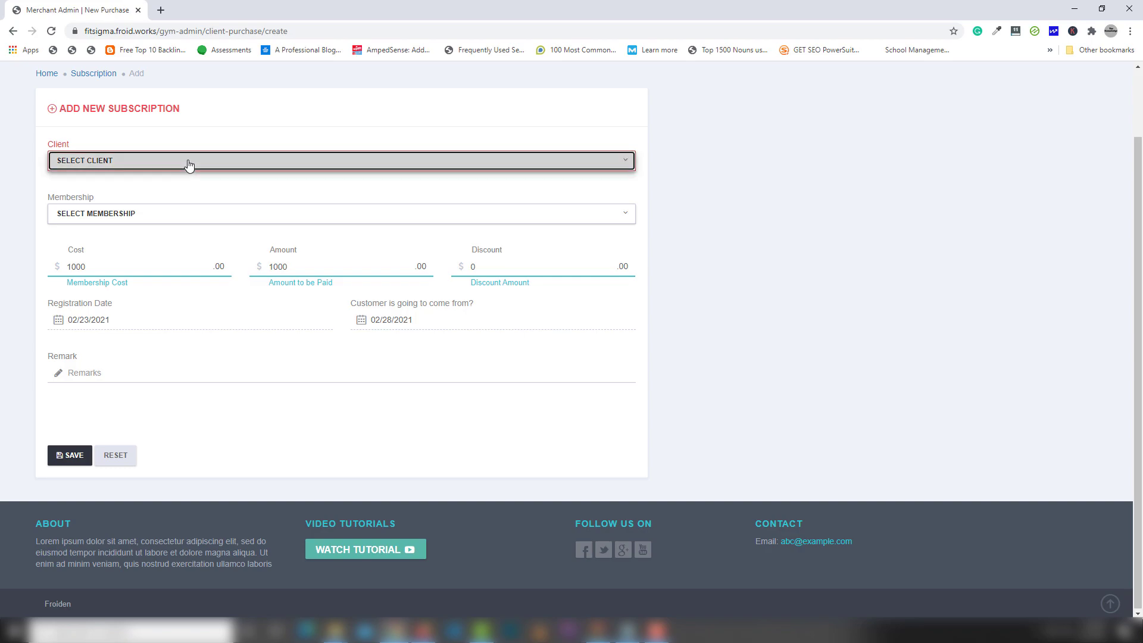
click(188, 165)
click(122, 248)
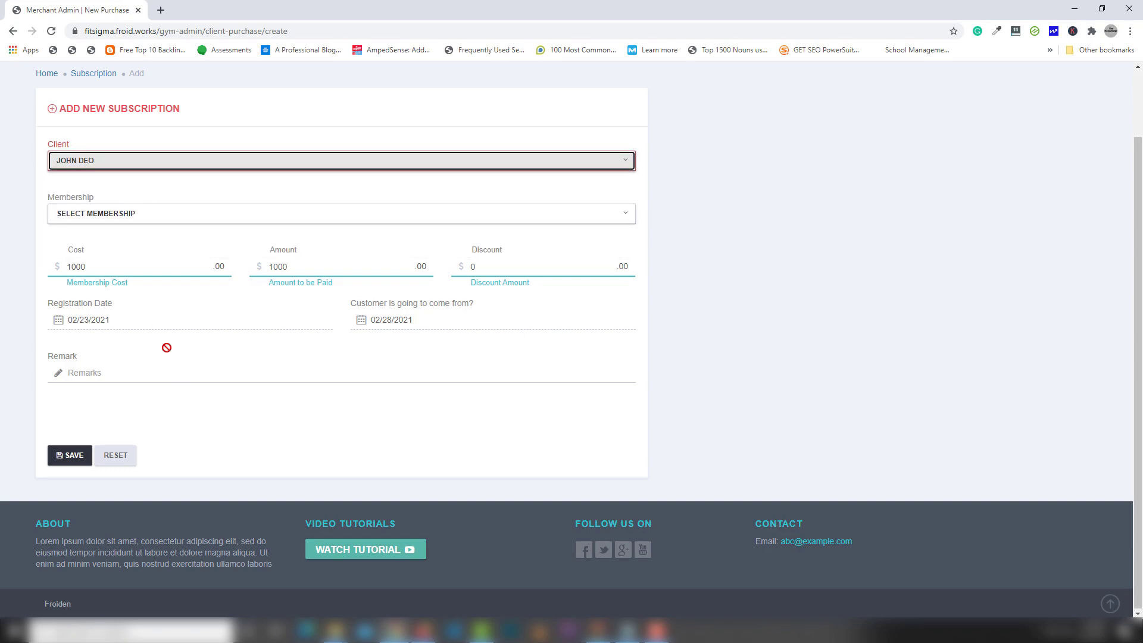
click(70, 456)
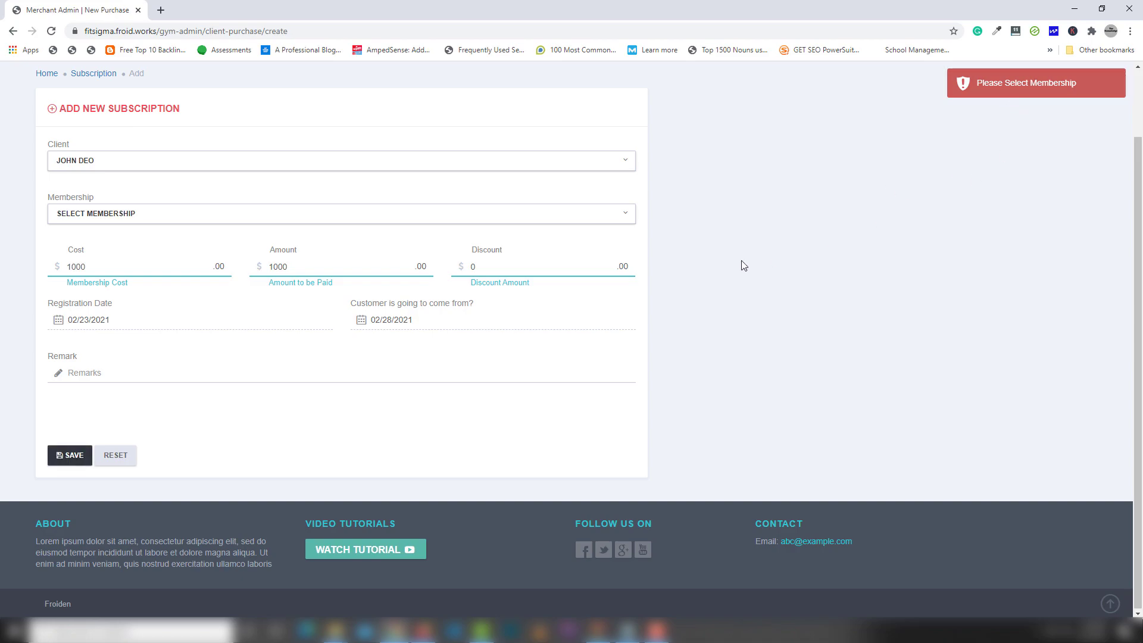
Choose the Fitness Mantra membership plan and save the subscription.
scroll(553, 277, up, 1)
click(434, 278)
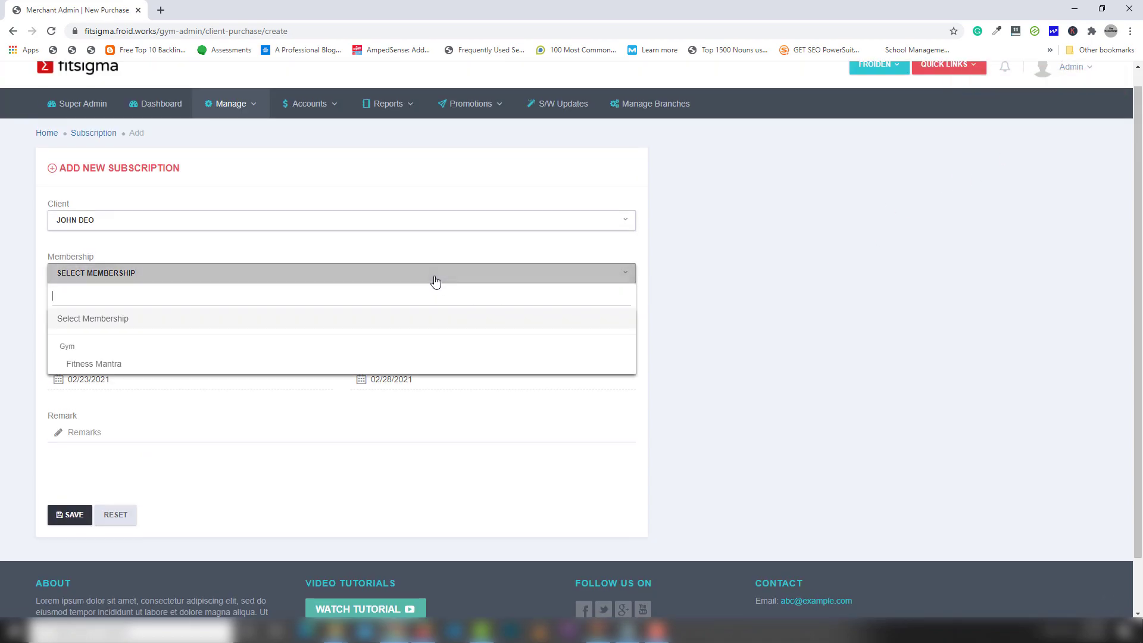
click(139, 365)
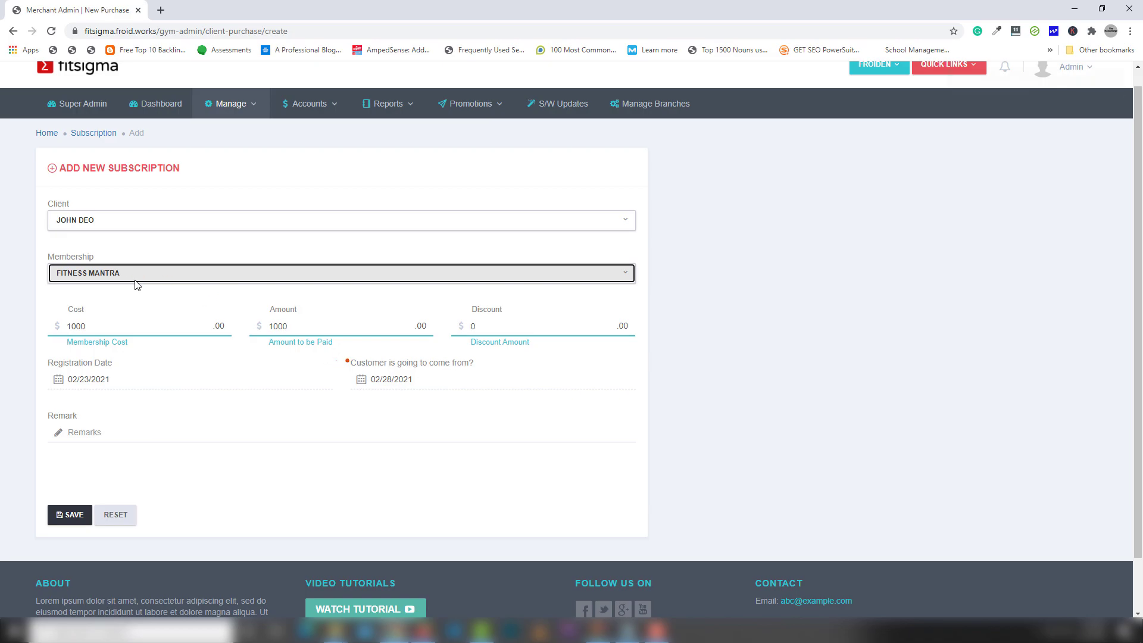
click(67, 516)
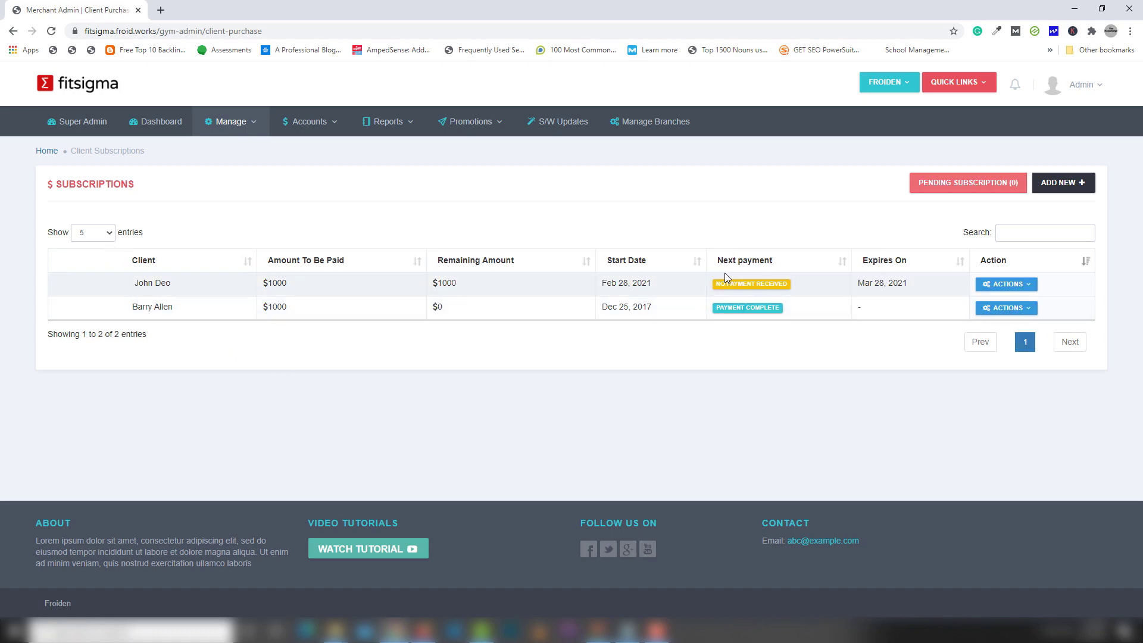
click(1018, 278)
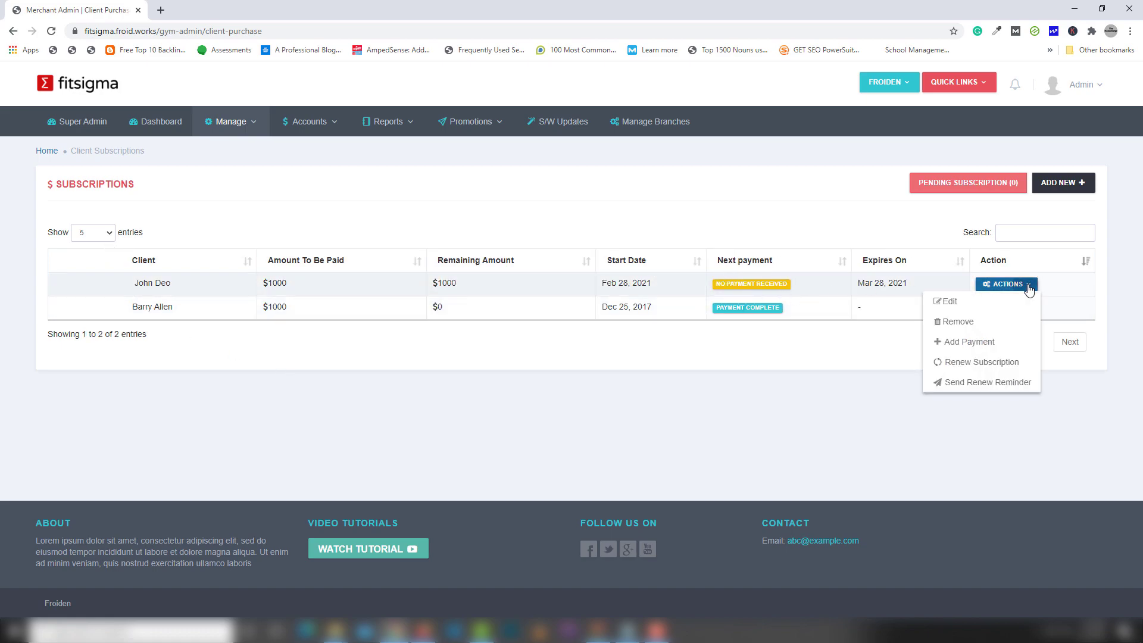
click(965, 344)
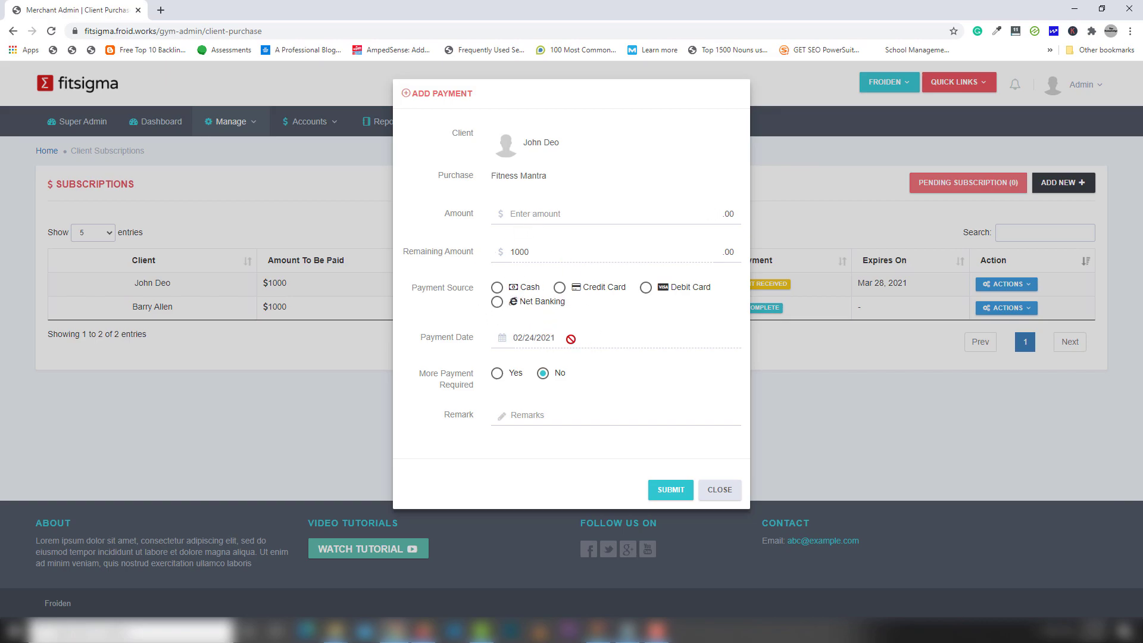
click(719, 490)
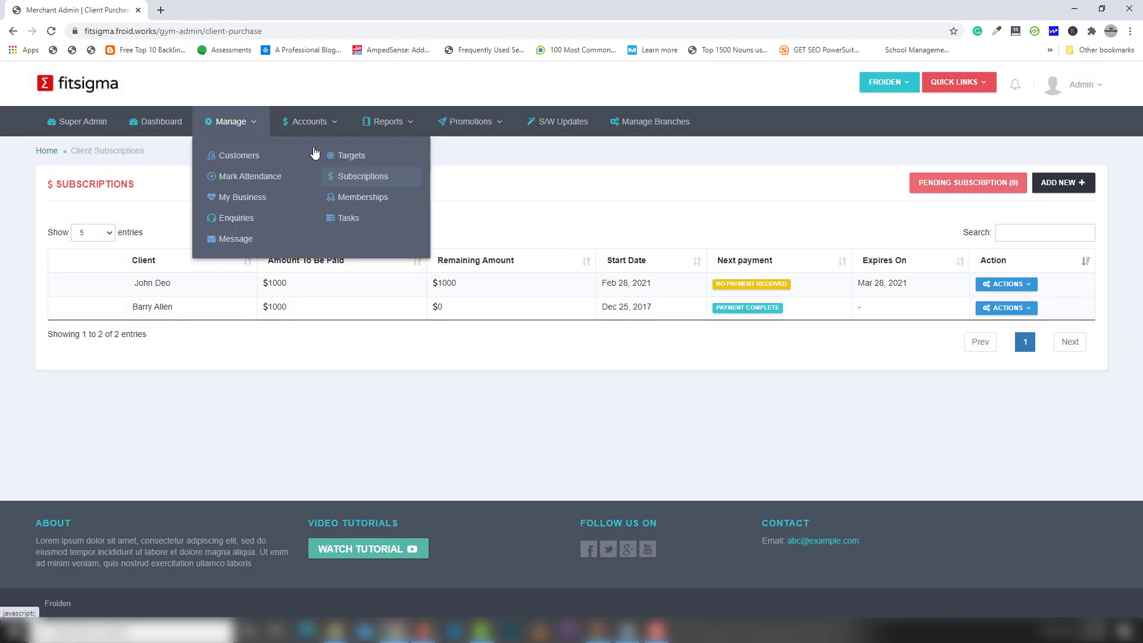
Edit the Fitness Mantra plan in Memberships, changing its price from 1000 to 2000.
mouse_move(257, 138)
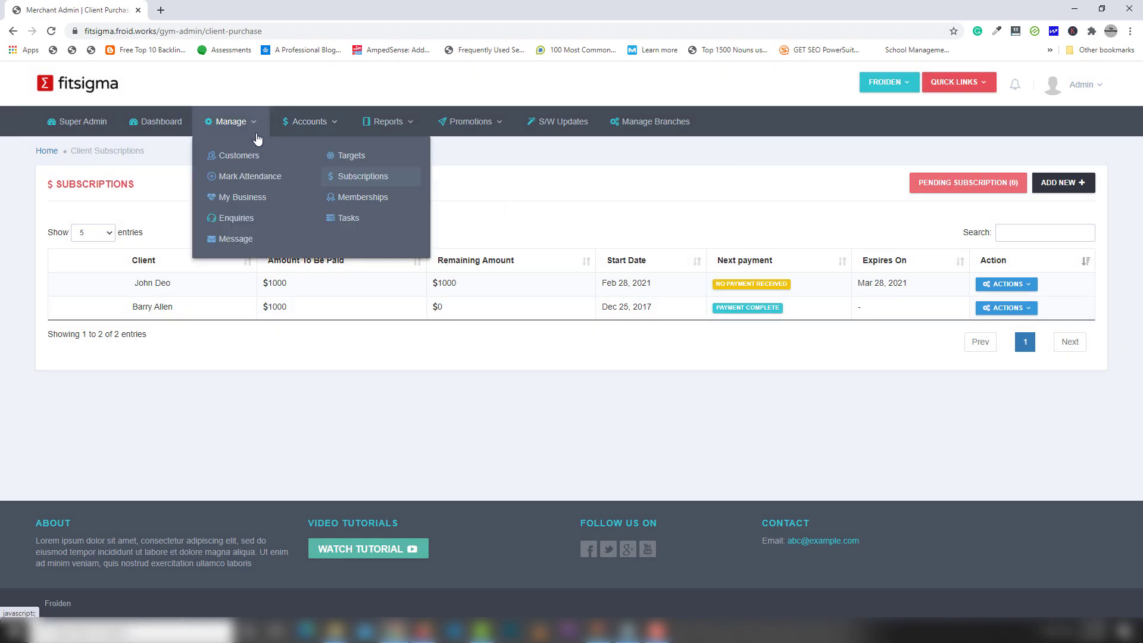
click(363, 198)
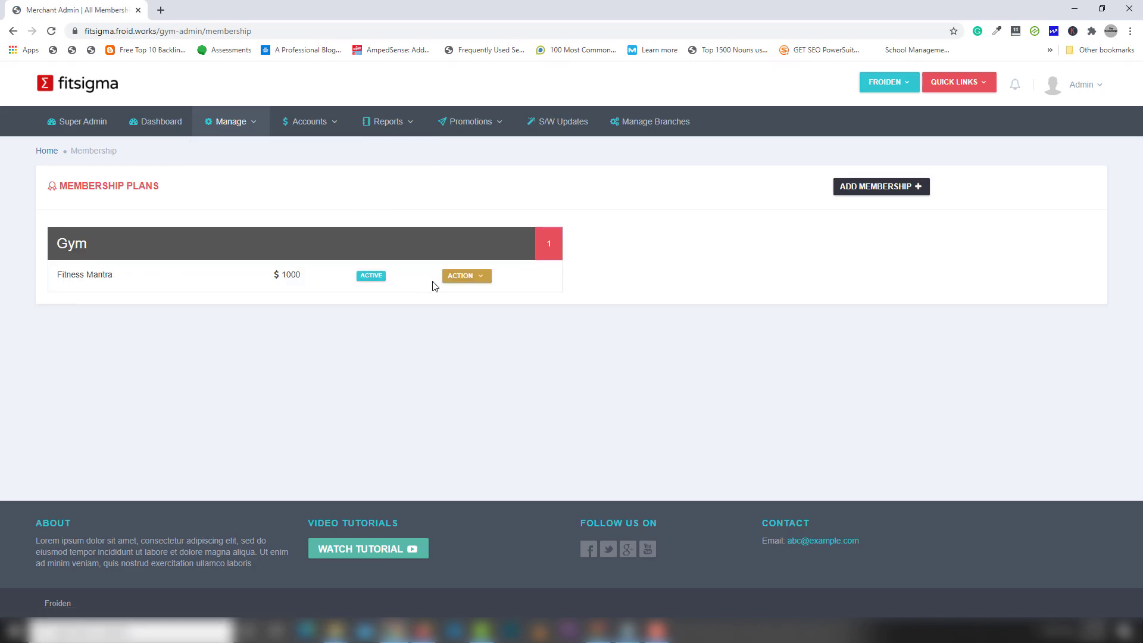
click(471, 277)
click(424, 294)
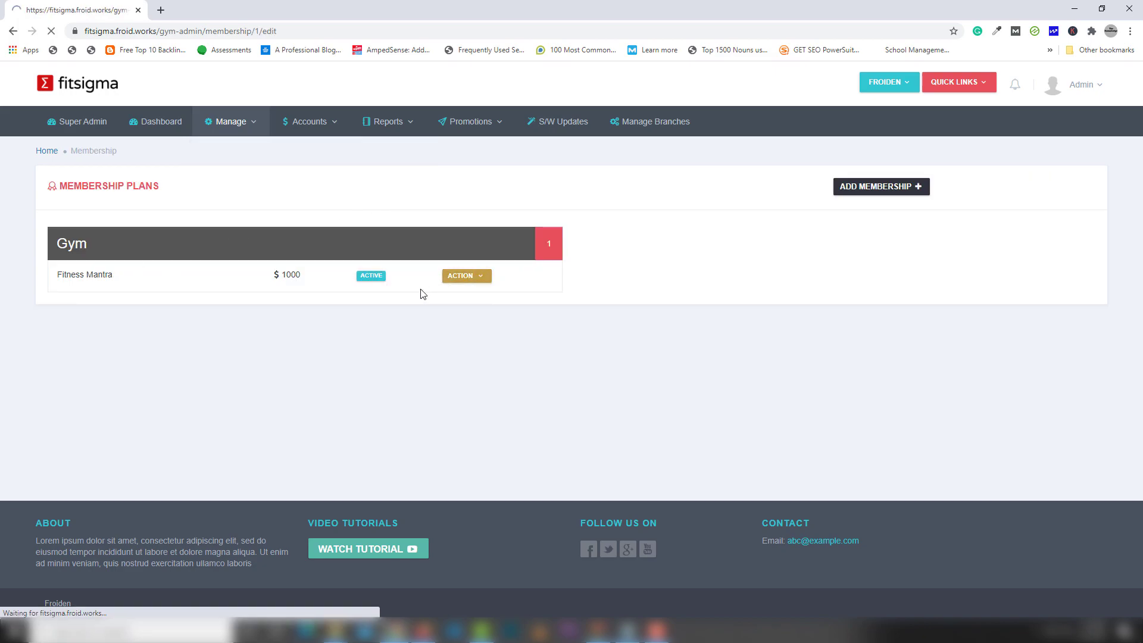
drag(123, 293, 5, 287)
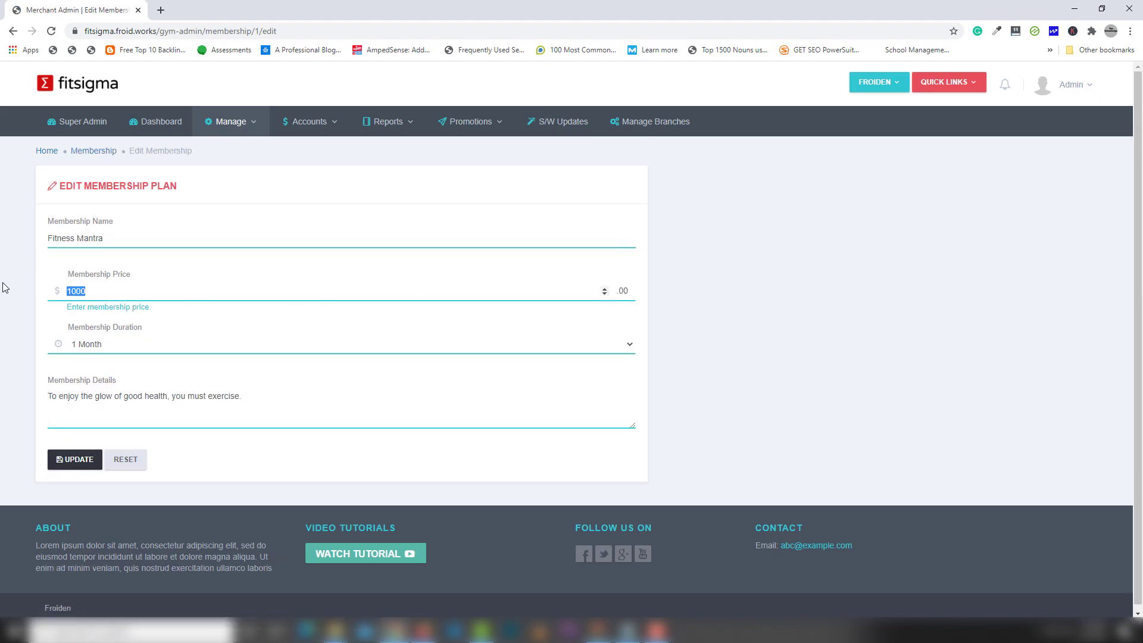
text(2)
click(72, 459)
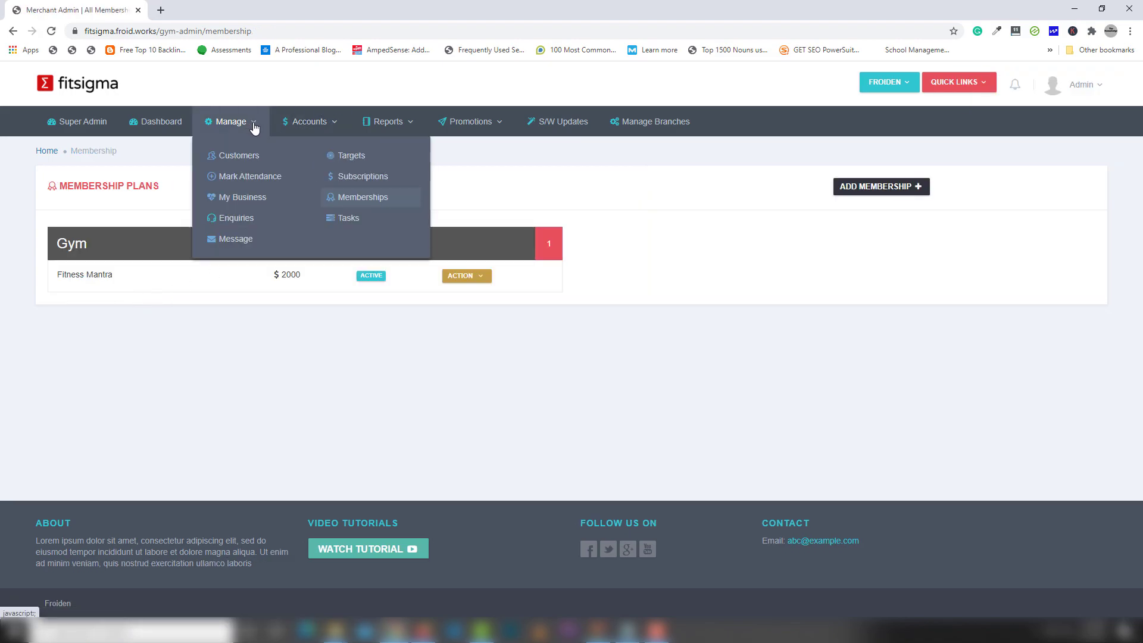
mouse_move(250, 124)
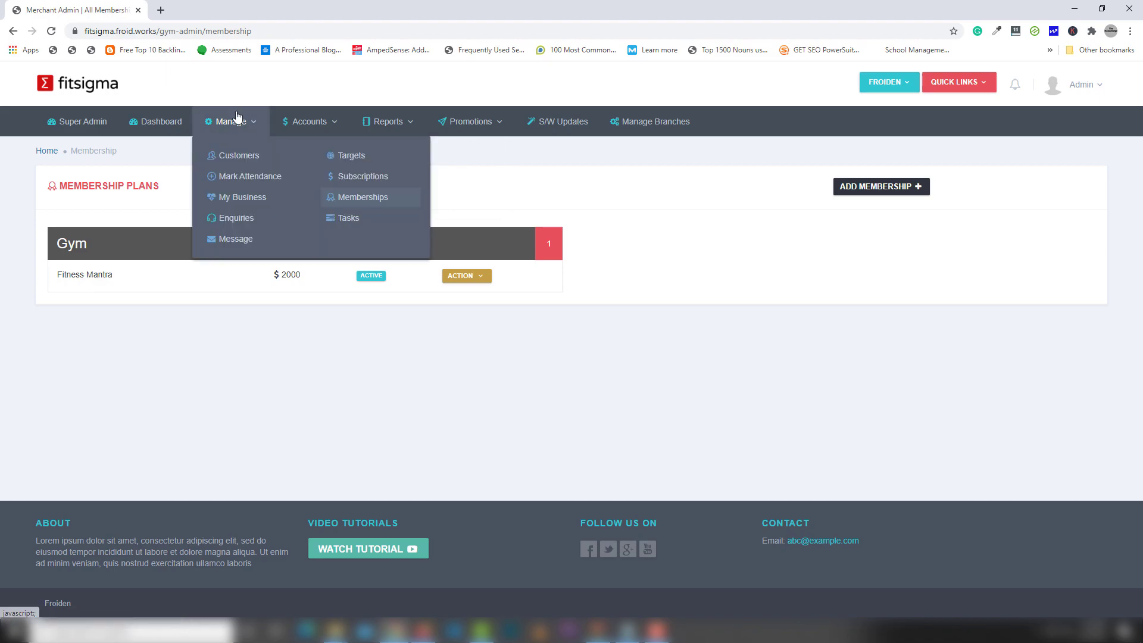
click(350, 218)
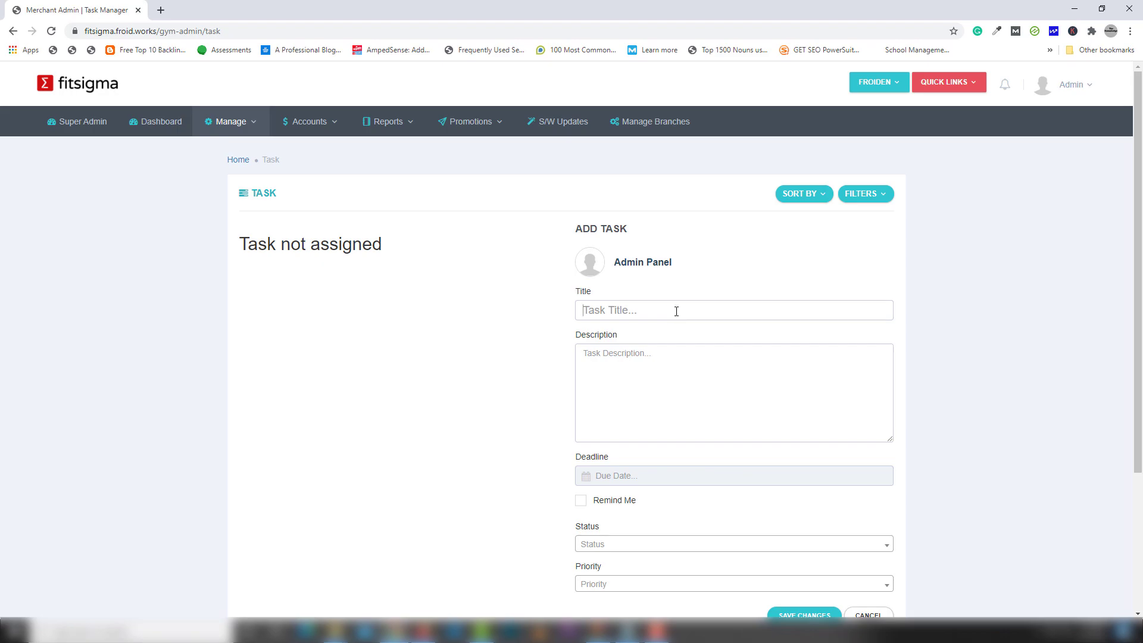
Look over the Add Task form's description box and status choices without saving a task.
click(663, 382)
scroll(686, 355, down, 1)
scroll(686, 356, down, 2)
click(646, 426)
click(463, 410)
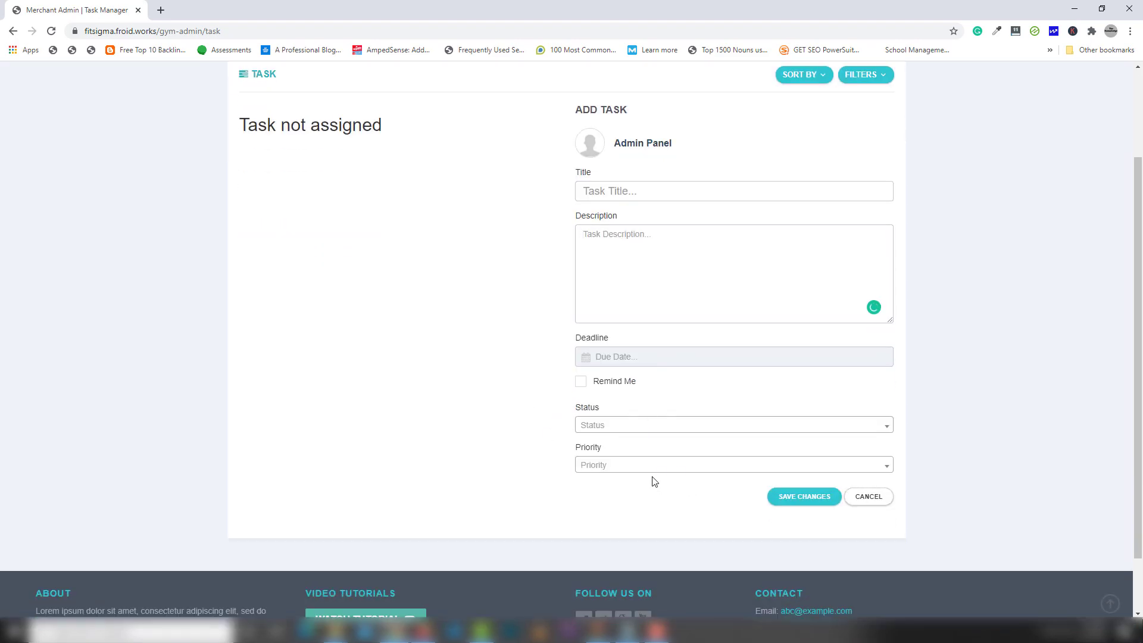
scroll(463, 374, up, 1)
mouse_move(316, 123)
mouse_move(317, 147)
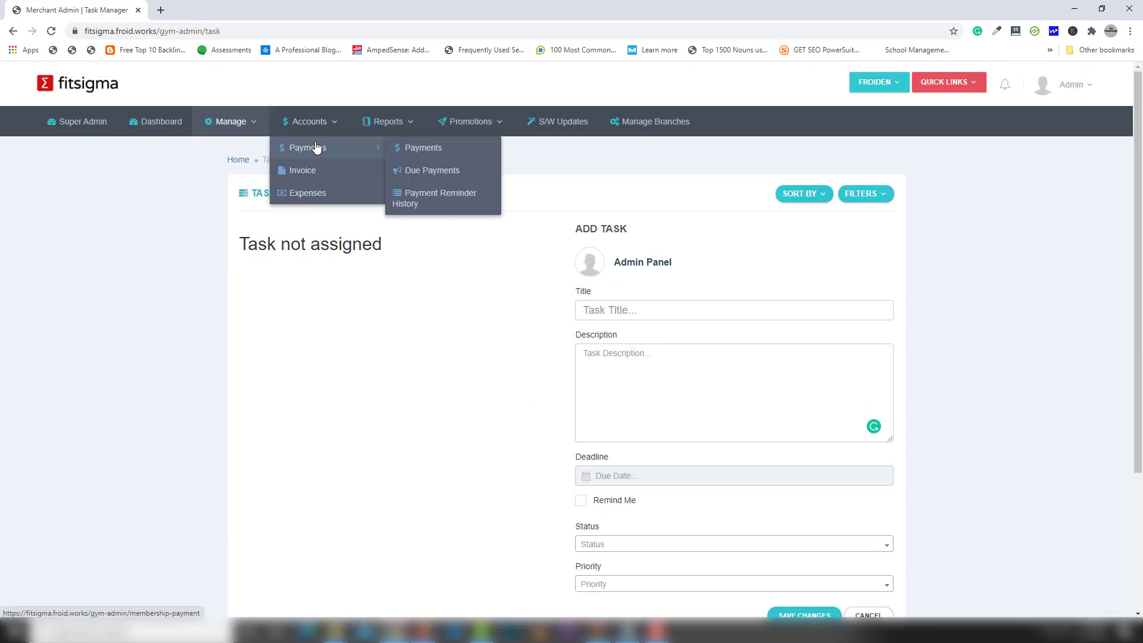
View the Payments list with its $1000 cash payment, then the empty Due Payments list.
click(439, 151)
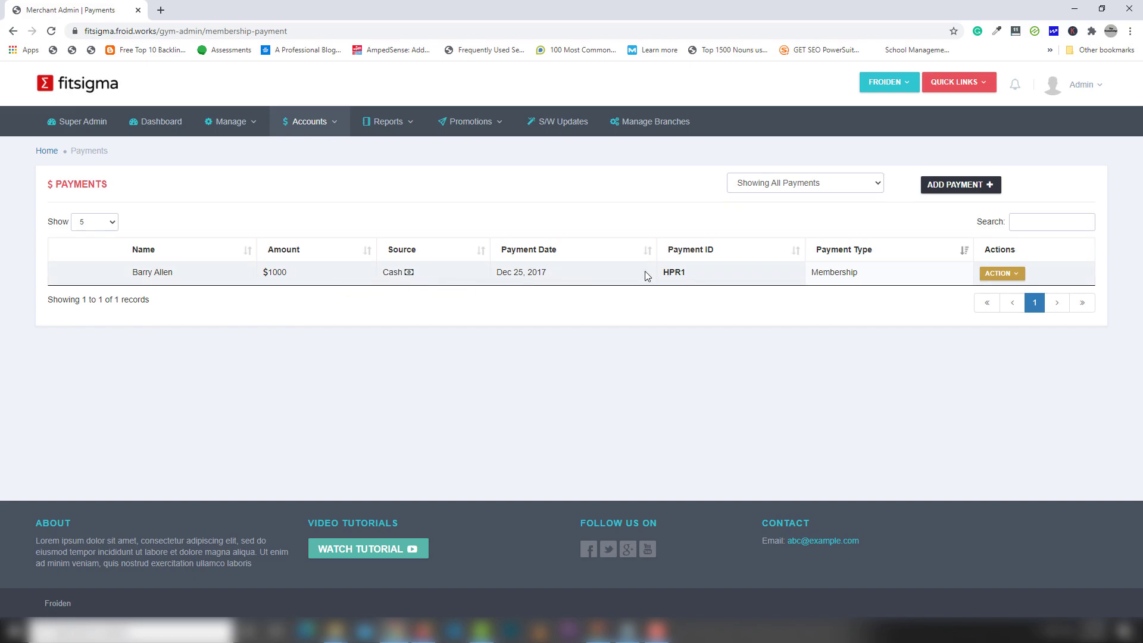
click(310, 121)
mouse_move(327, 159)
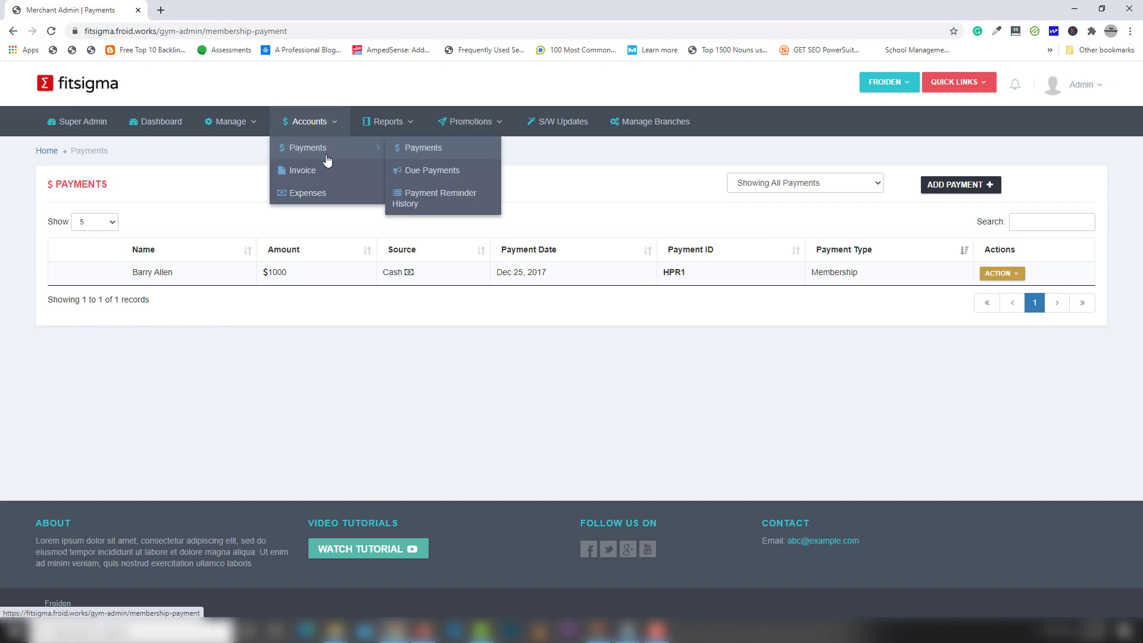
click(448, 172)
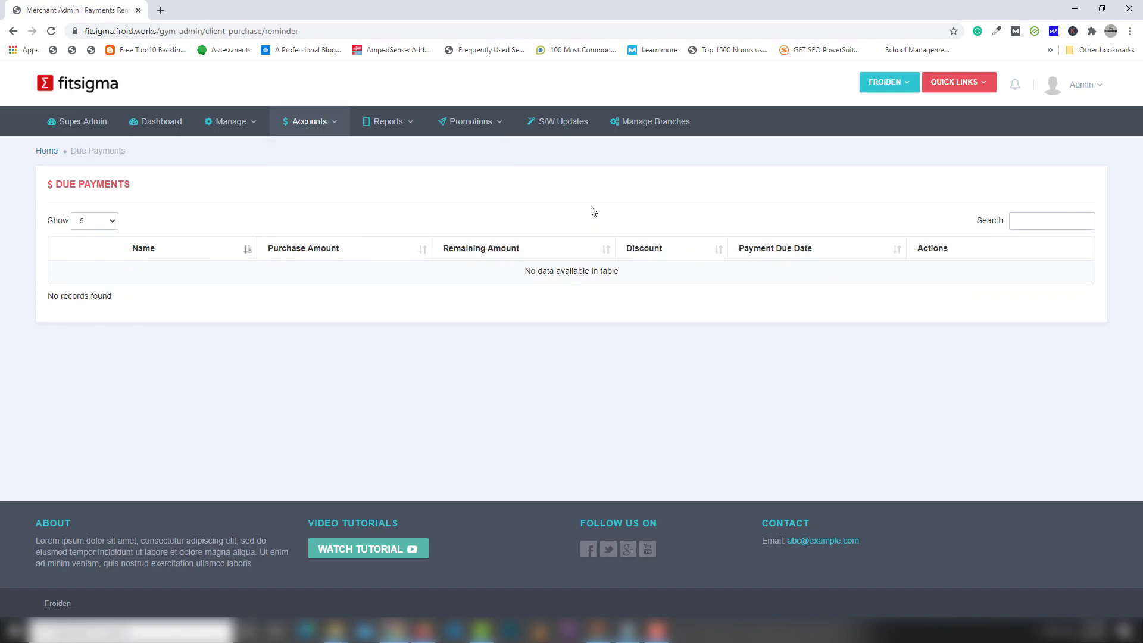
mouse_move(336, 128)
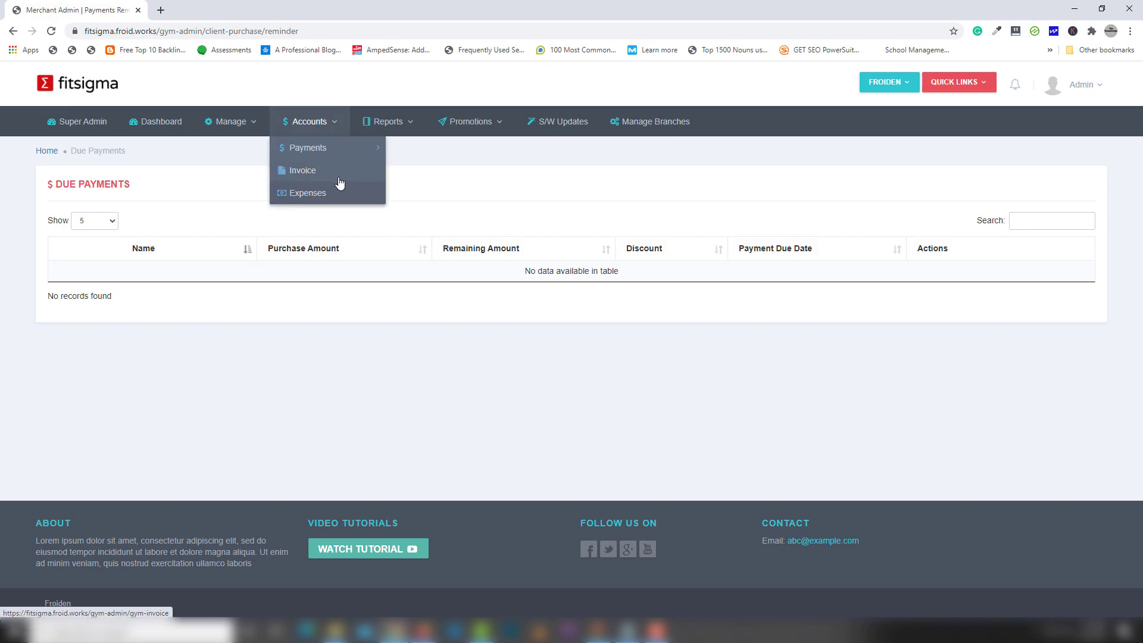
mouse_move(349, 153)
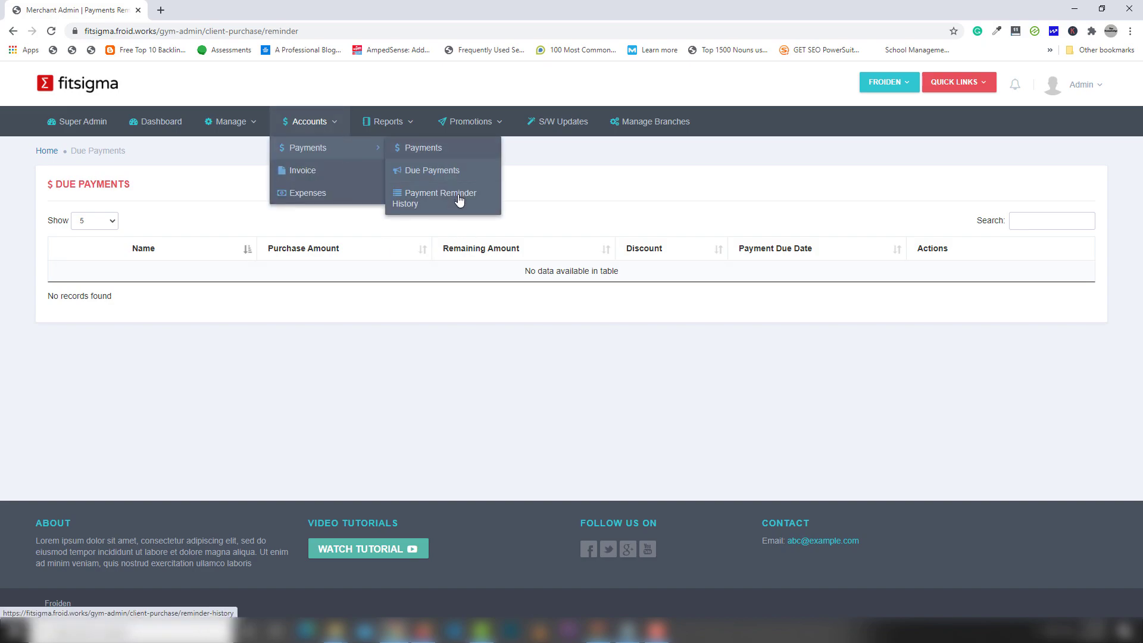
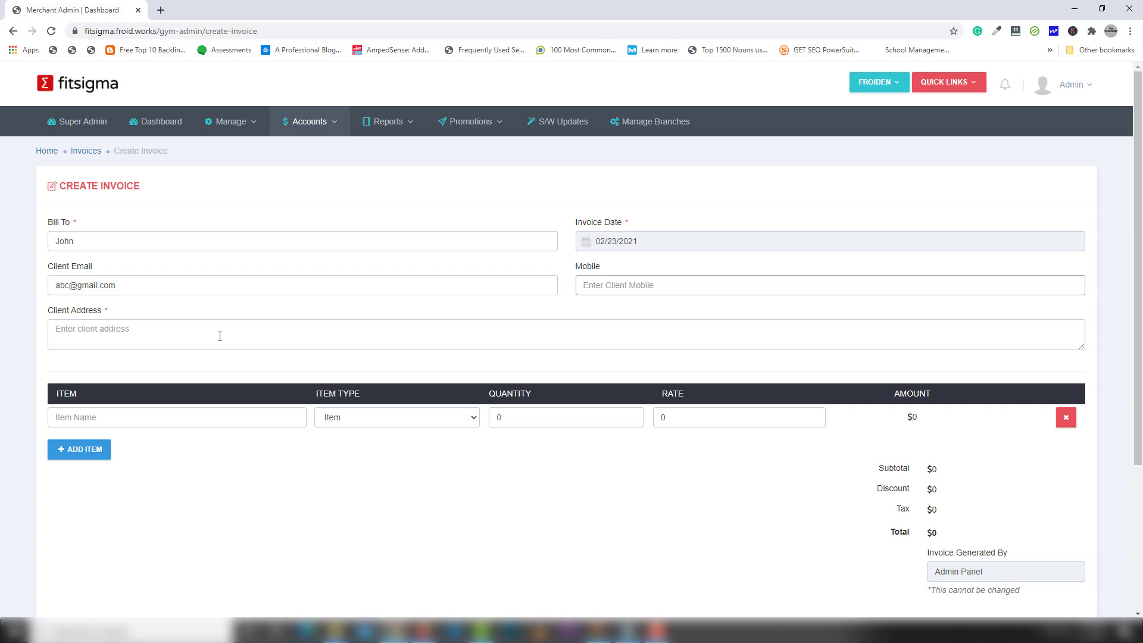
Enter UK as the invoice's client address.
click(247, 329)
text(L)
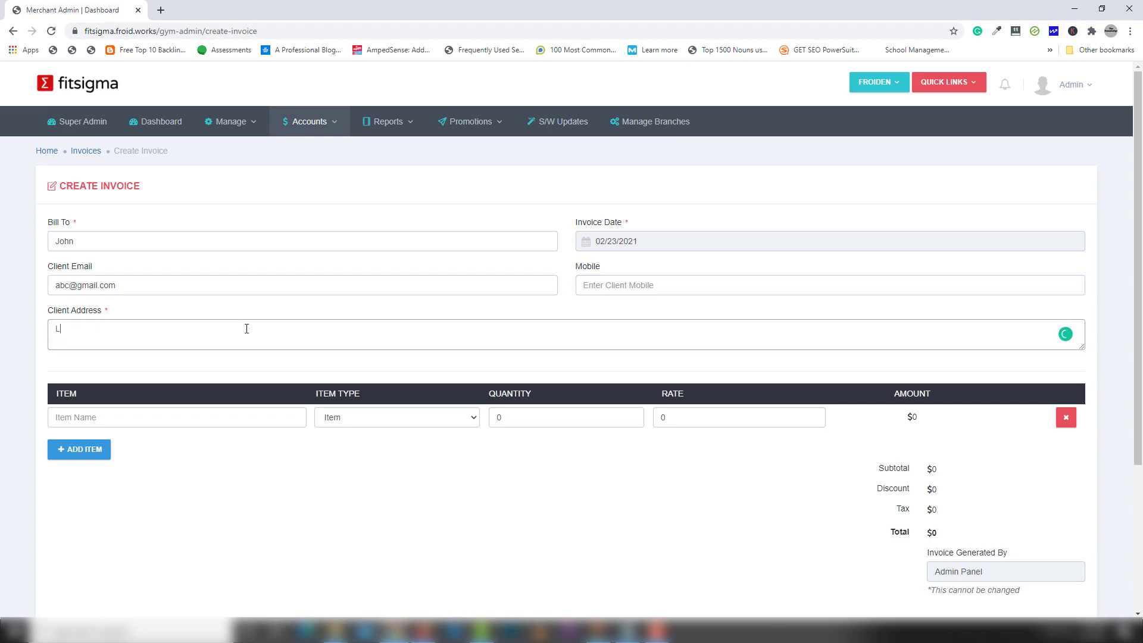
key(BackSpace)
text(UK)
scroll(294, 359, down, 1)
Keep the first item's type as Item, adding and then removing an extra item row.
click(249, 363)
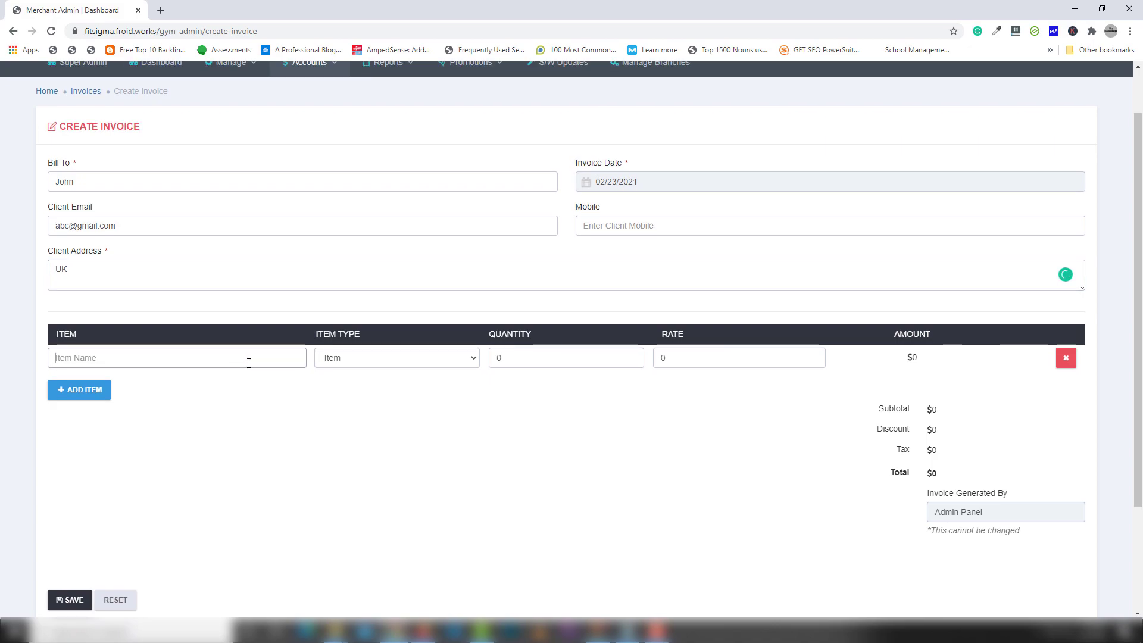
click(411, 360)
click(411, 361)
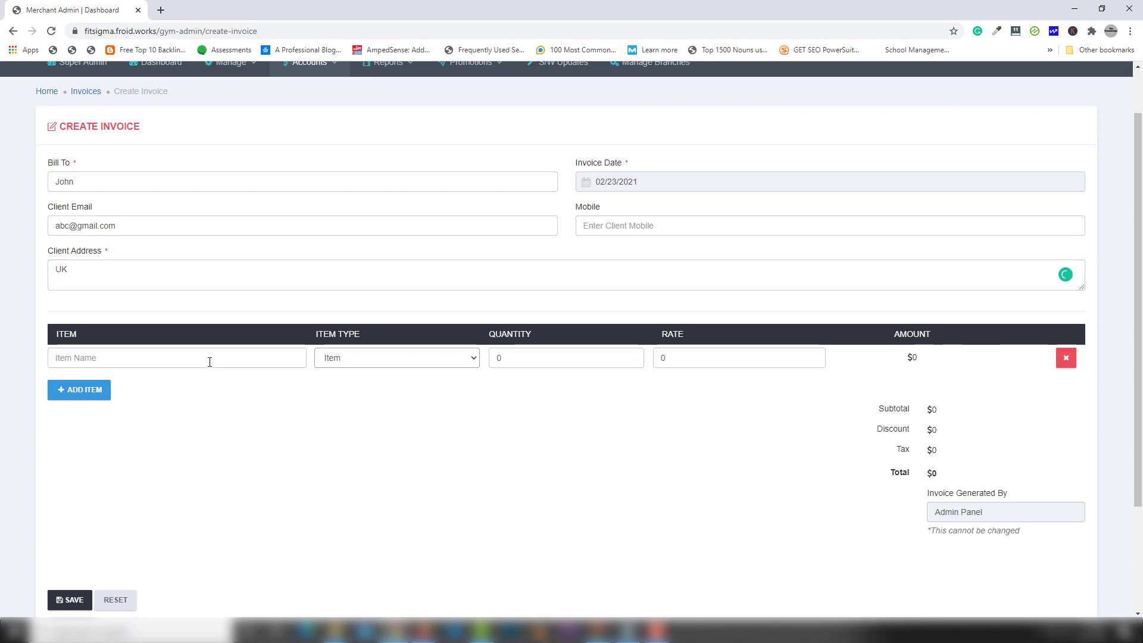
click(78, 390)
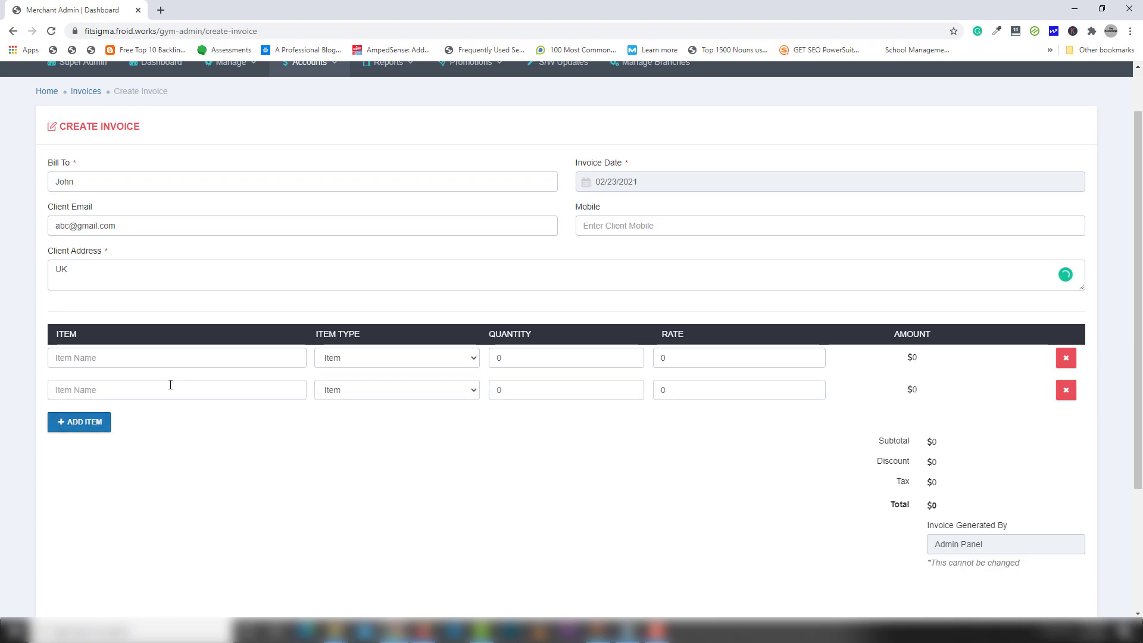
click(1066, 390)
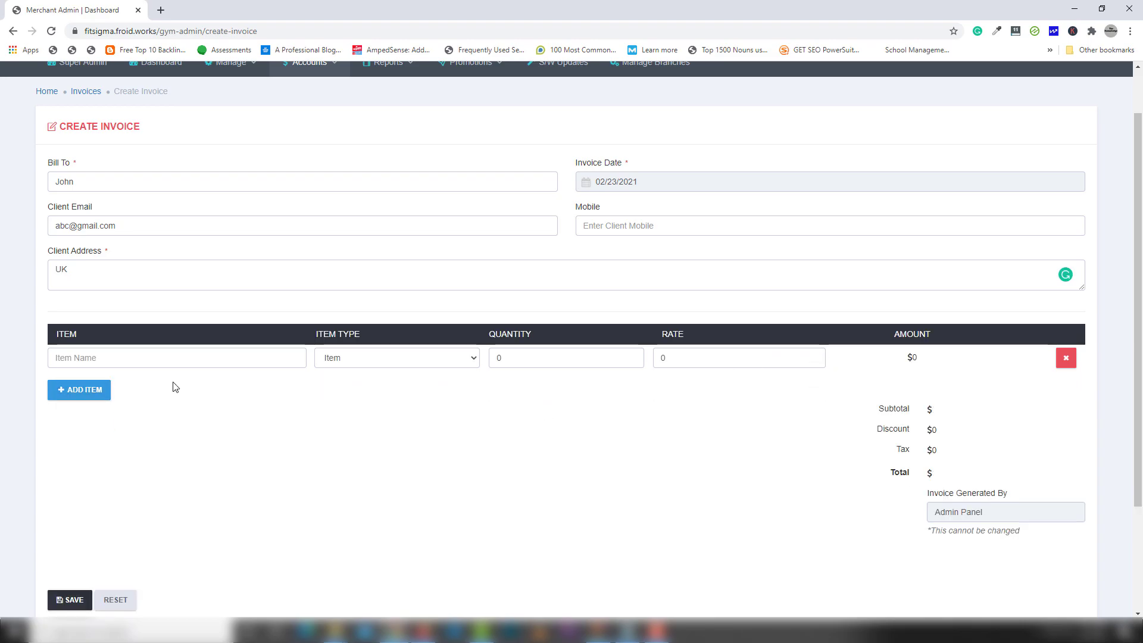
click(157, 360)
scroll(314, 352, down, 2)
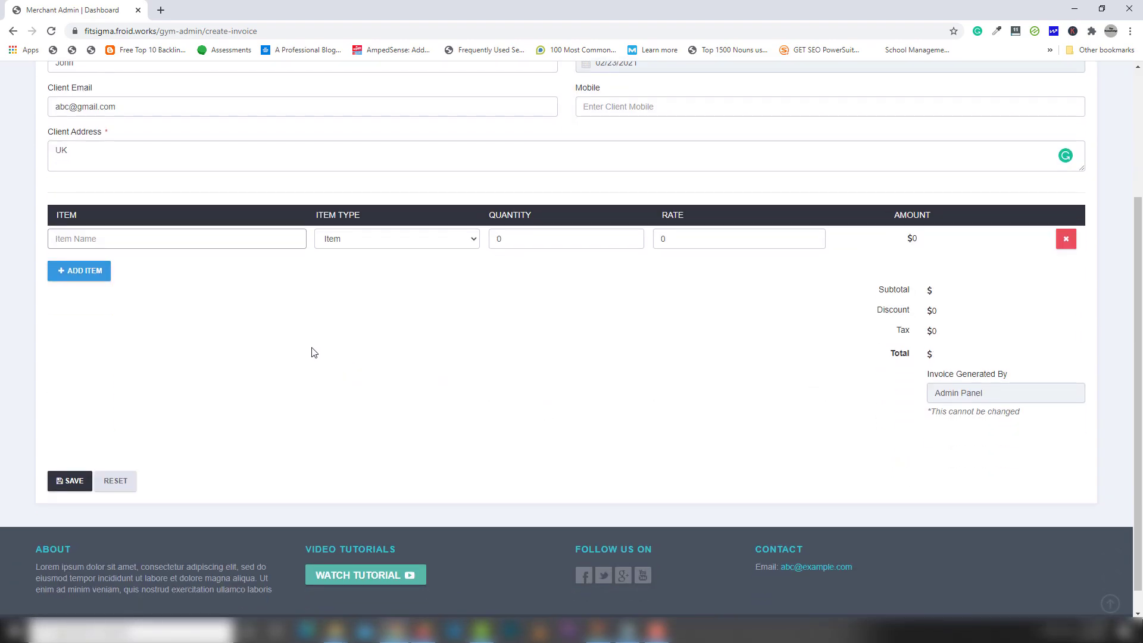
scroll(305, 350, up, 1)
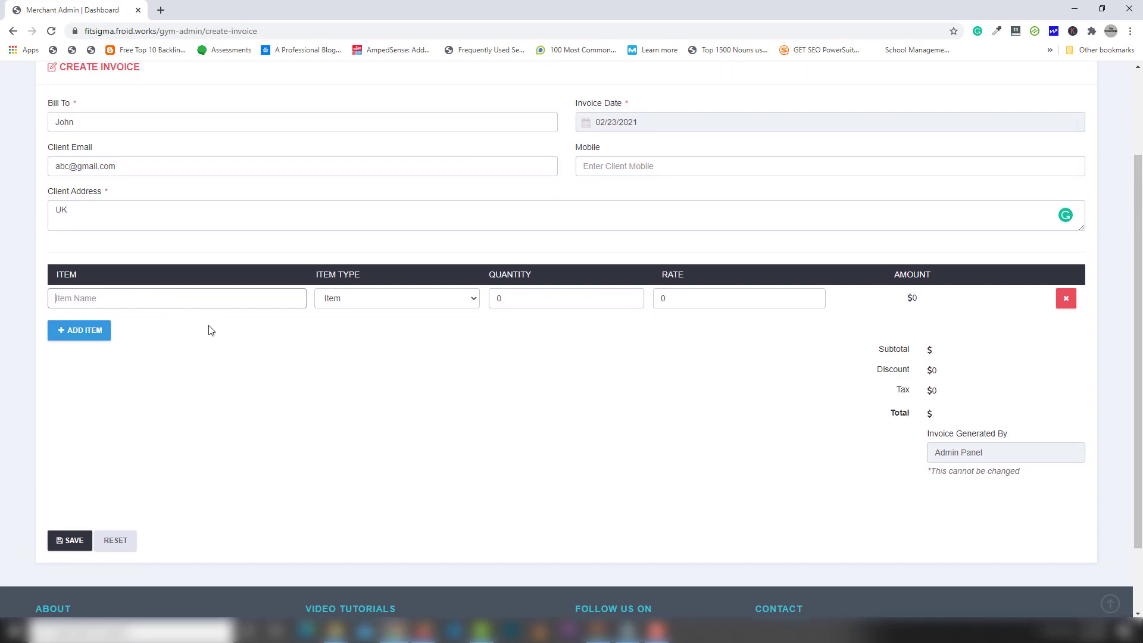
scroll(211, 327, up, 2)
Name the first item Demo with type Item and add a second blank item row.
click(334, 121)
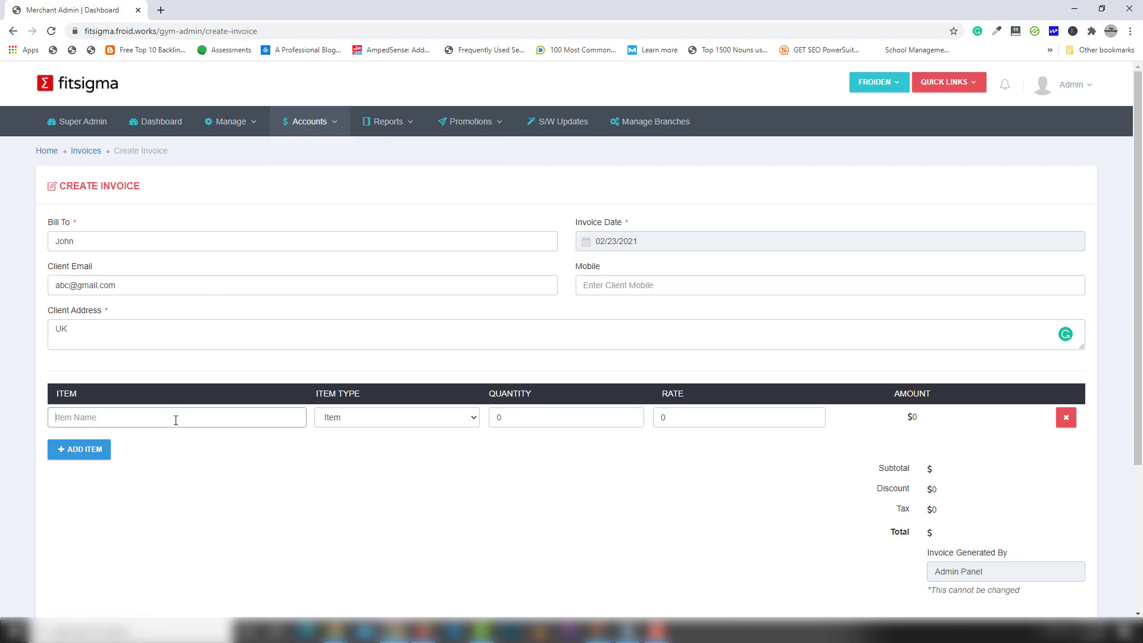
click(350, 418)
click(354, 418)
click(224, 419)
text(Demo)
click(88, 454)
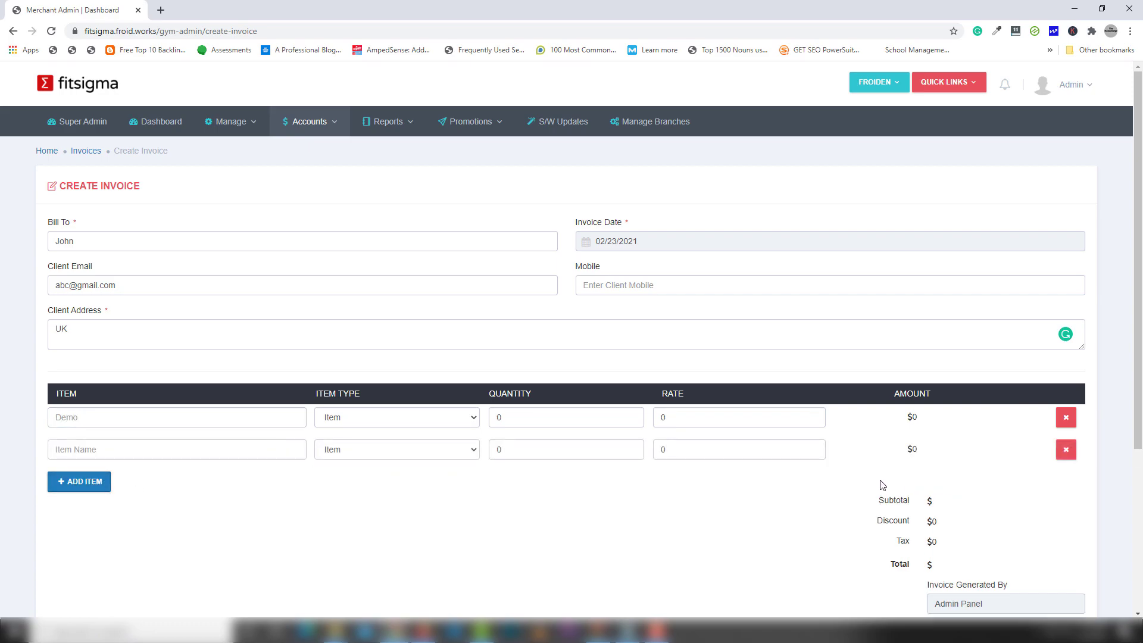
scroll(881, 479, down, 3)
scroll(339, 357, up, 2)
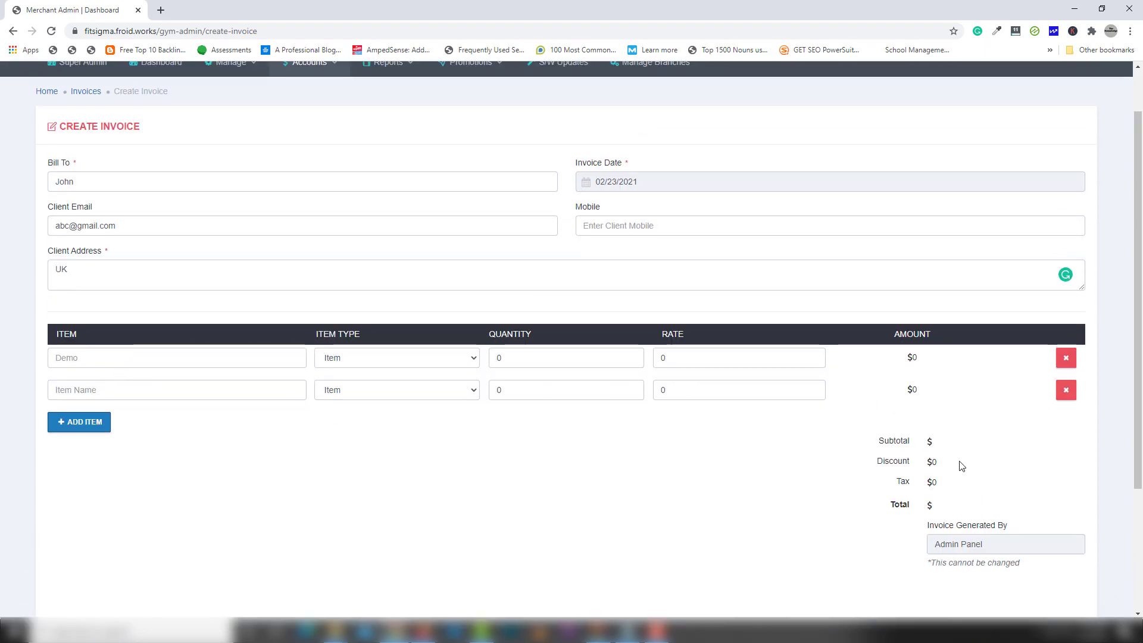
scroll(903, 463, up, 1)
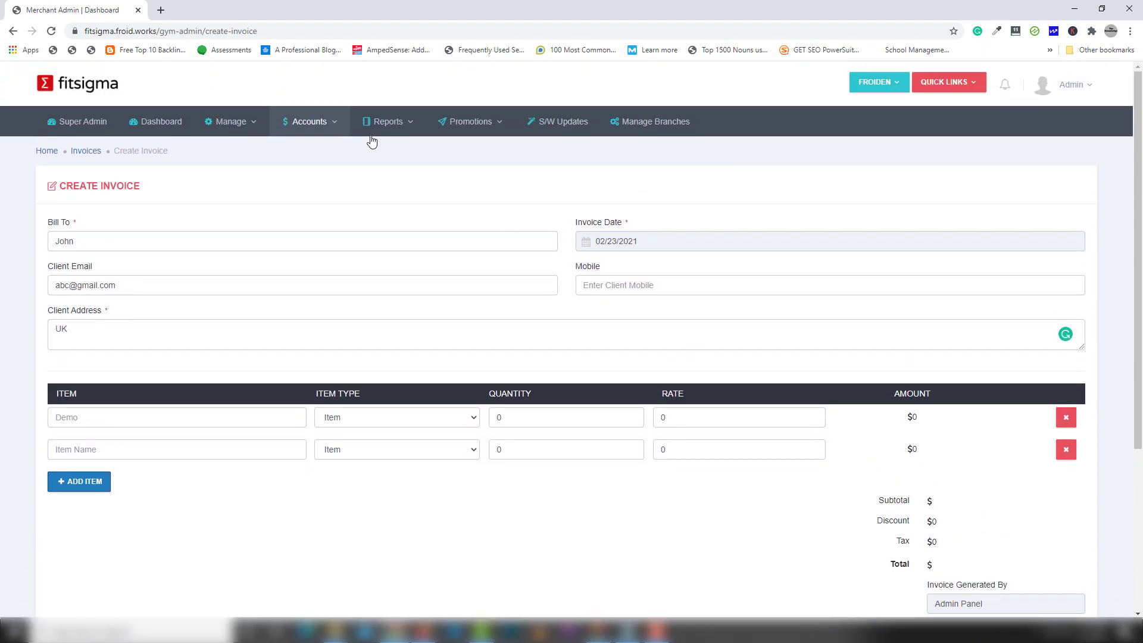
Go to Accounts > Expenses and open the new expense form.
click(311, 123)
click(314, 194)
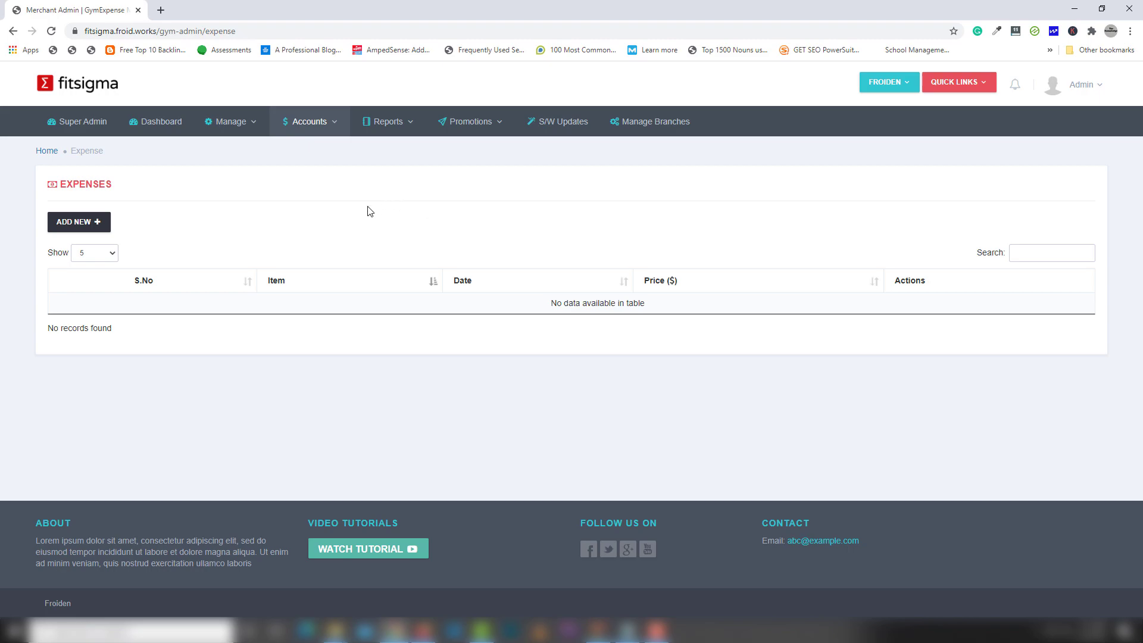
click(85, 224)
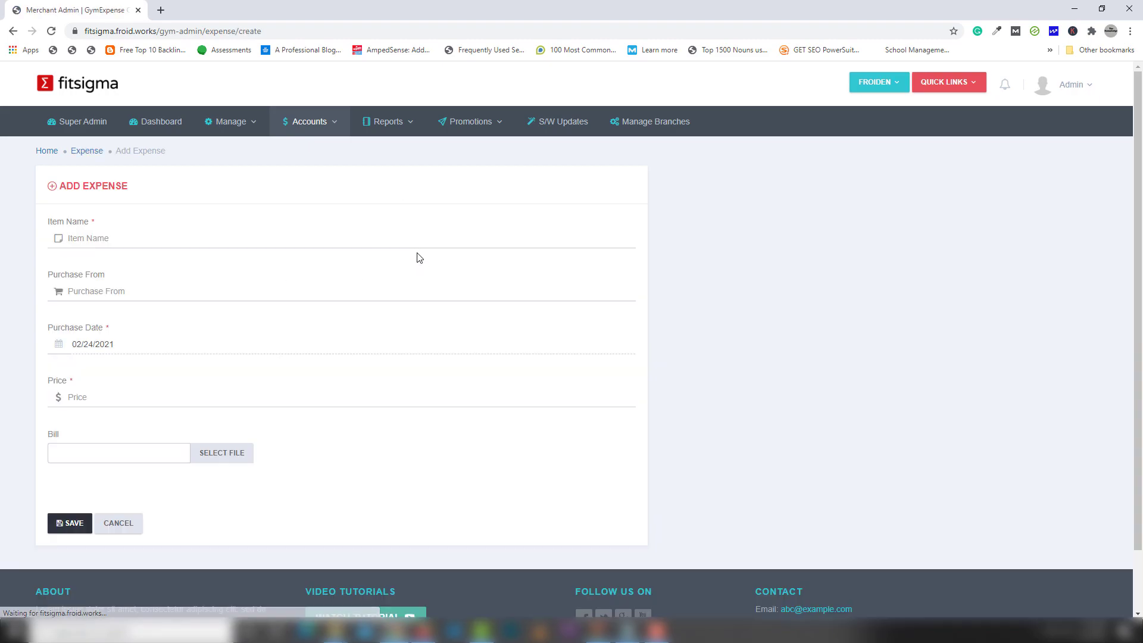
click(313, 238)
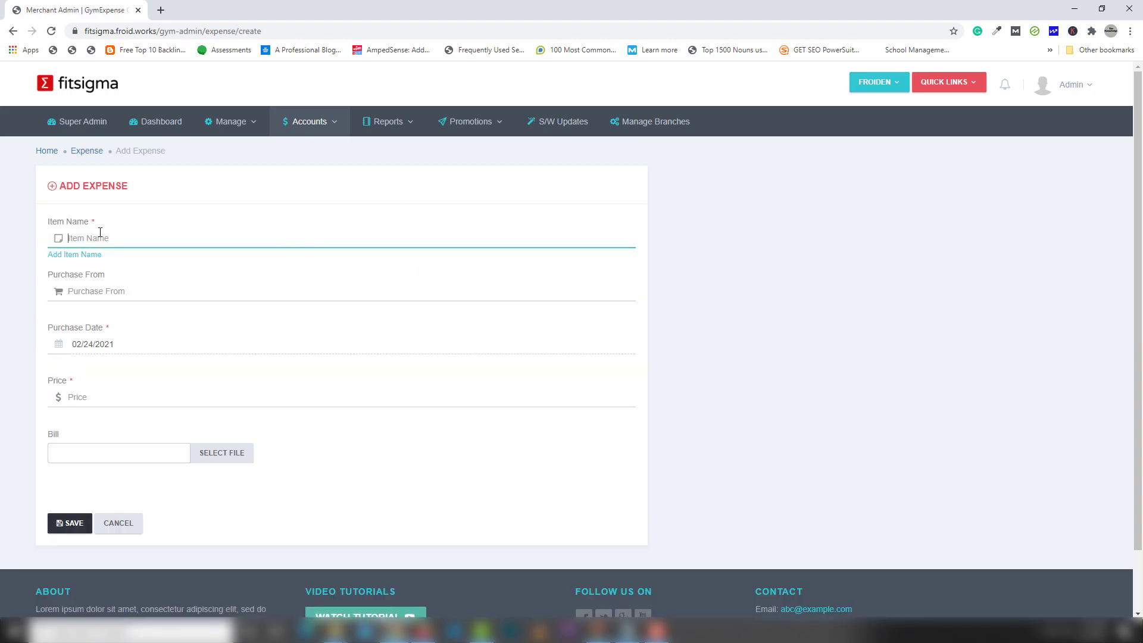
click(85, 291)
click(86, 400)
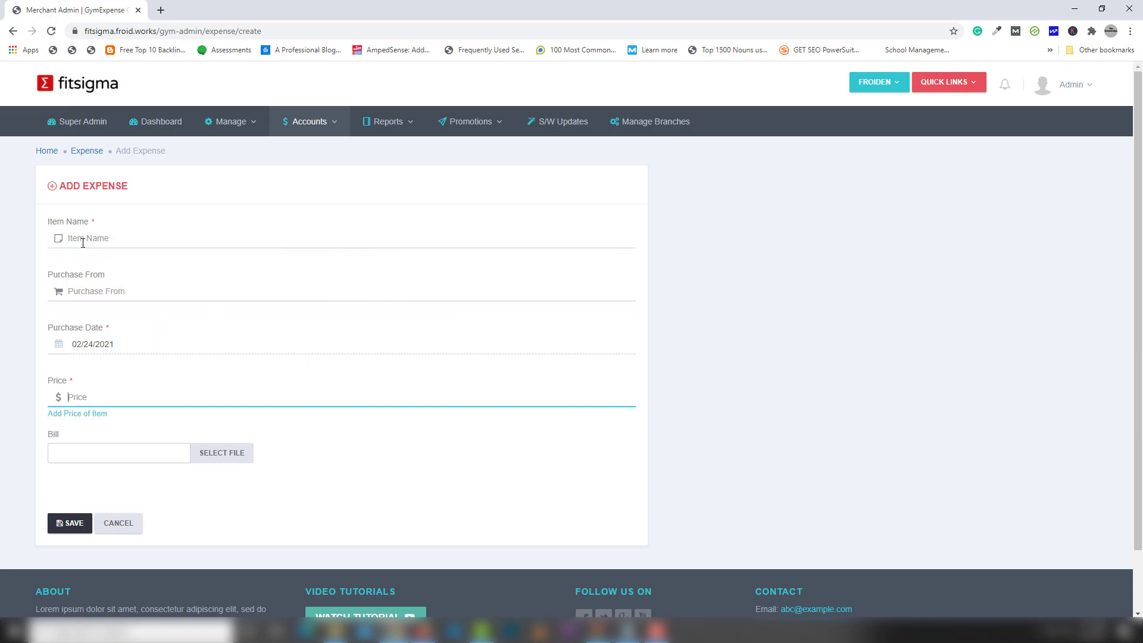
click(312, 124)
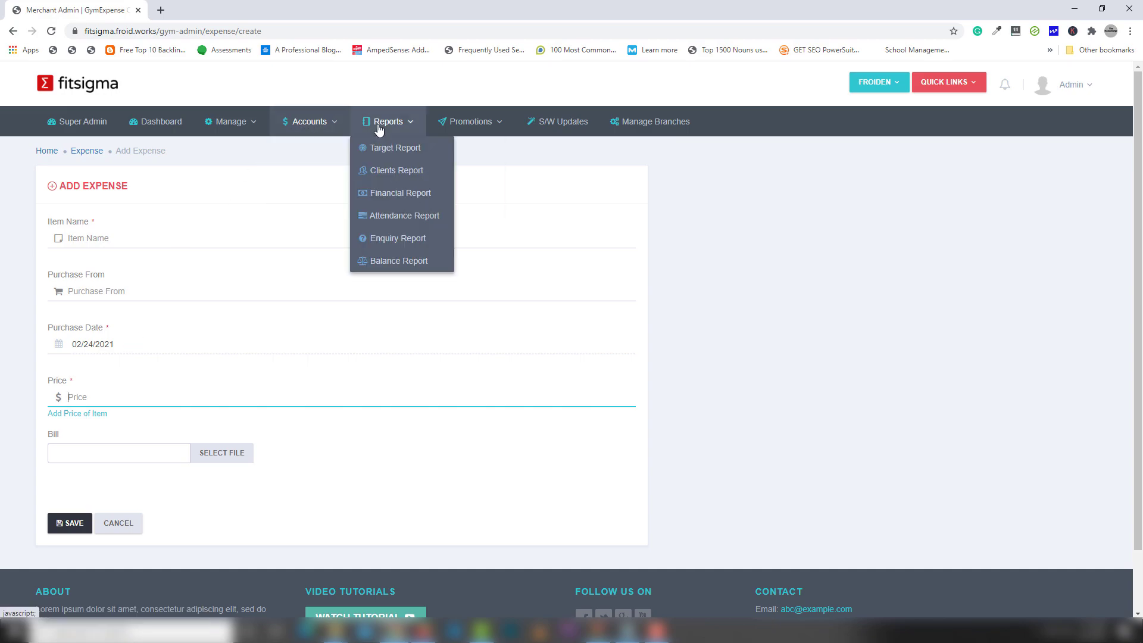
Save a 'demo' expense bought from 'sdf', dated 02/24/2021, priced 600.
click(144, 242)
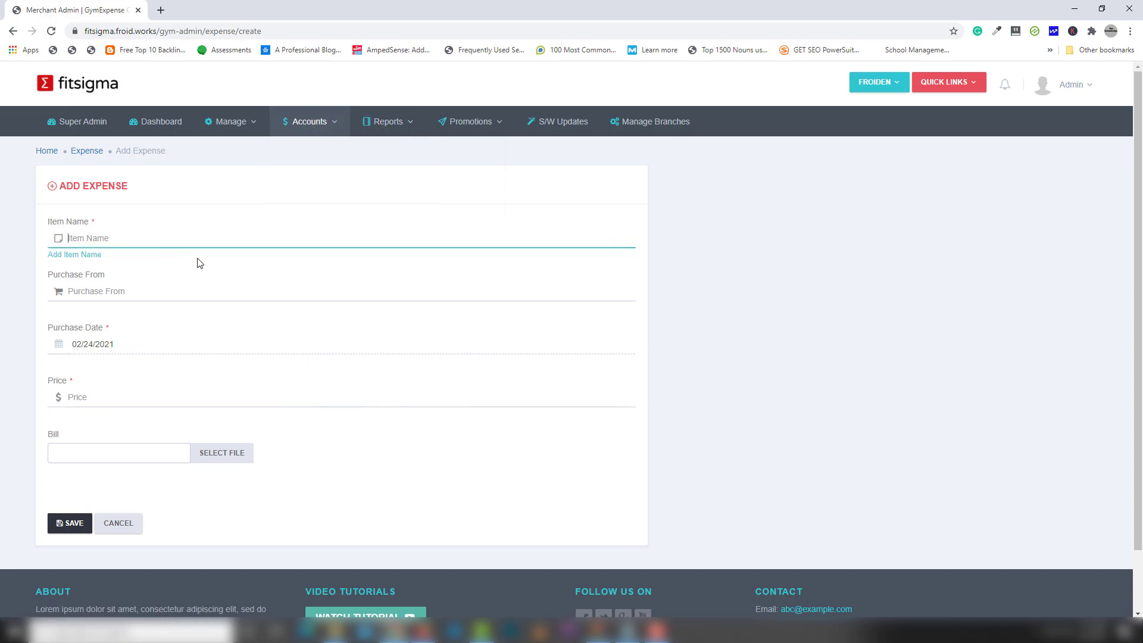
text(demo)
key(Tab)
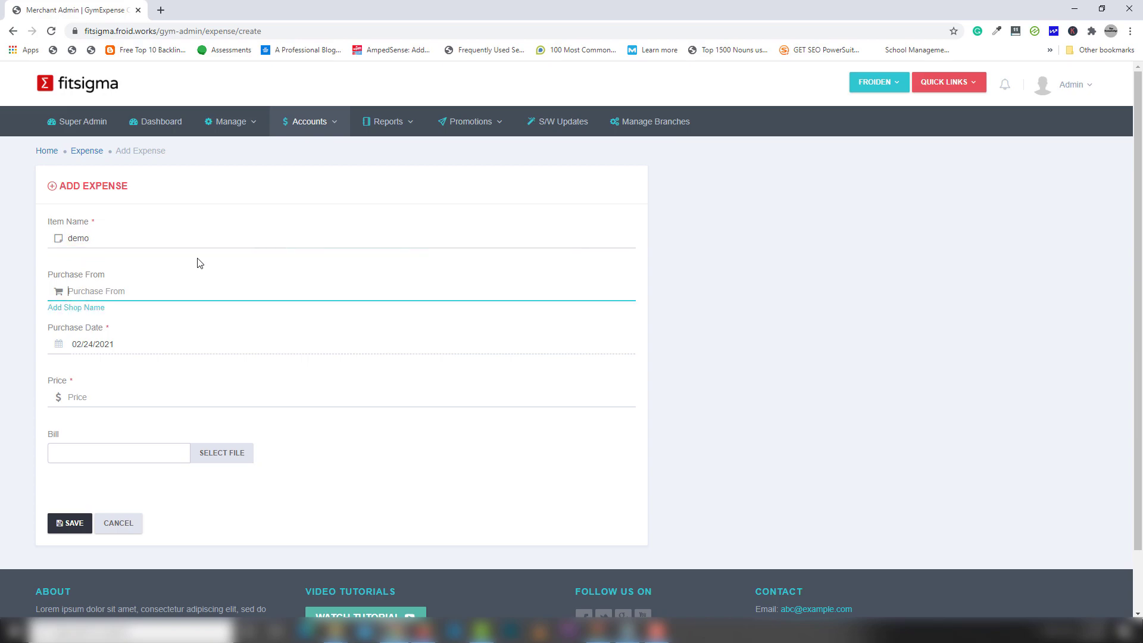
text(sdf)
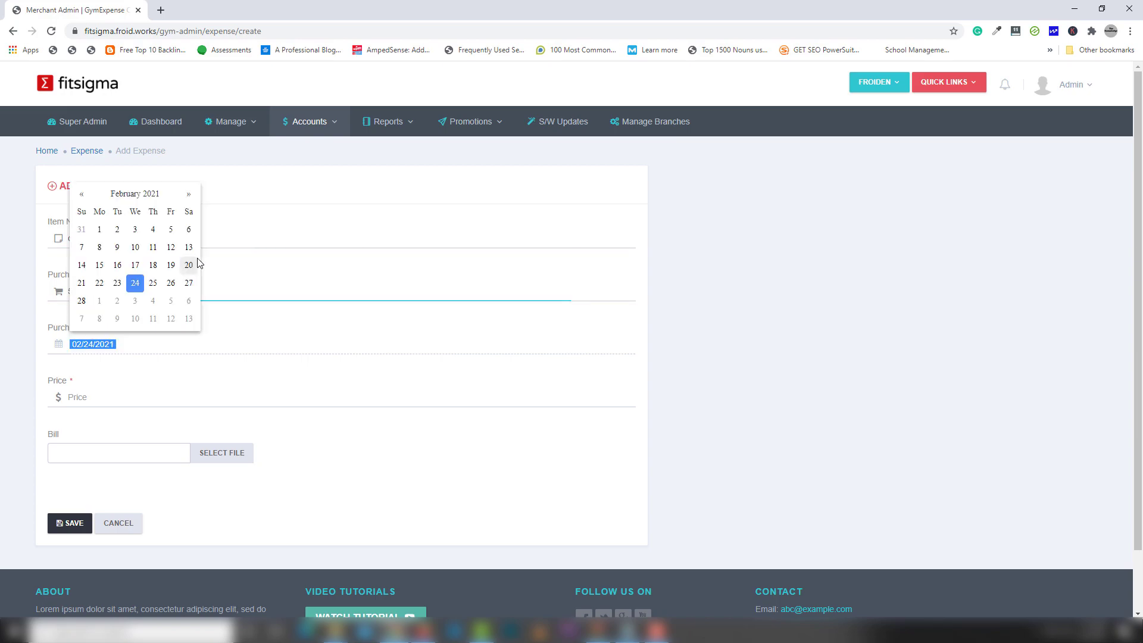
key(Tab)
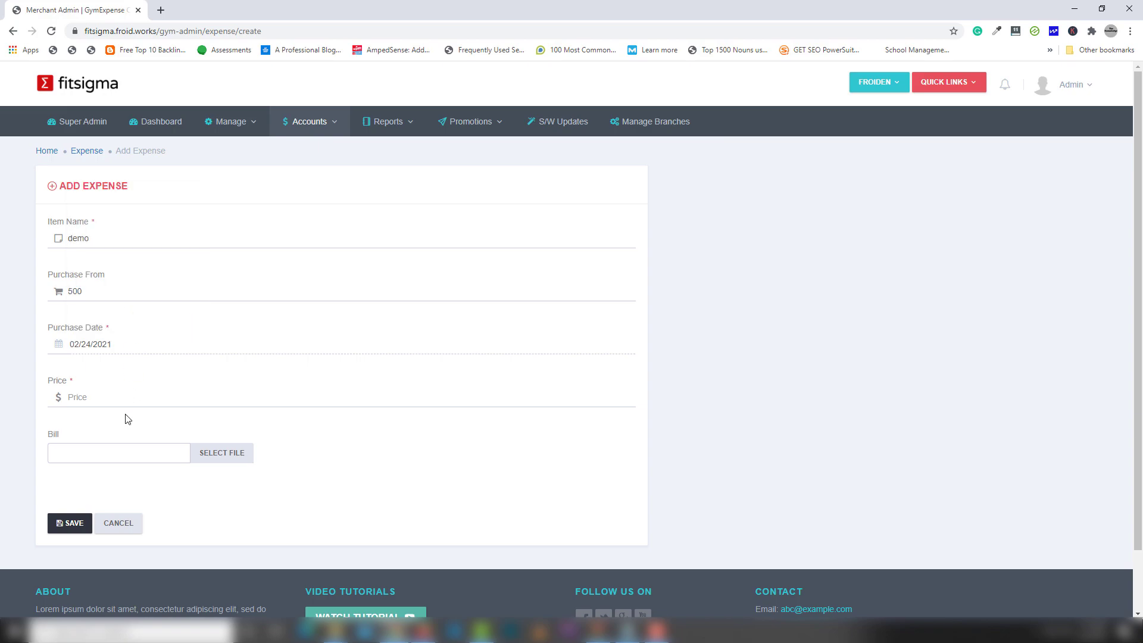
click(125, 396)
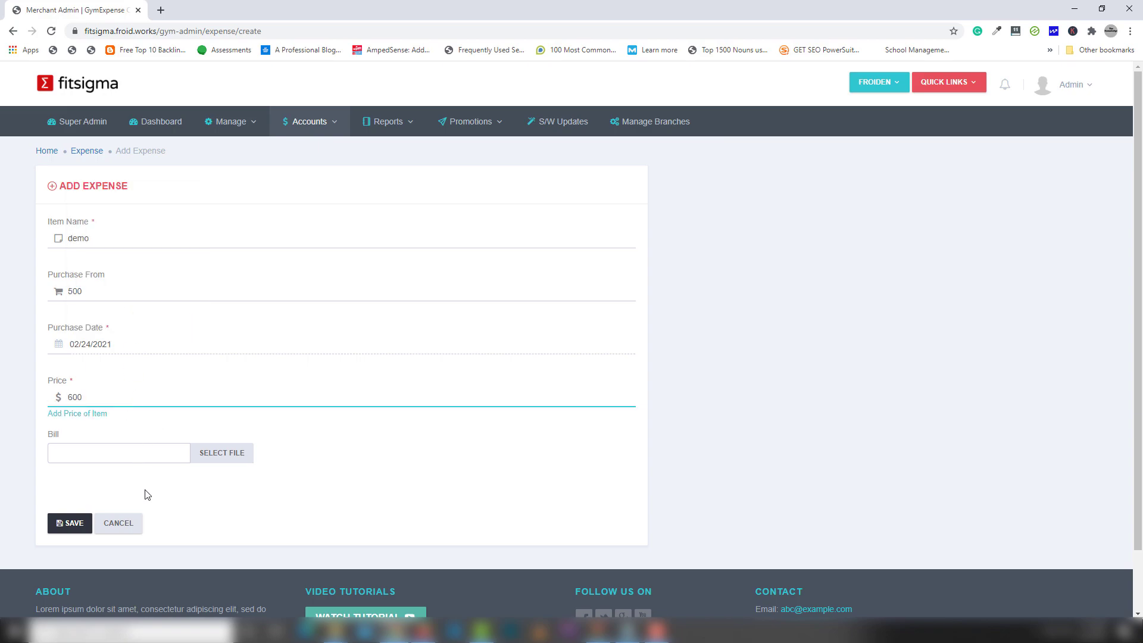
click(70, 523)
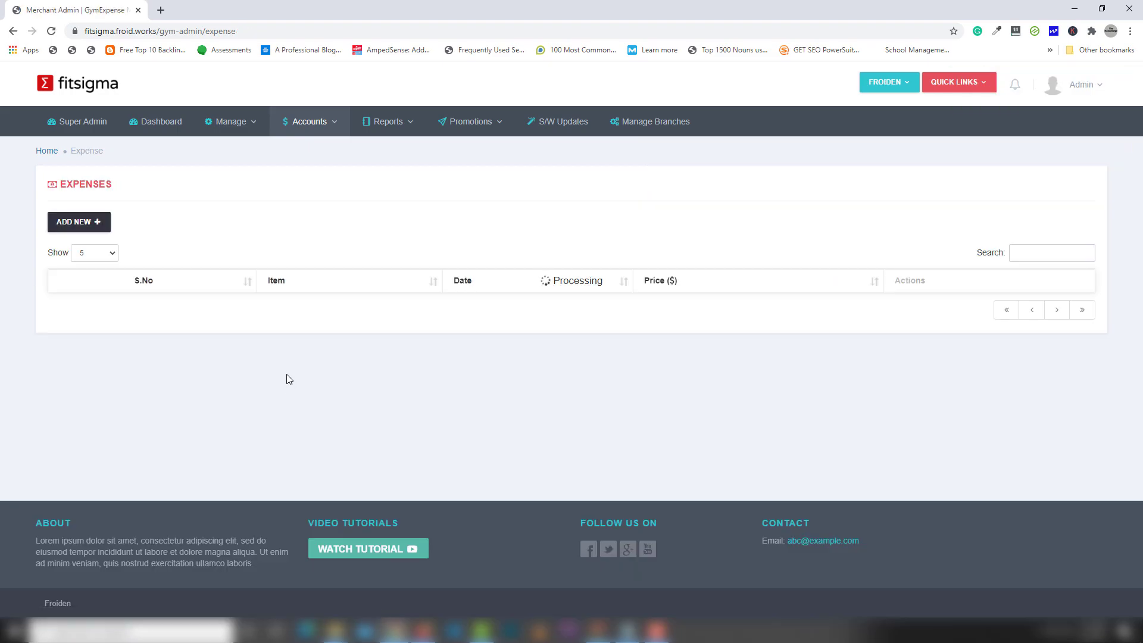
Go to the Invoices list and start a new invoice.
click(323, 120)
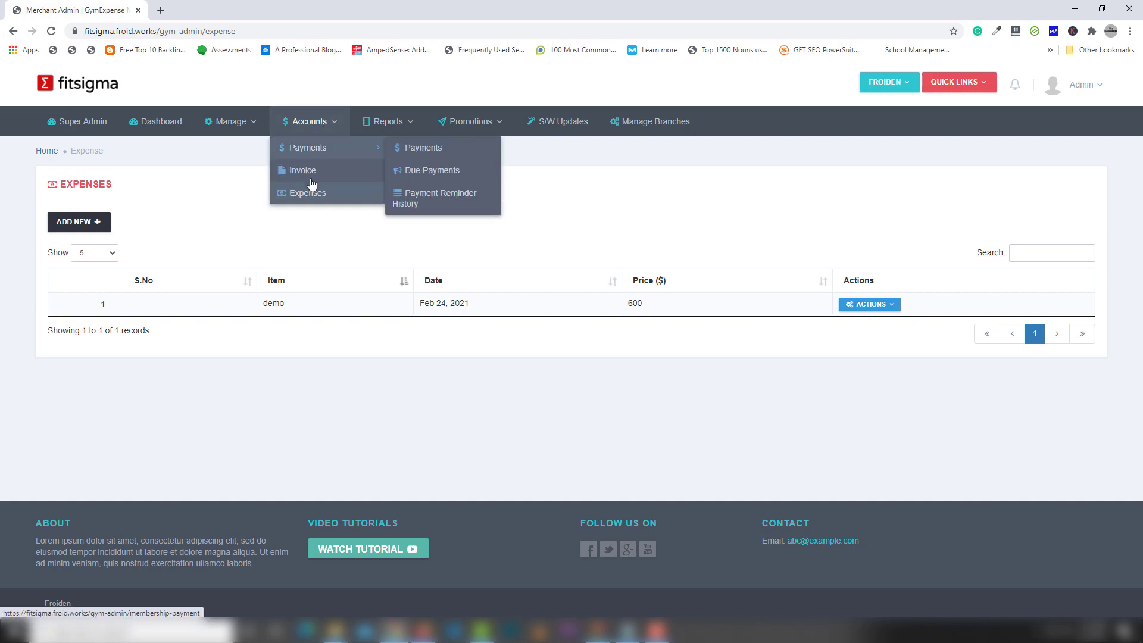
click(312, 178)
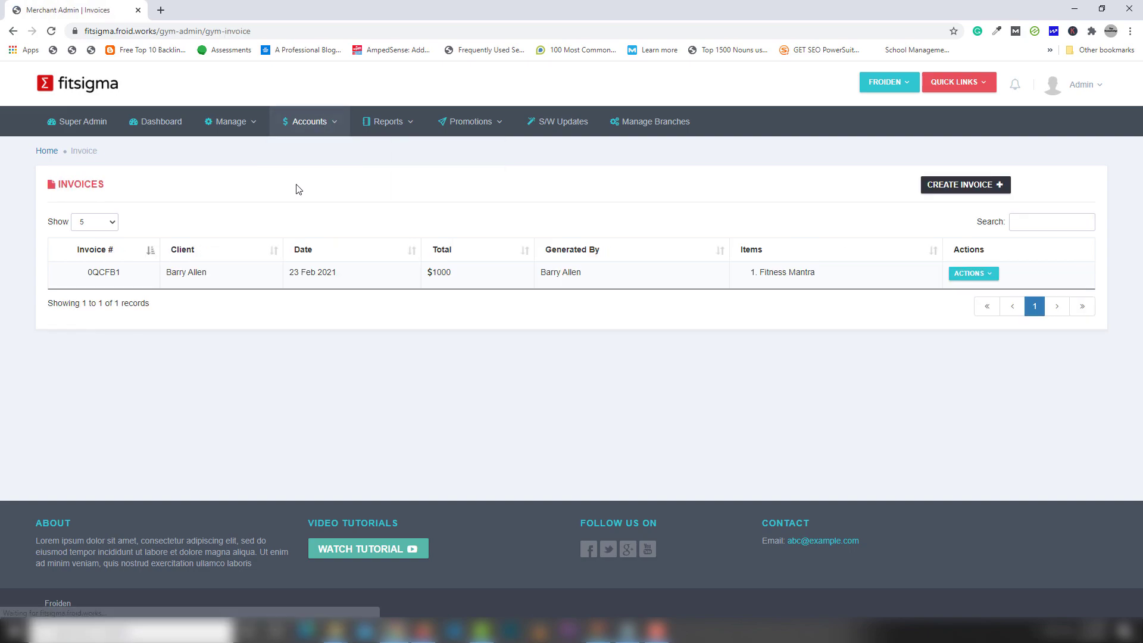
click(962, 184)
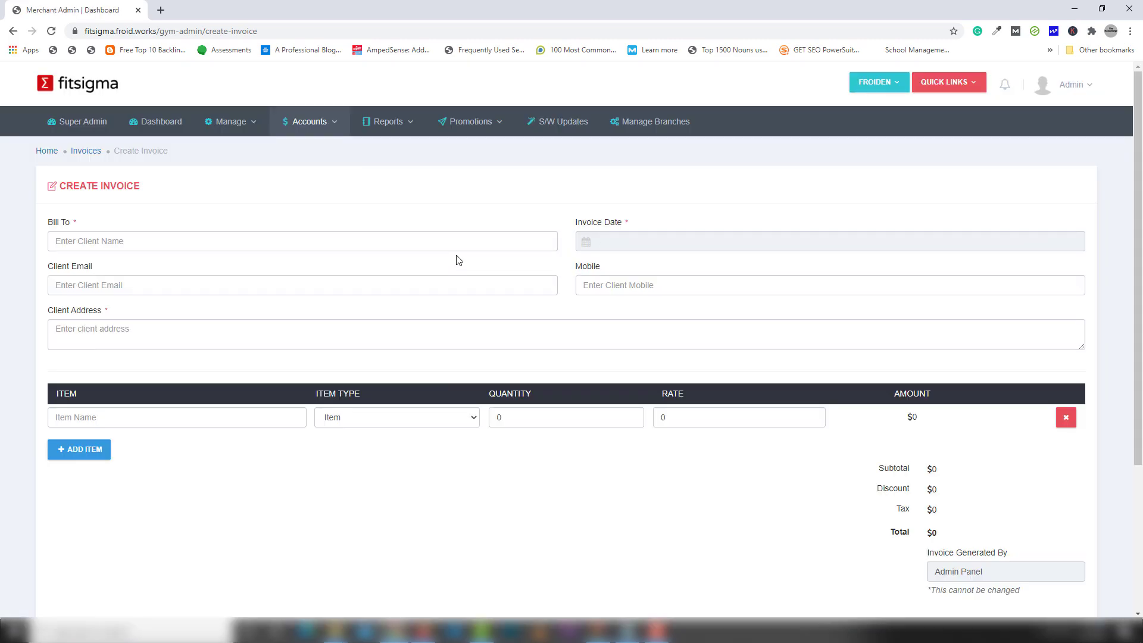
click(306, 238)
click(244, 419)
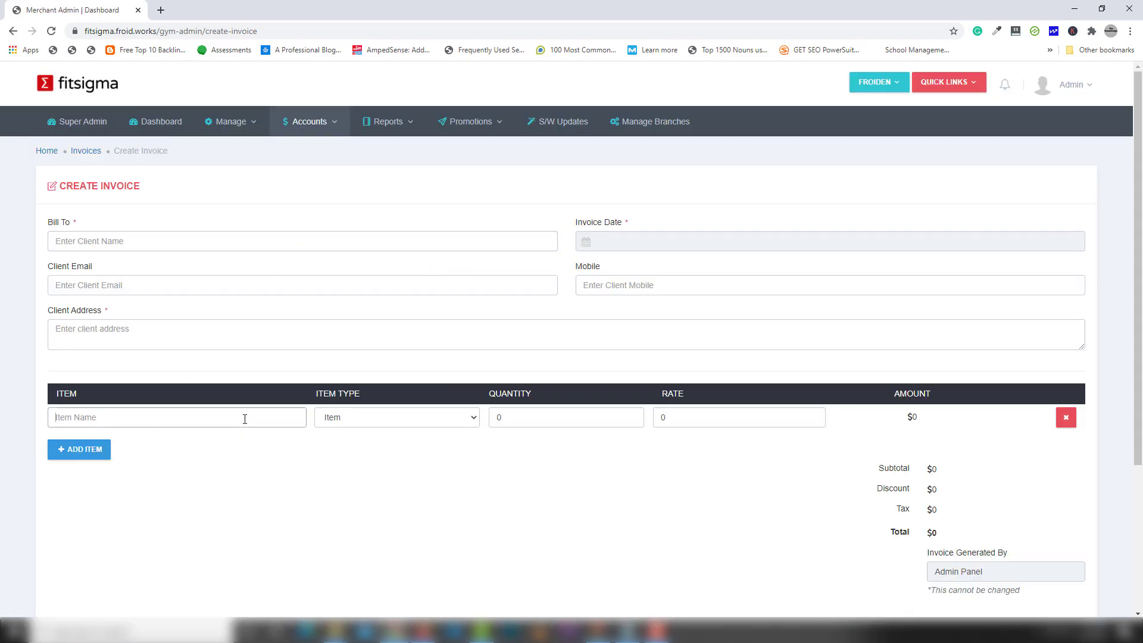
text(demo)
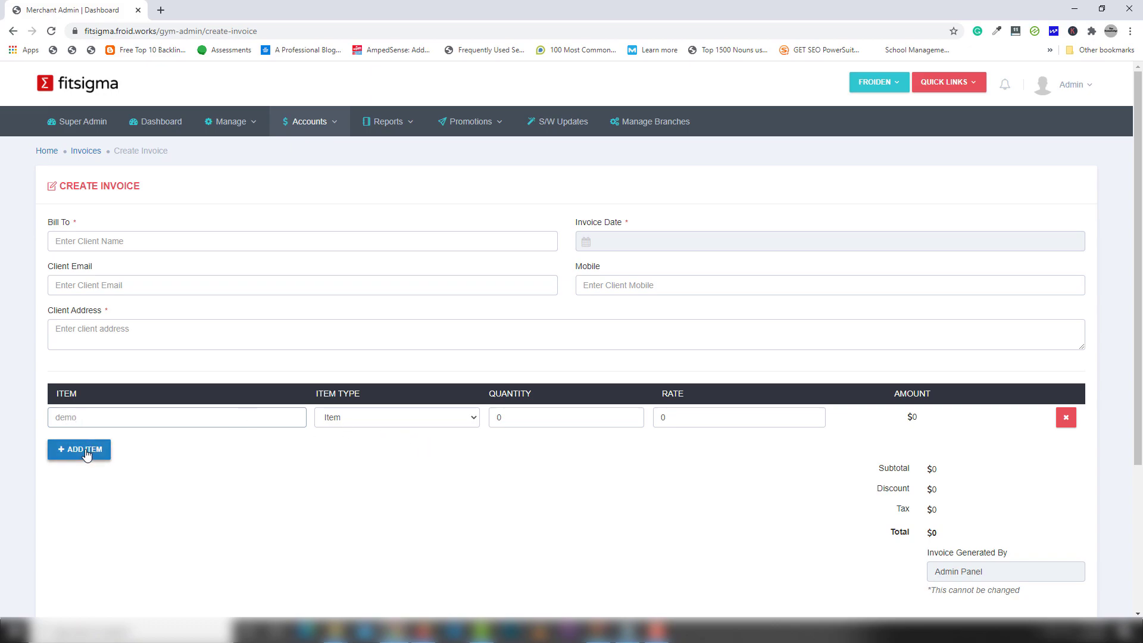
scroll(306, 421, down, 3)
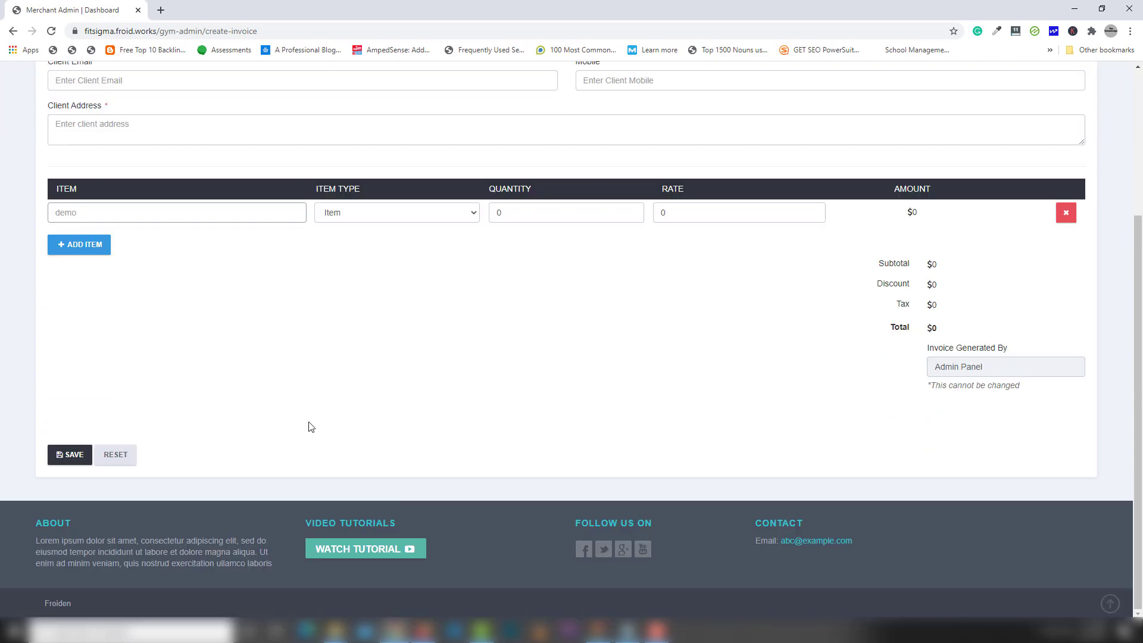
scroll(307, 424, up, 3)
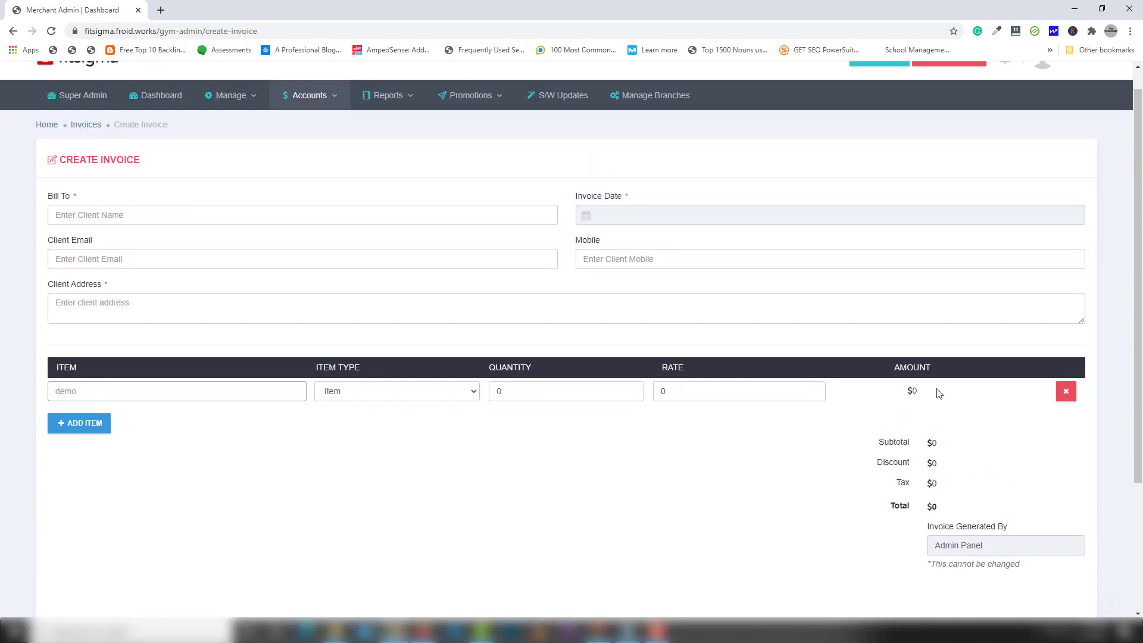
Replace the old item row with a 'demo' Item line, quantity 1, rate 500.
click(1066, 391)
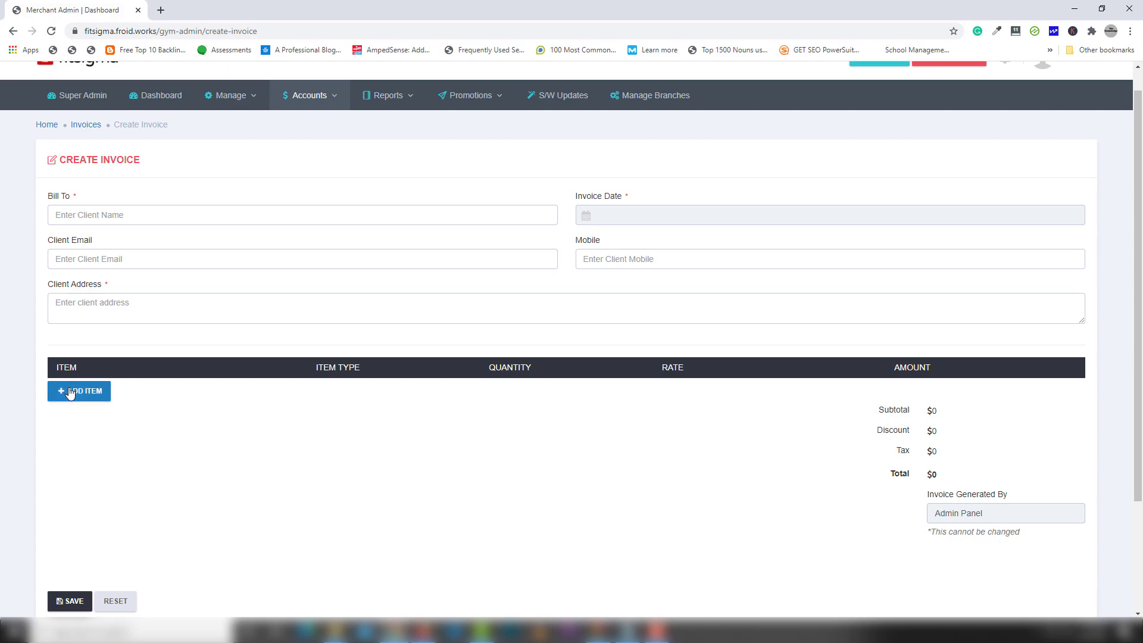
click(70, 391)
text(de)
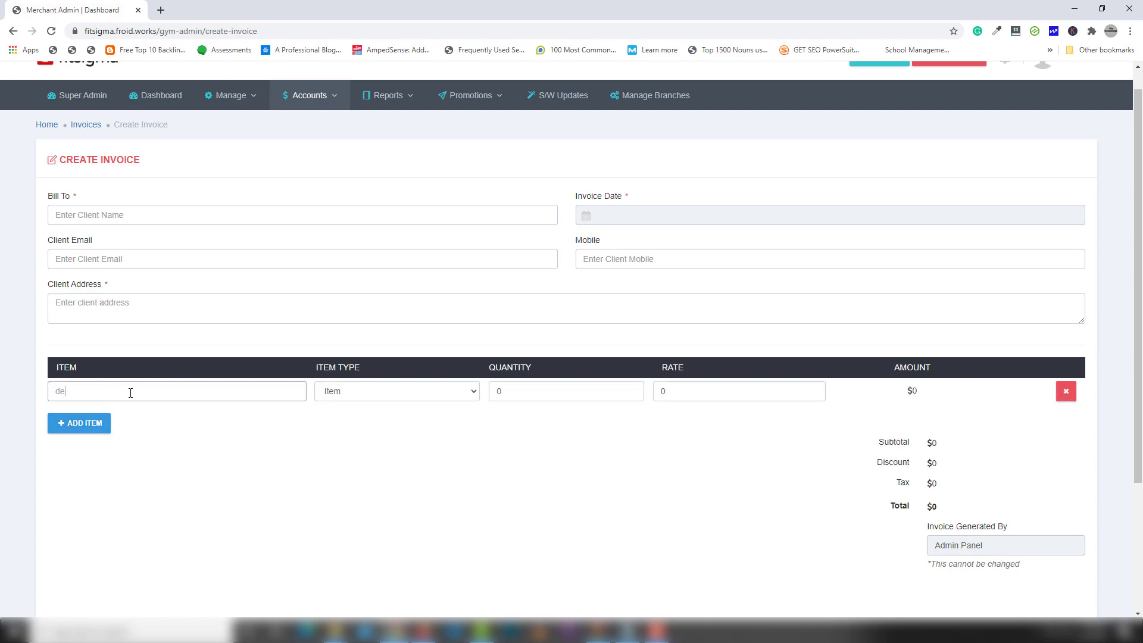
text(mo)
key(Tab)
click(390, 390)
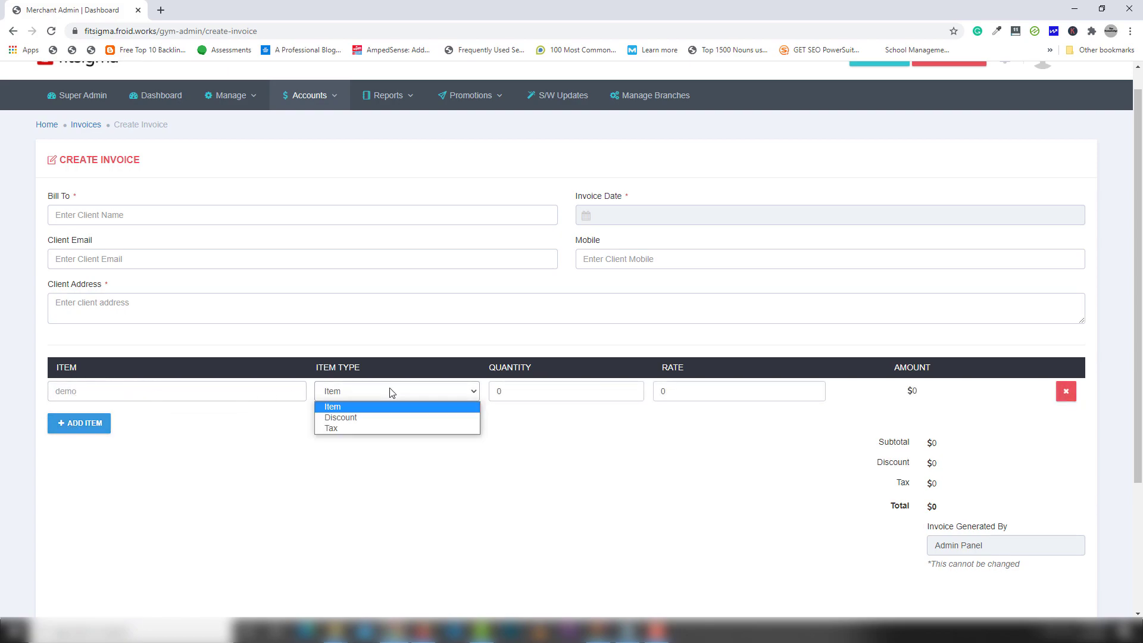
click(381, 401)
click(521, 391)
key(BackSpace)
text(1)
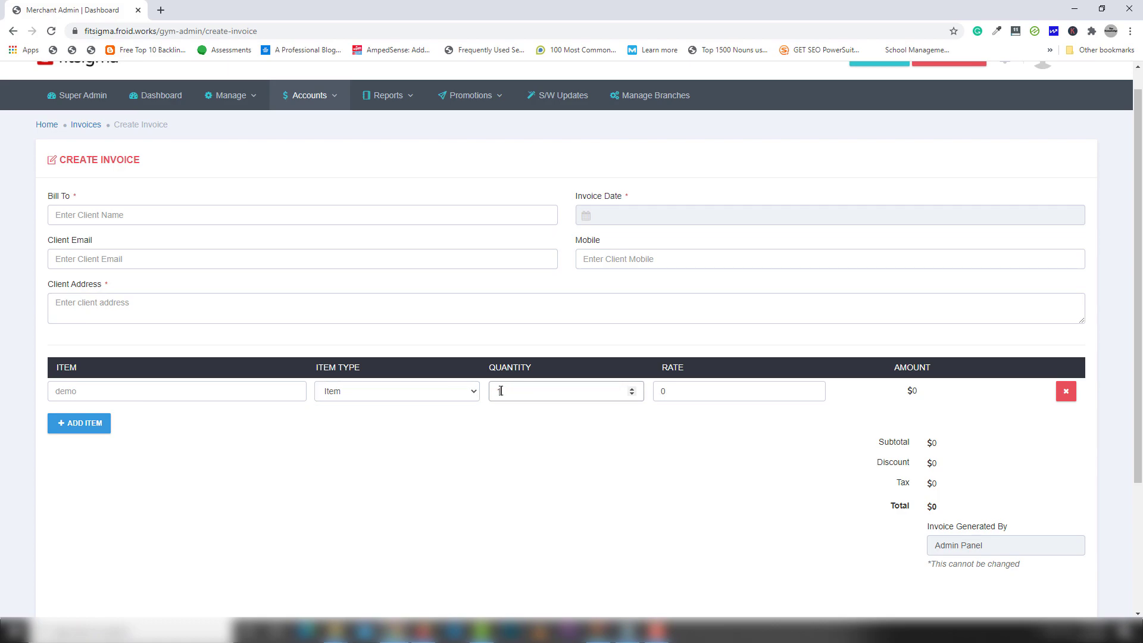
key(Tab)
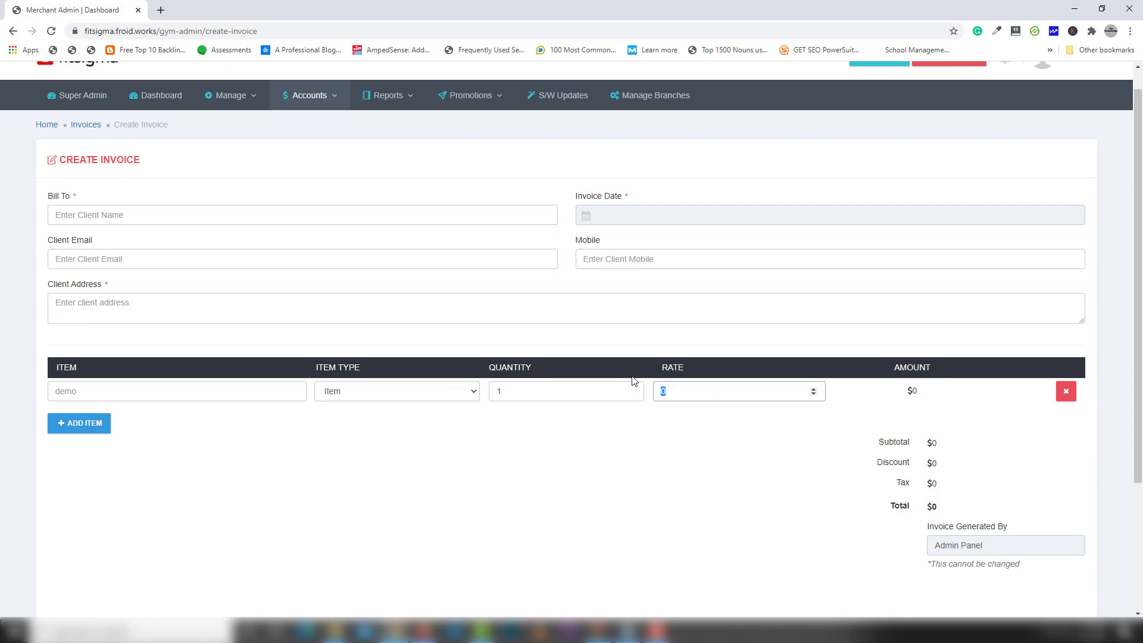
text(500)
click(639, 431)
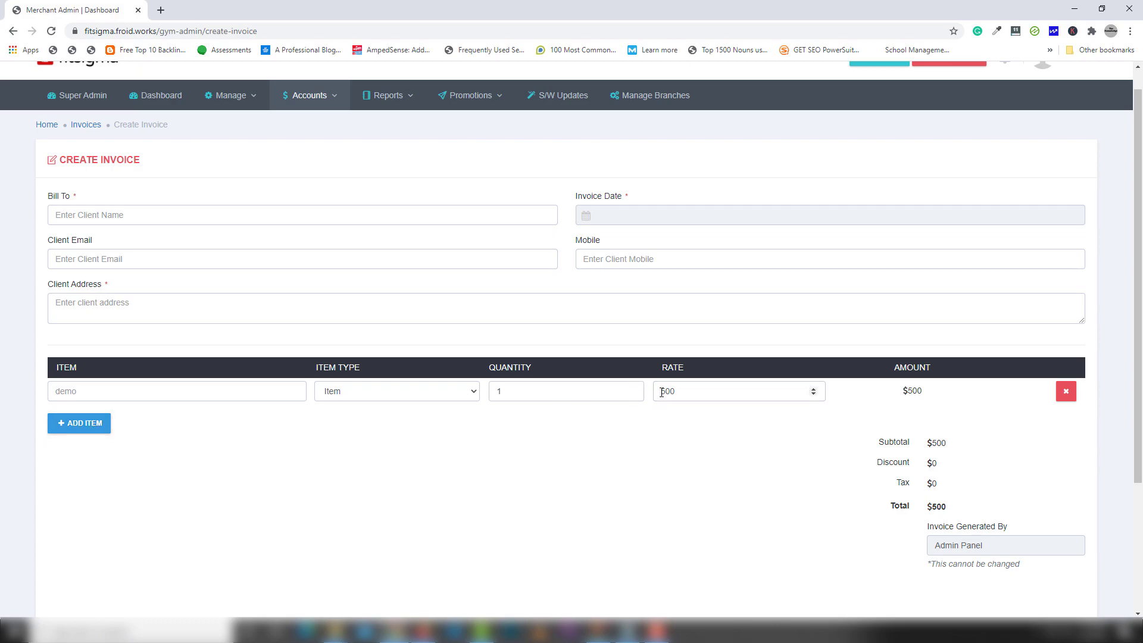
scroll(670, 399, down, 1)
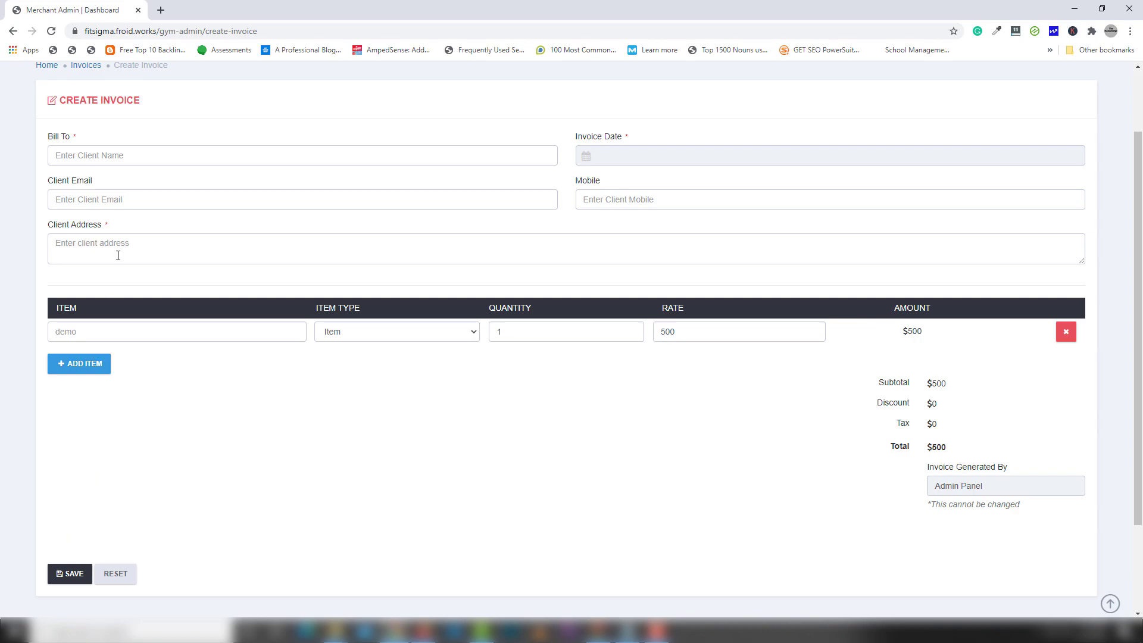
Fill in the Bill To client name and set the invoice date to 02/23/2021.
click(156, 161)
text(John)
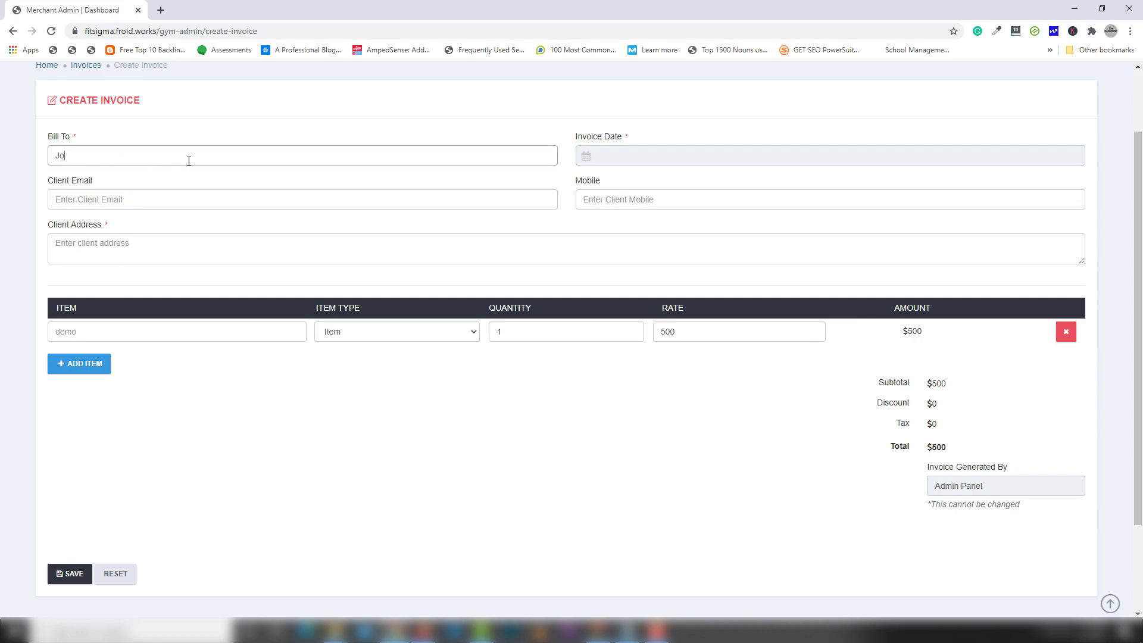
key(Tab)
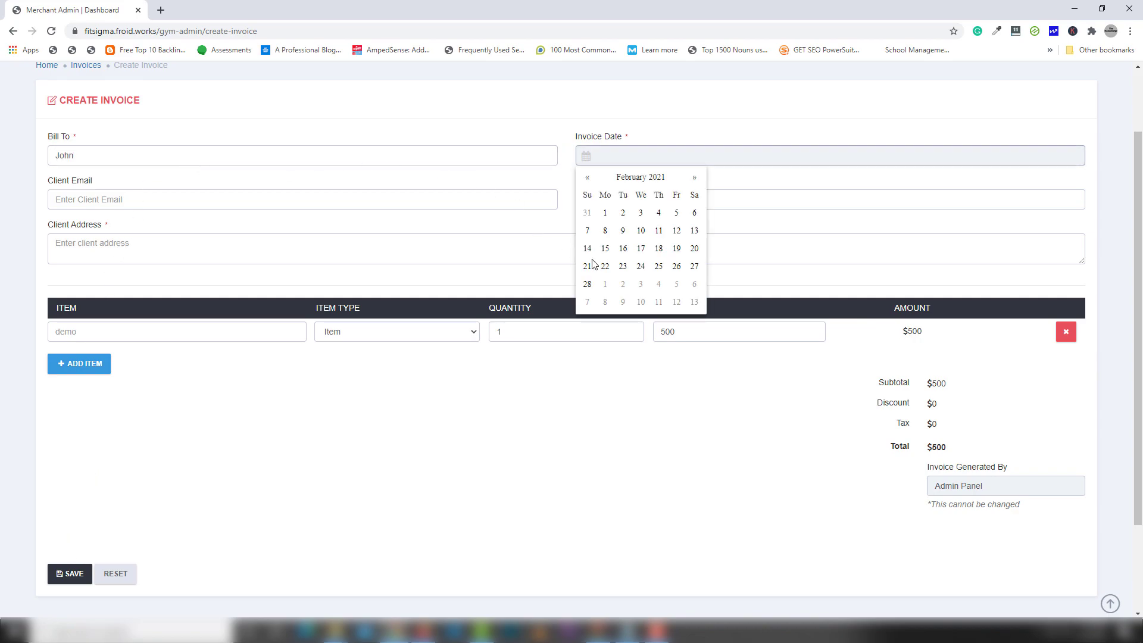
click(623, 266)
Enter the client's e-mail, mobile number and address UK, then save the invoice.
click(260, 198)
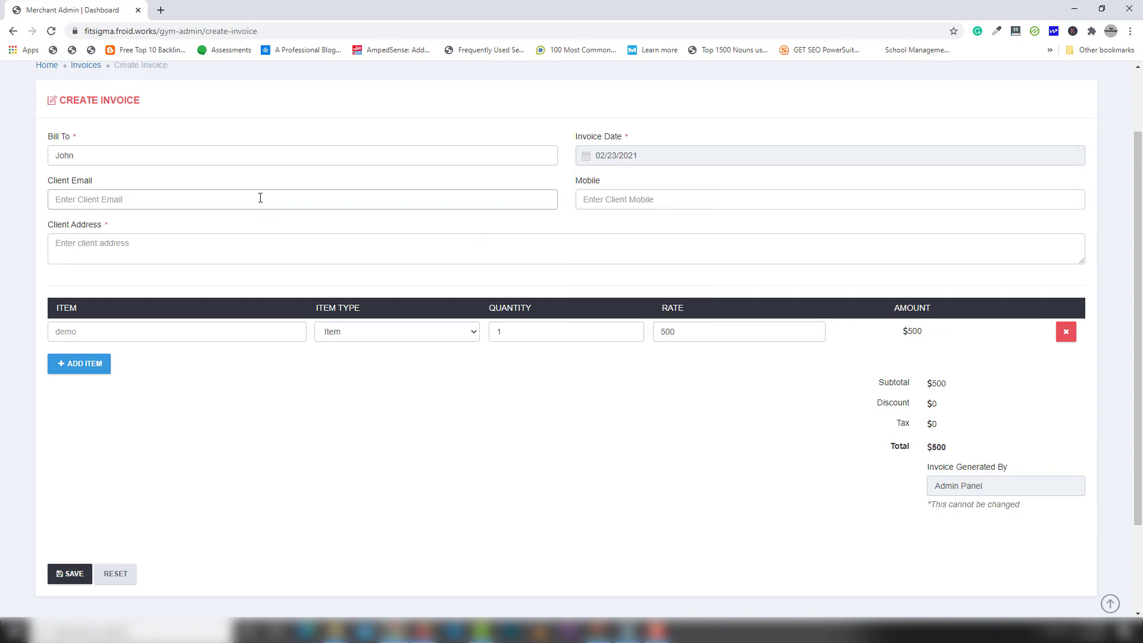
text(abc@gmail.com)
key(Tab)
text(656)
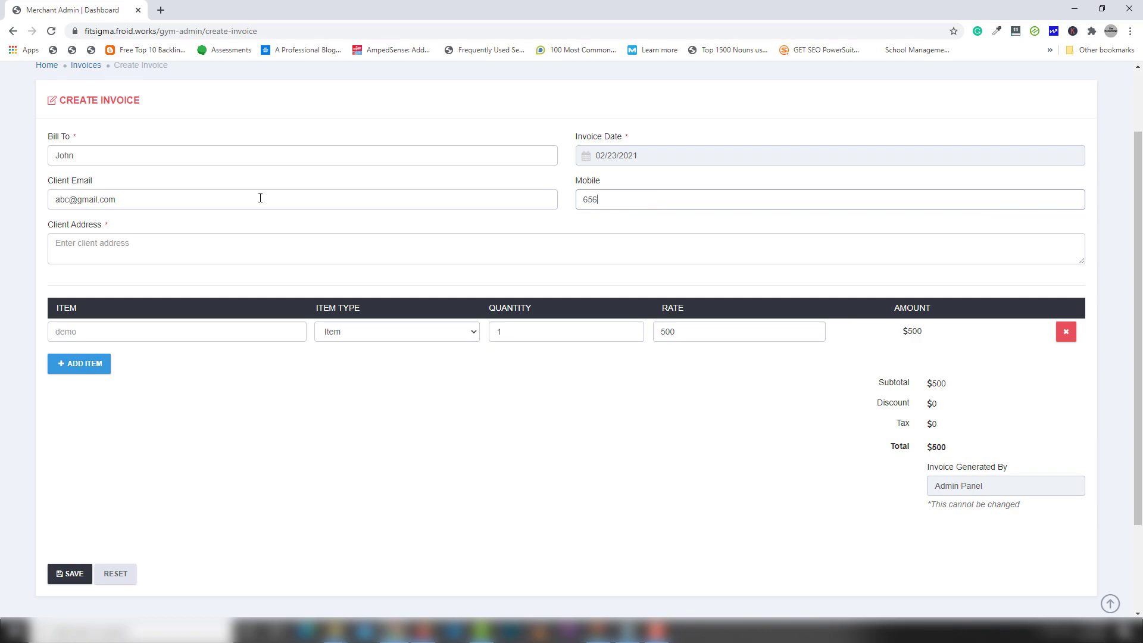
key(Tab)
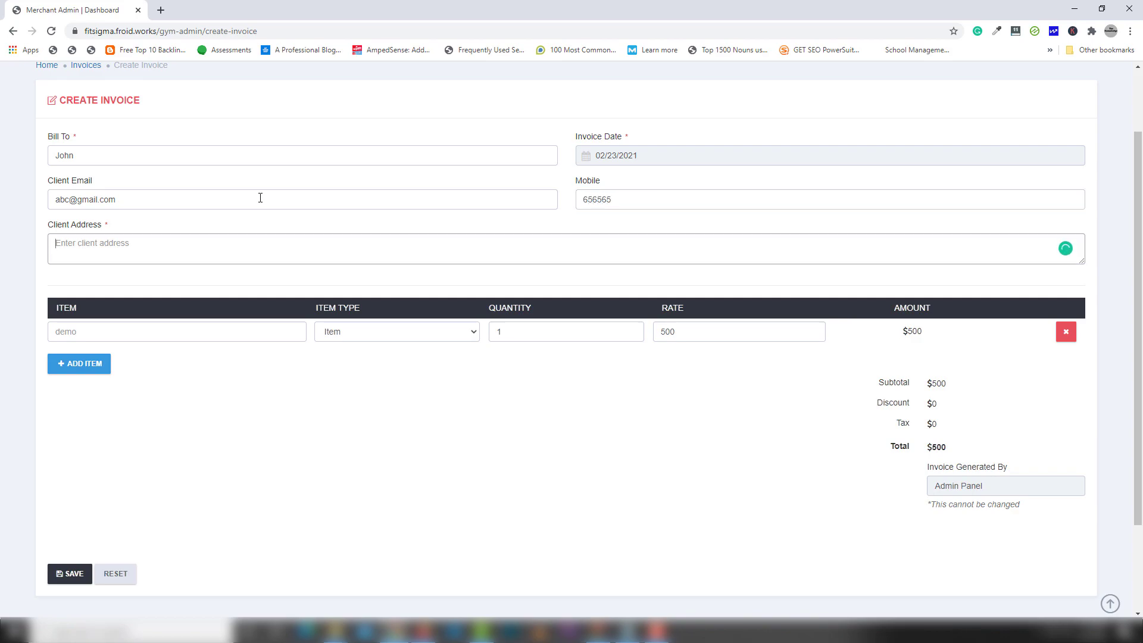
text(UK)
click(70, 573)
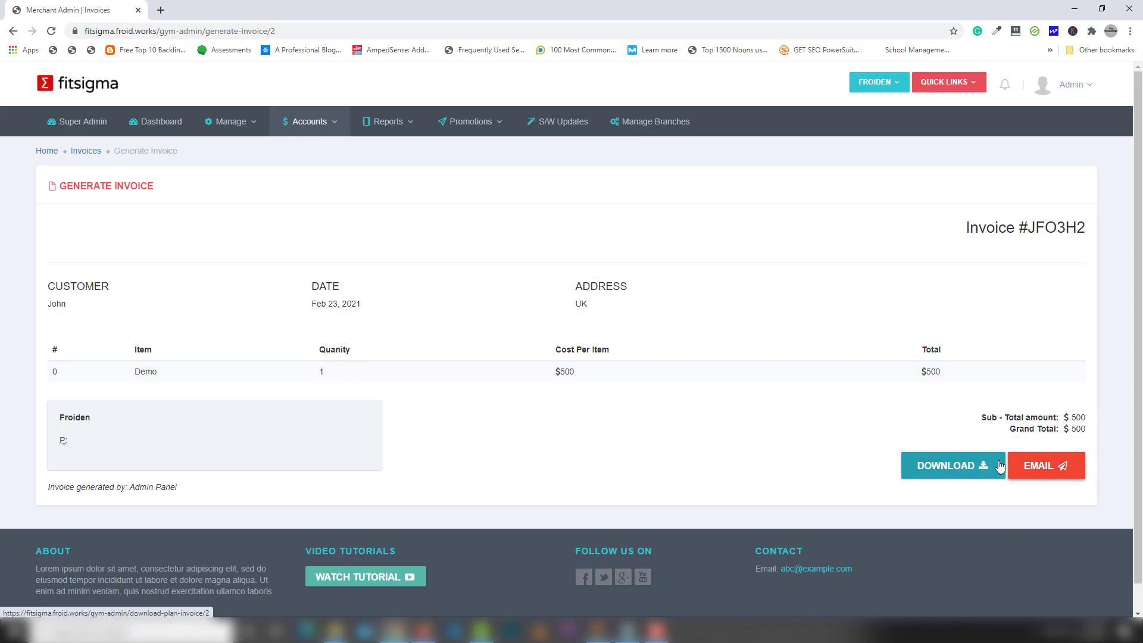
Open Accounts > Invoice and highlight the new $500 invoice row.
click(323, 121)
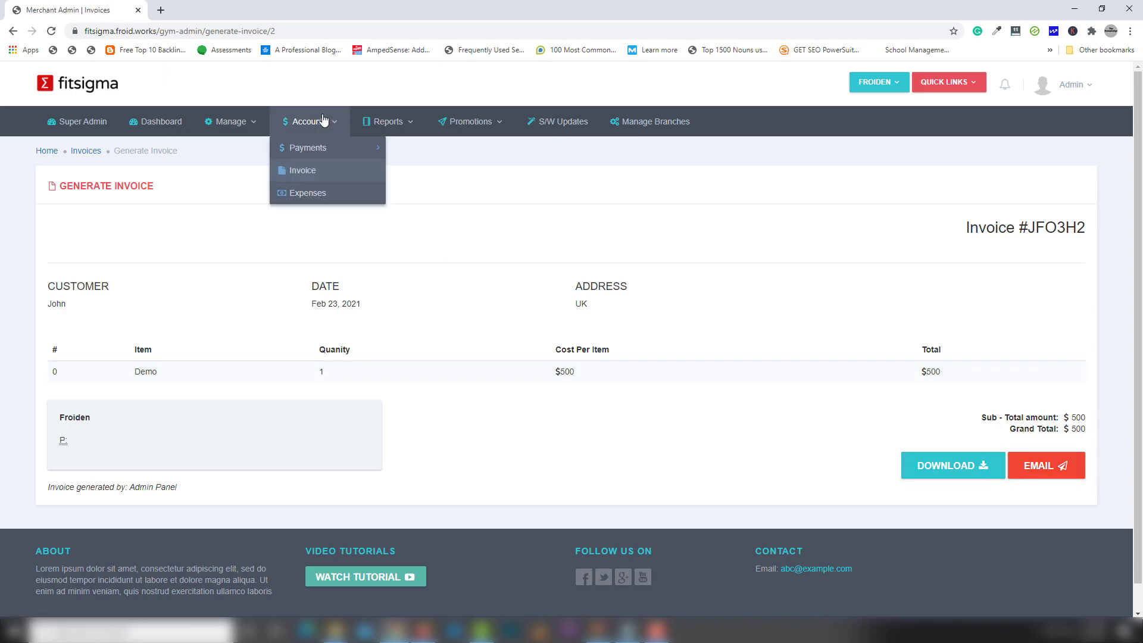
click(307, 172)
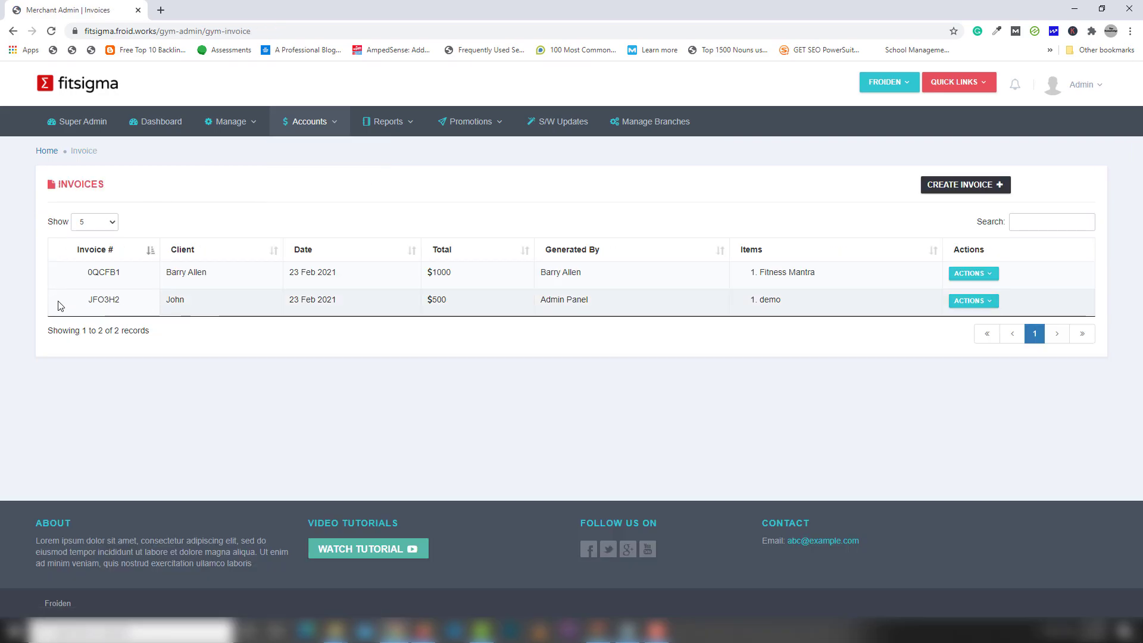
drag(58, 305, 797, 301)
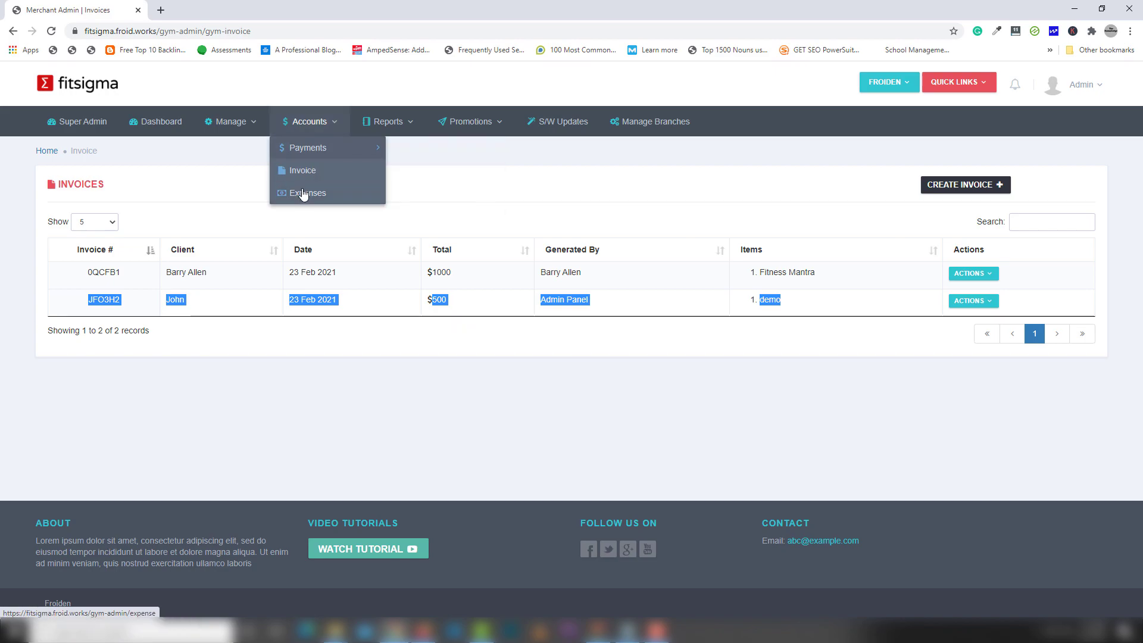
mouse_move(389, 126)
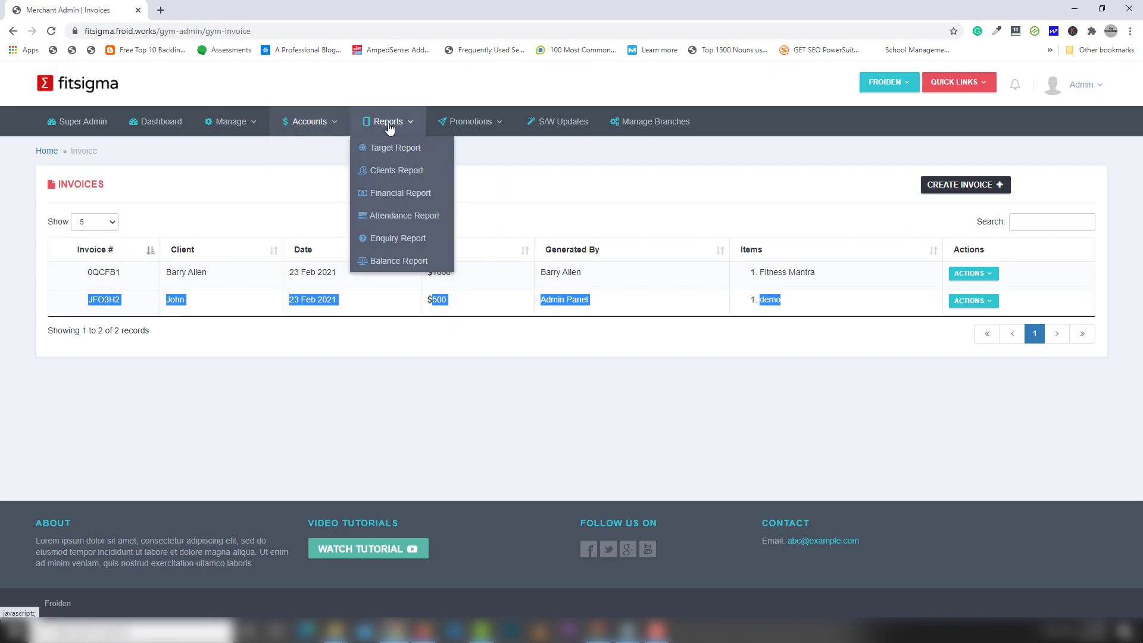
Open the Target Report, find the target list empty, and submit it.
click(394, 148)
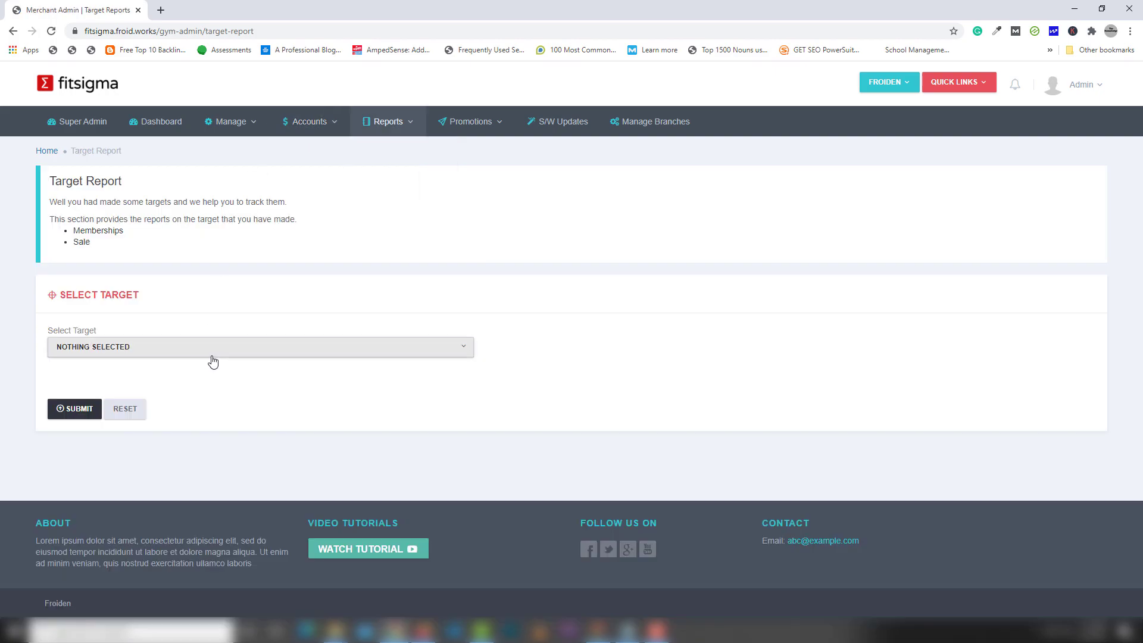
click(213, 349)
click(213, 348)
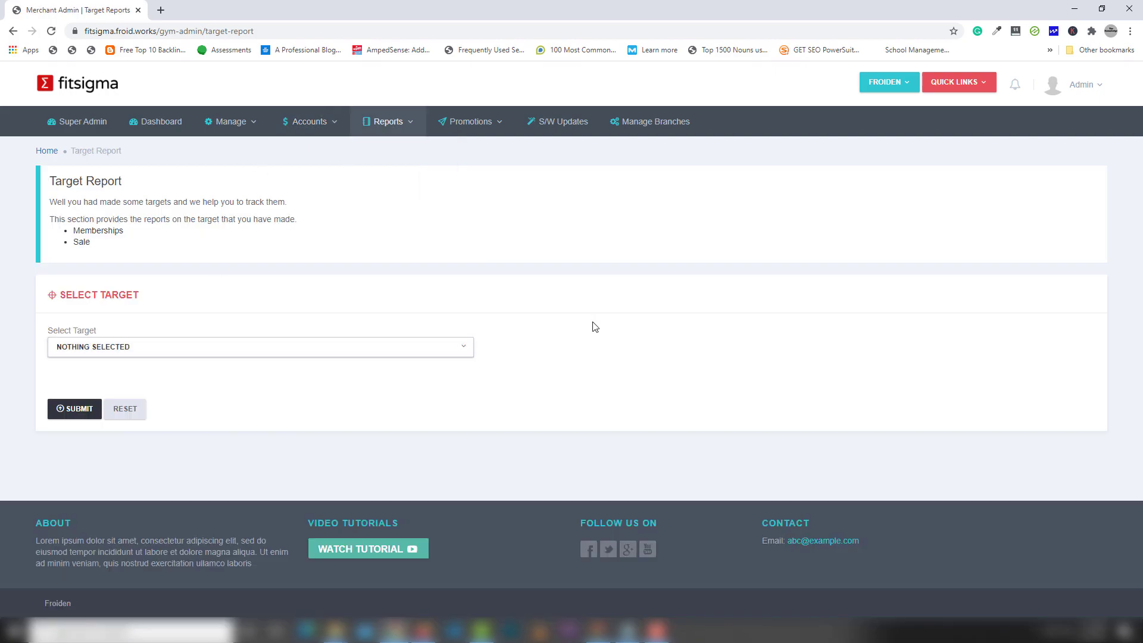
click(107, 348)
click(110, 293)
click(143, 347)
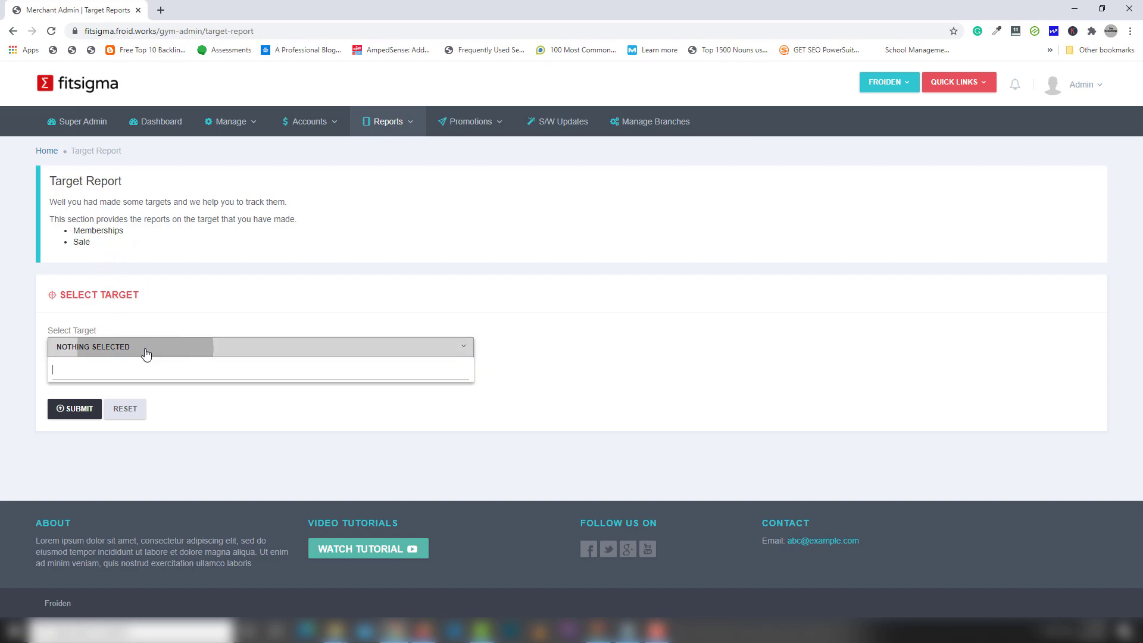
click(60, 407)
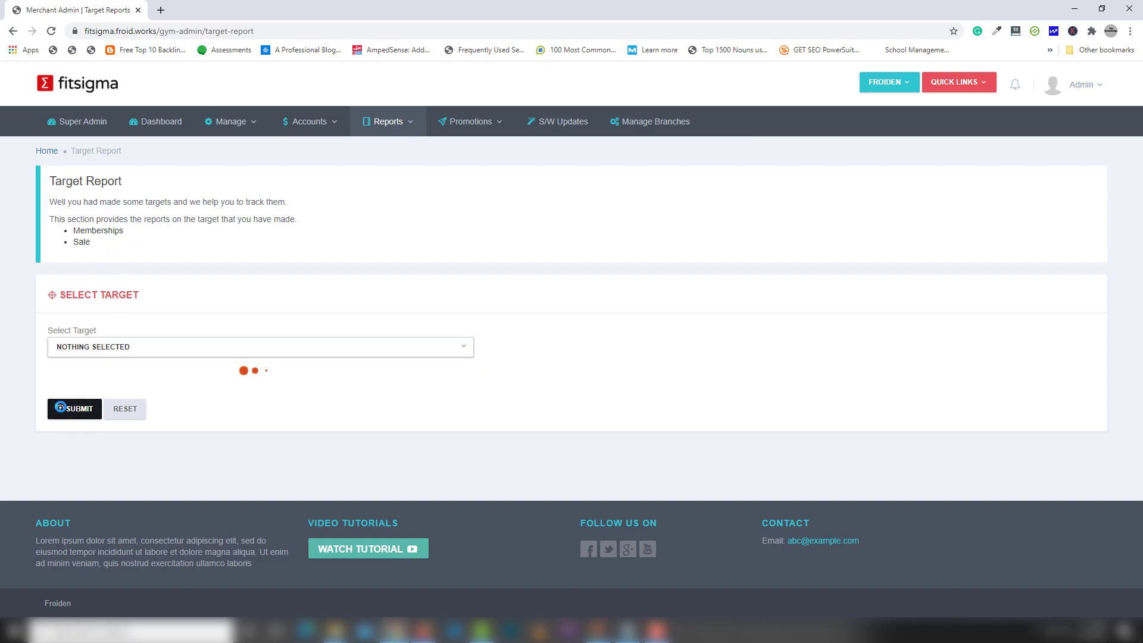
Search targets for 'f' and 'jo' with no results, reset the form, then open Clients Report.
click(258, 347)
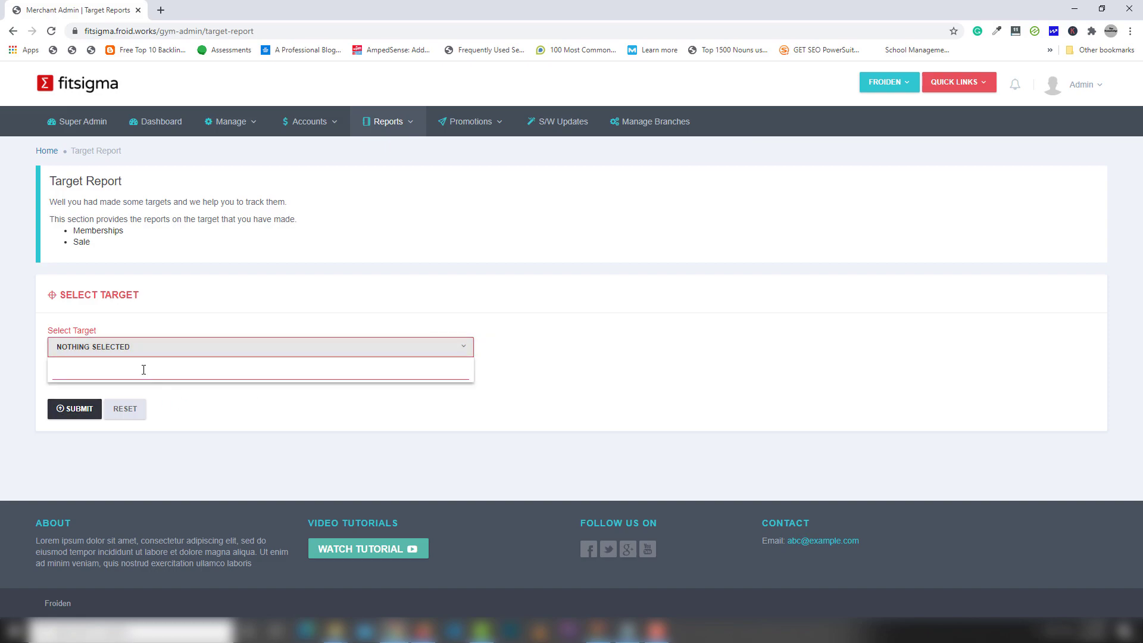
text(fitness)
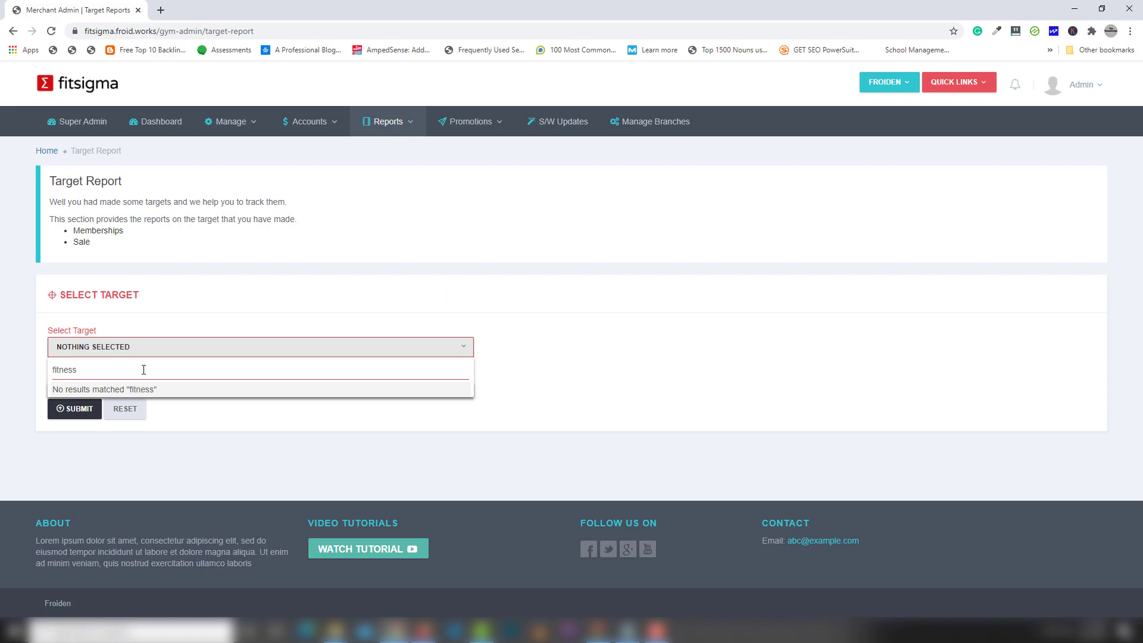
key(ctrl+a)
key(BackSpace)
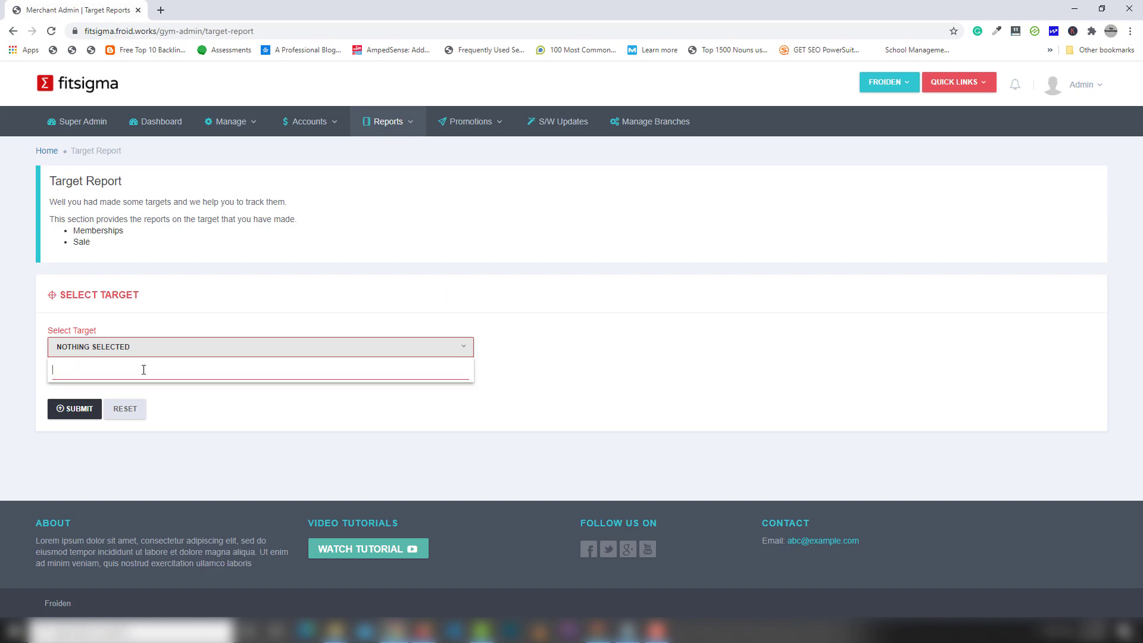
text(john)
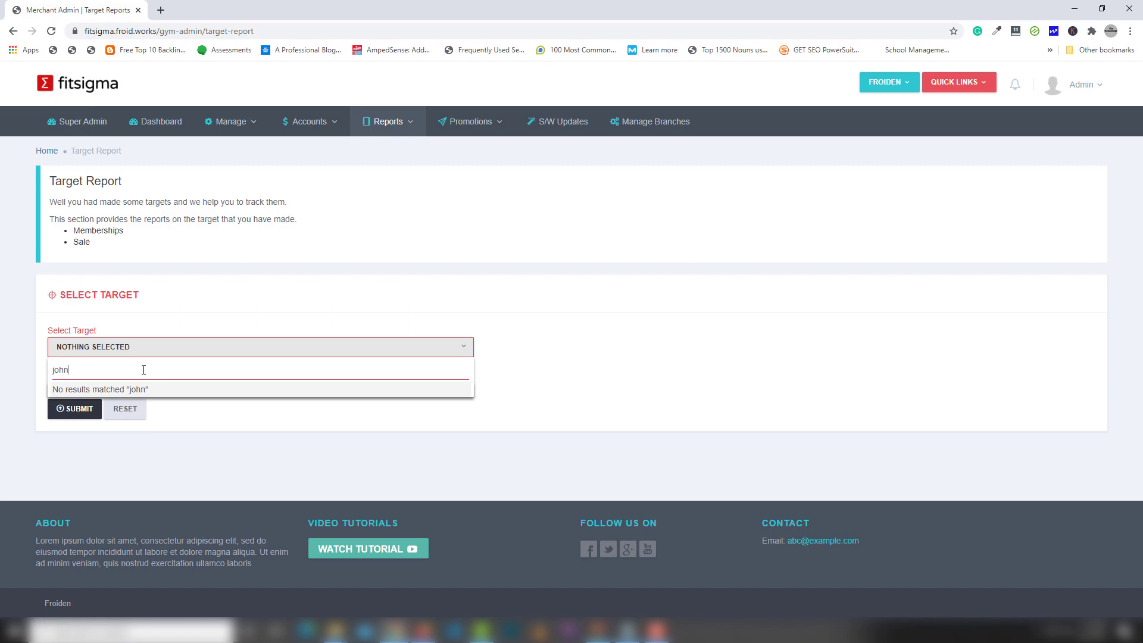
key(ctrl+a)
key(BackSpace)
click(140, 405)
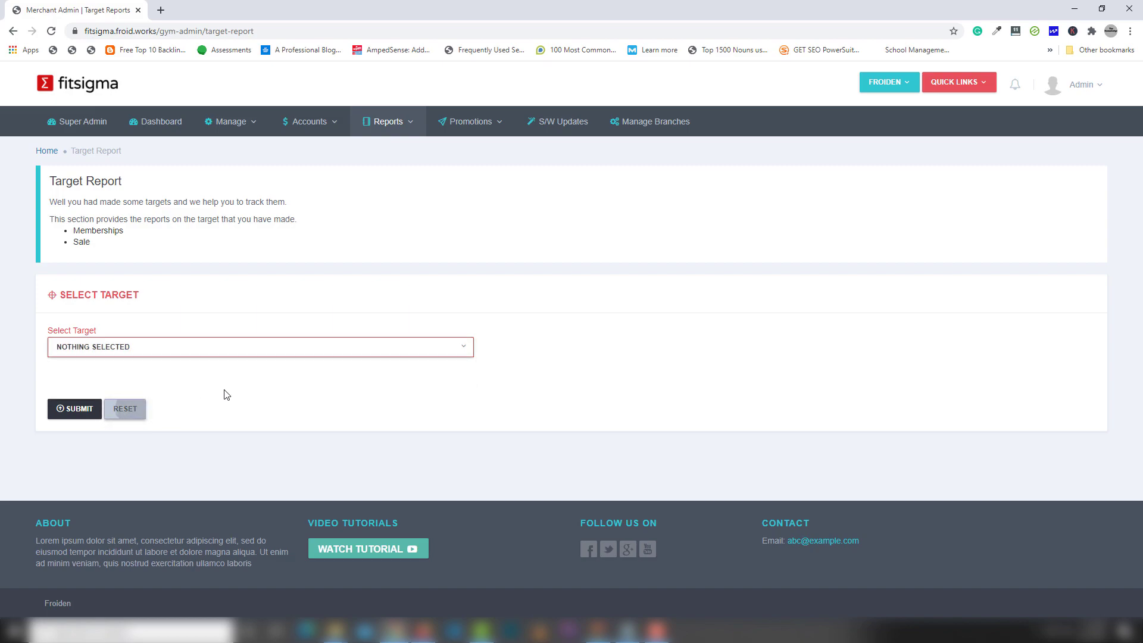
mouse_move(383, 130)
click(402, 171)
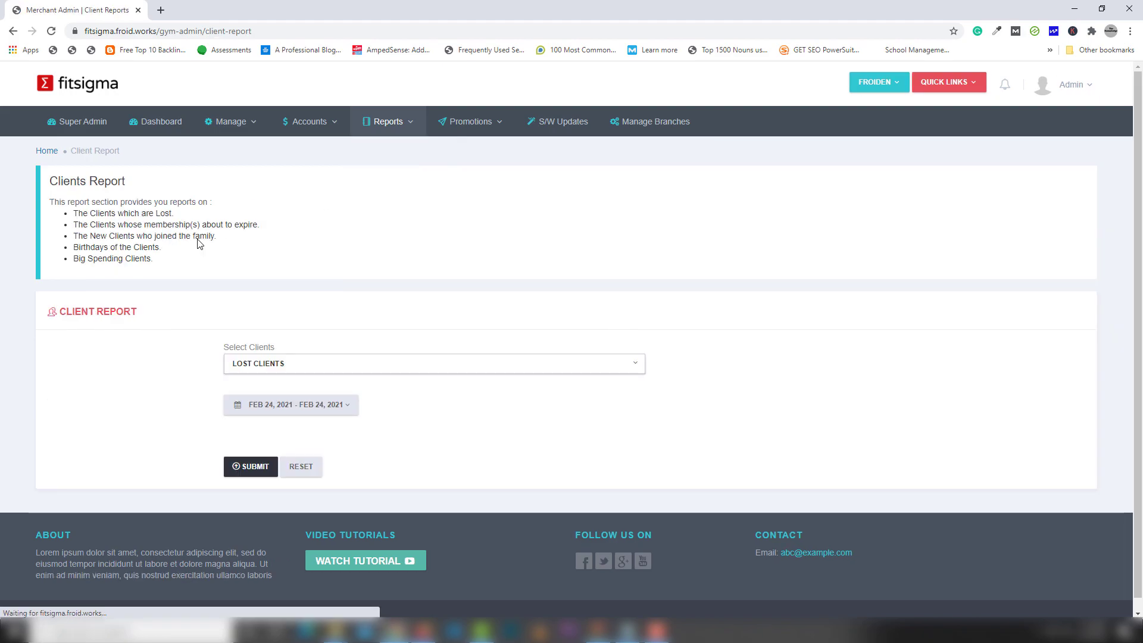
Run the New Clients report for the Last 30 Days range, returning 0.
click(345, 371)
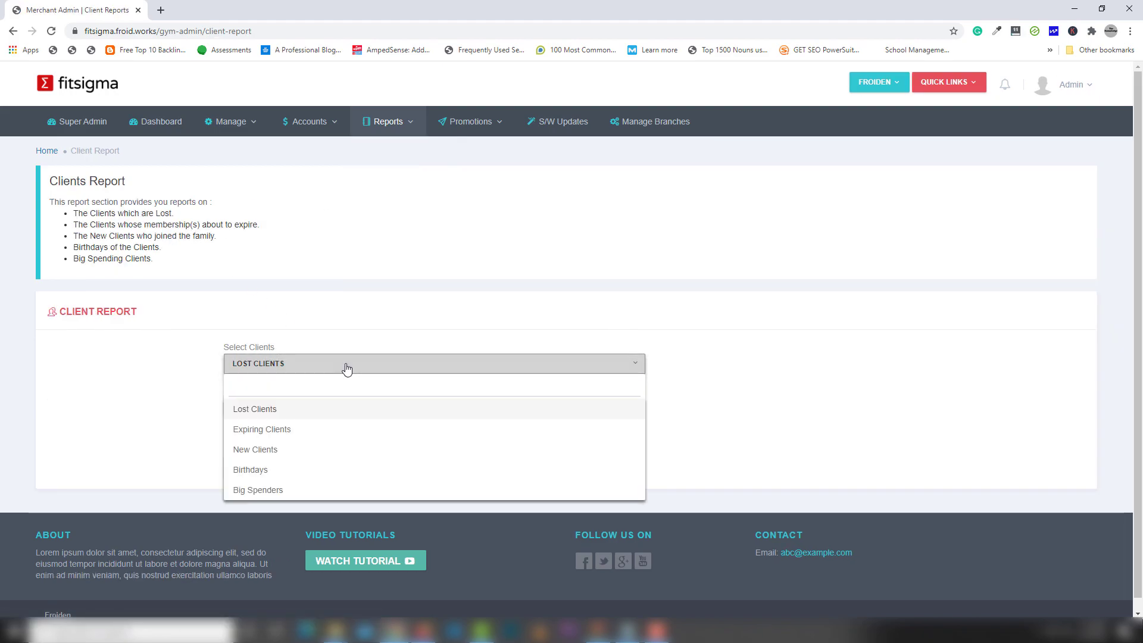
click(319, 451)
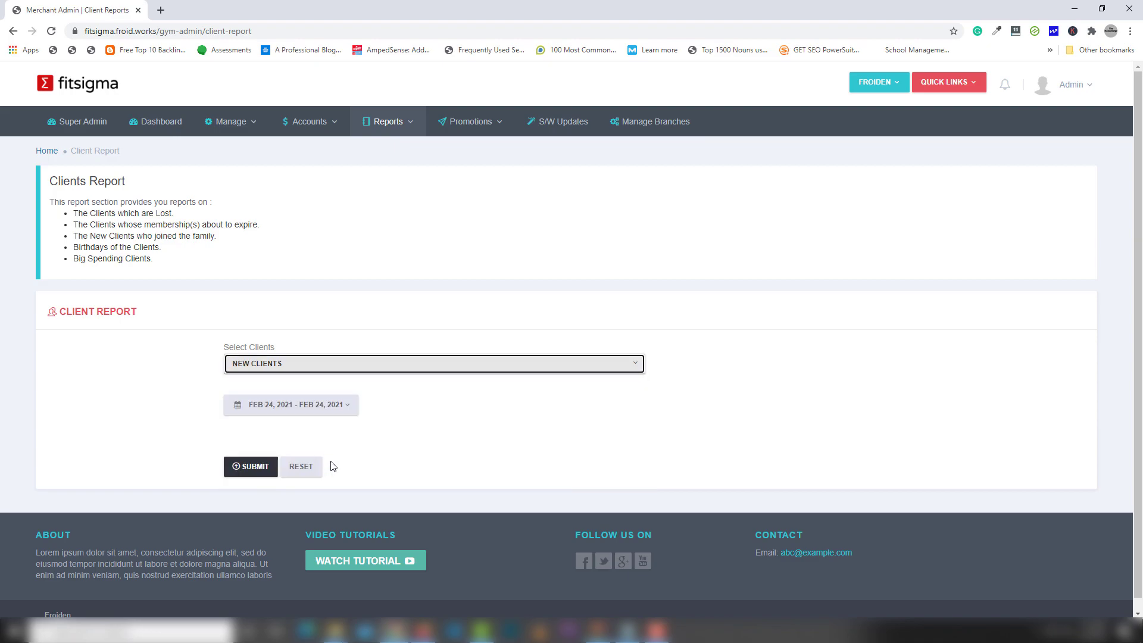
click(244, 467)
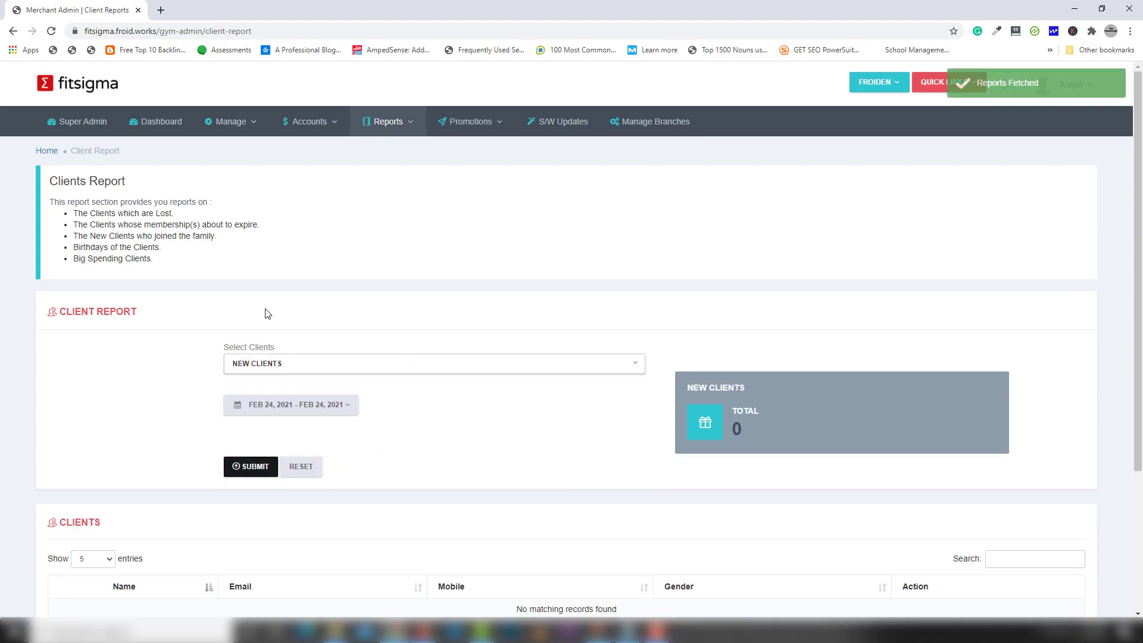
scroll(270, 311, down, 3)
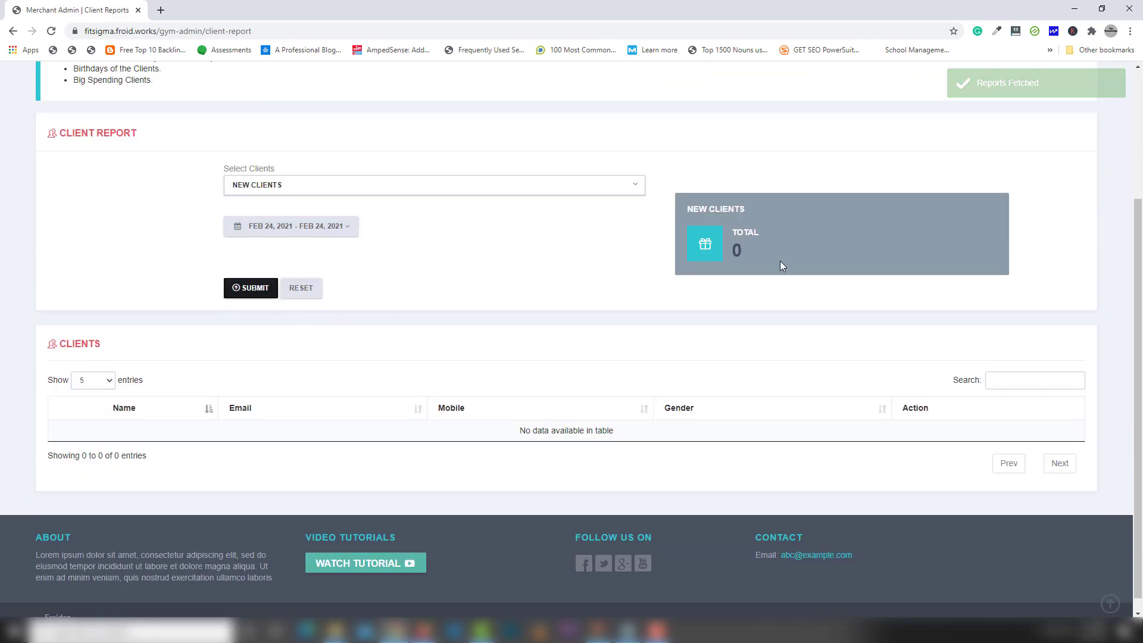
click(301, 228)
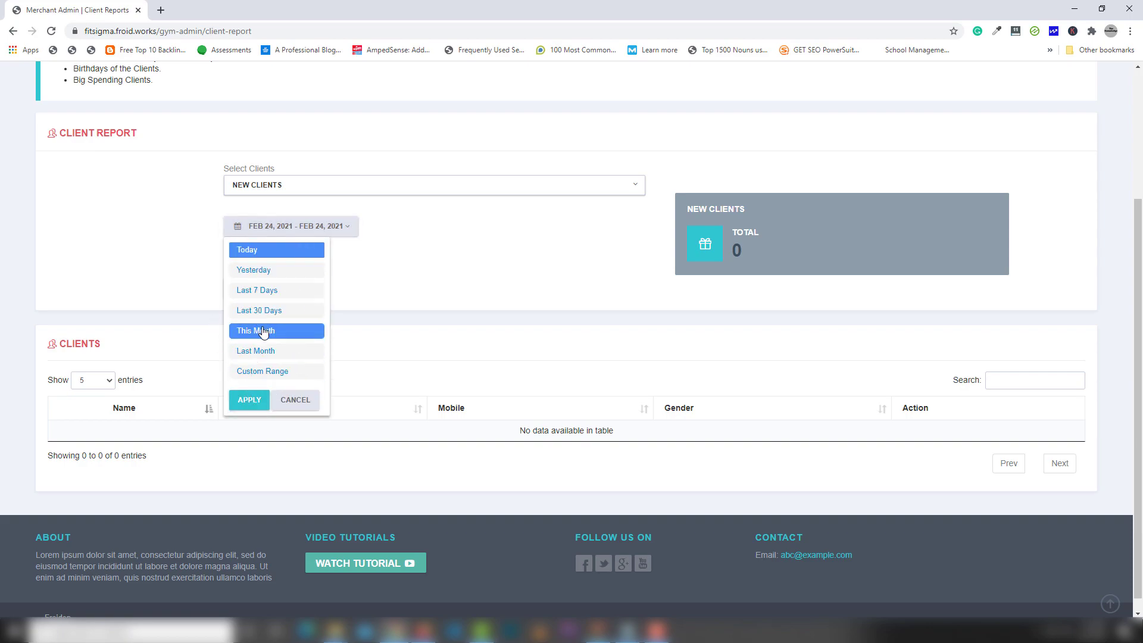
click(309, 310)
click(254, 290)
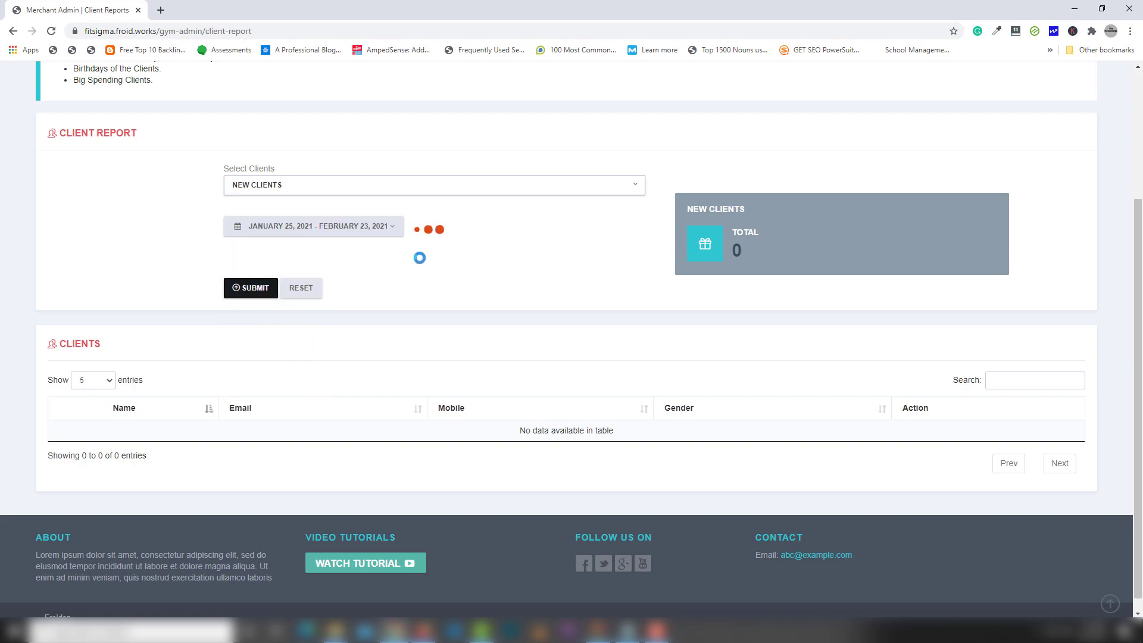
Keep New Clients selected and go to Reports > Financial Report.
scroll(446, 288, up, 2)
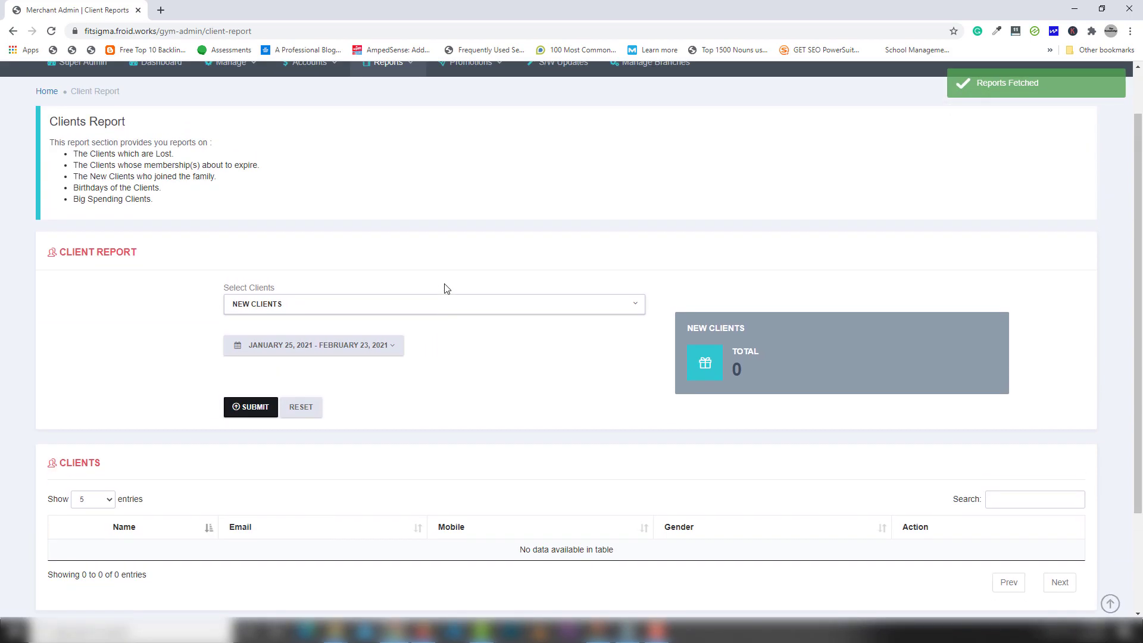
click(399, 307)
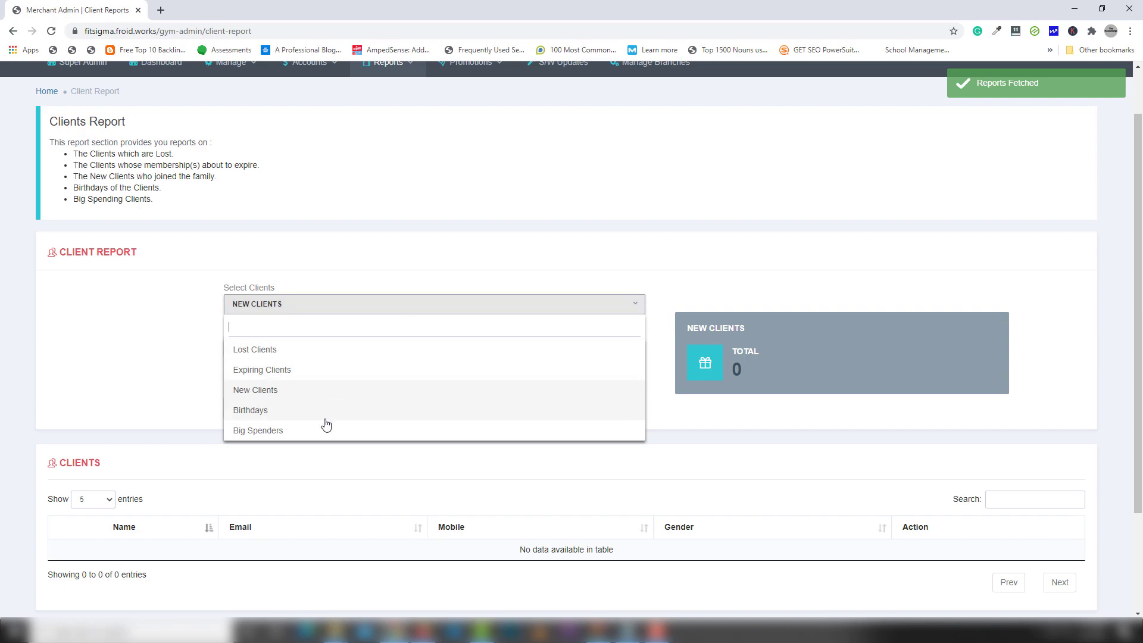
click(347, 262)
scroll(339, 263, up, 1)
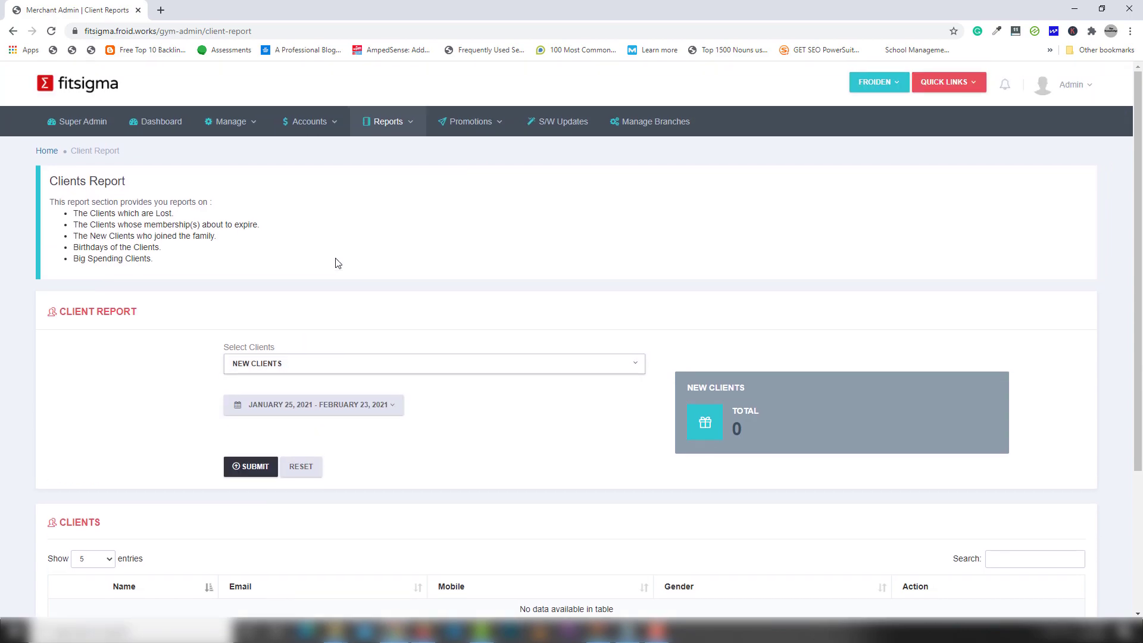
click(396, 123)
click(401, 194)
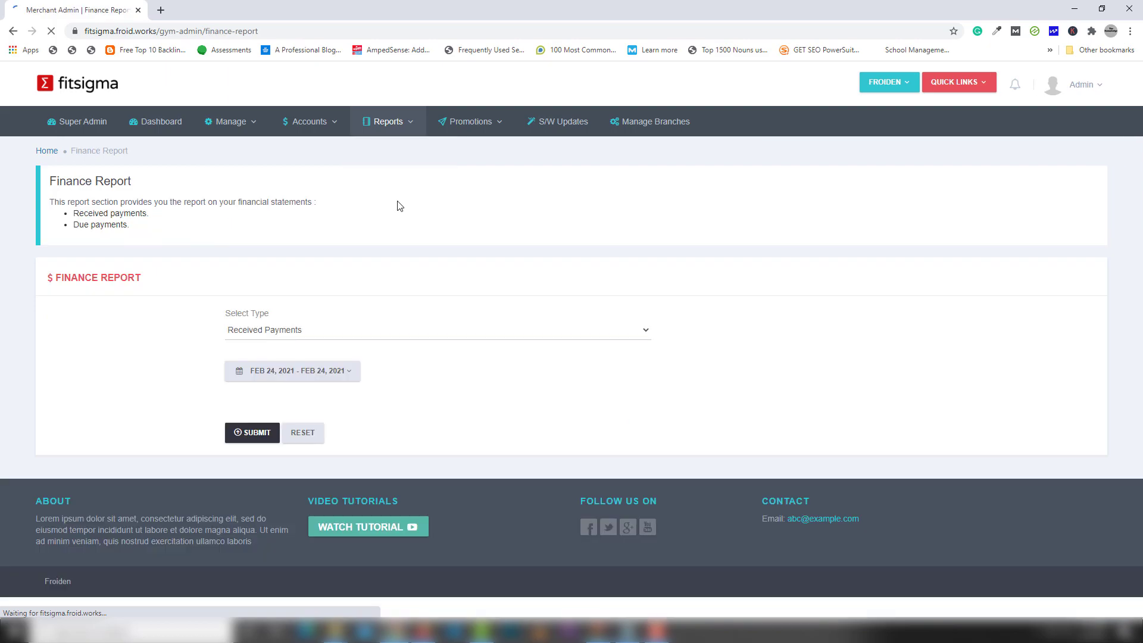
Keep Received Payments and set the finance report range to Last 30 Days.
click(340, 330)
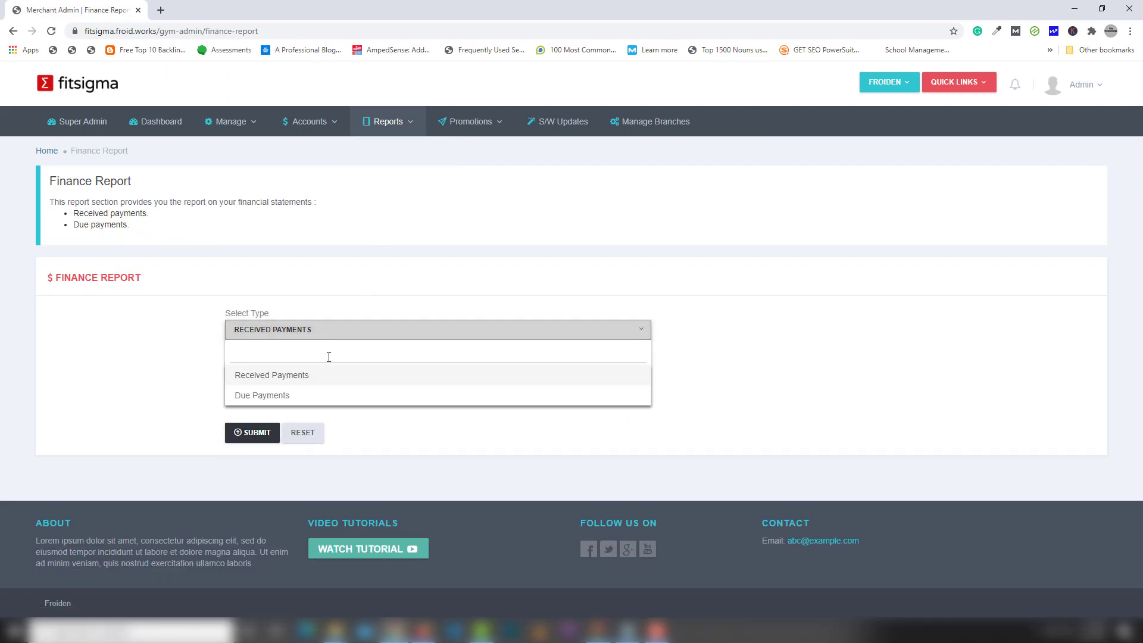
click(280, 376)
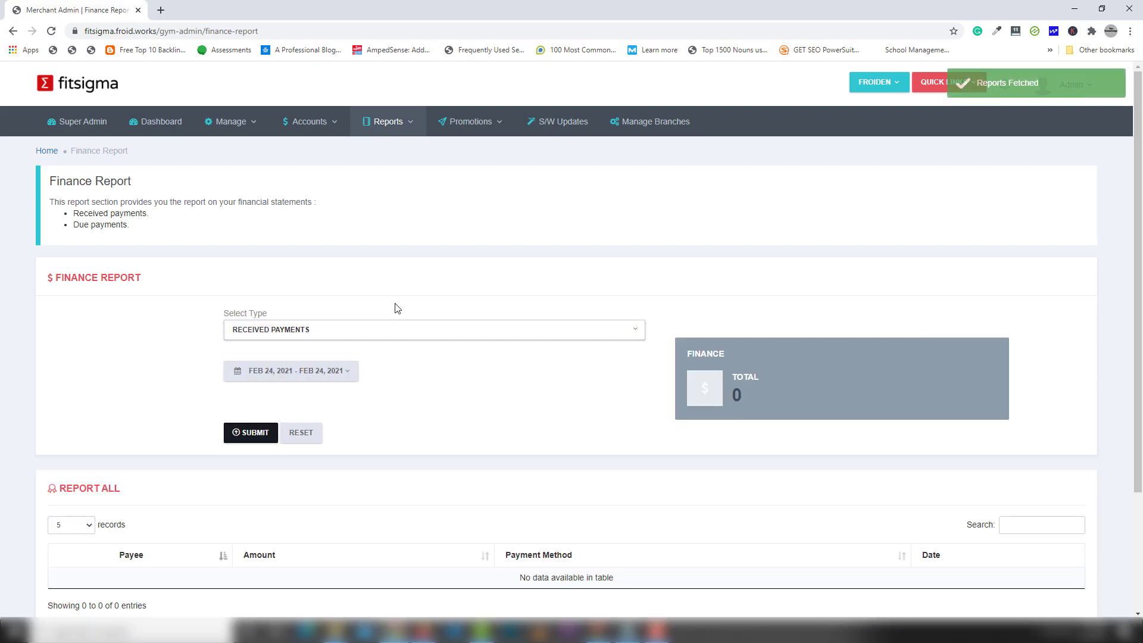
scroll(397, 308, down, 2)
scroll(397, 308, up, 1)
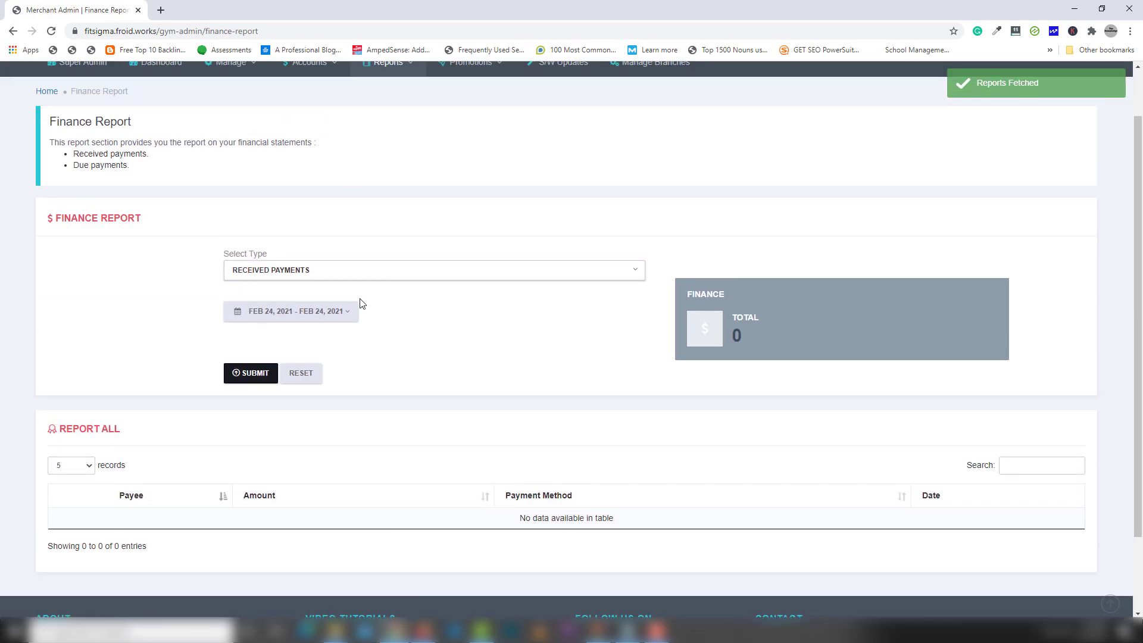
click(333, 312)
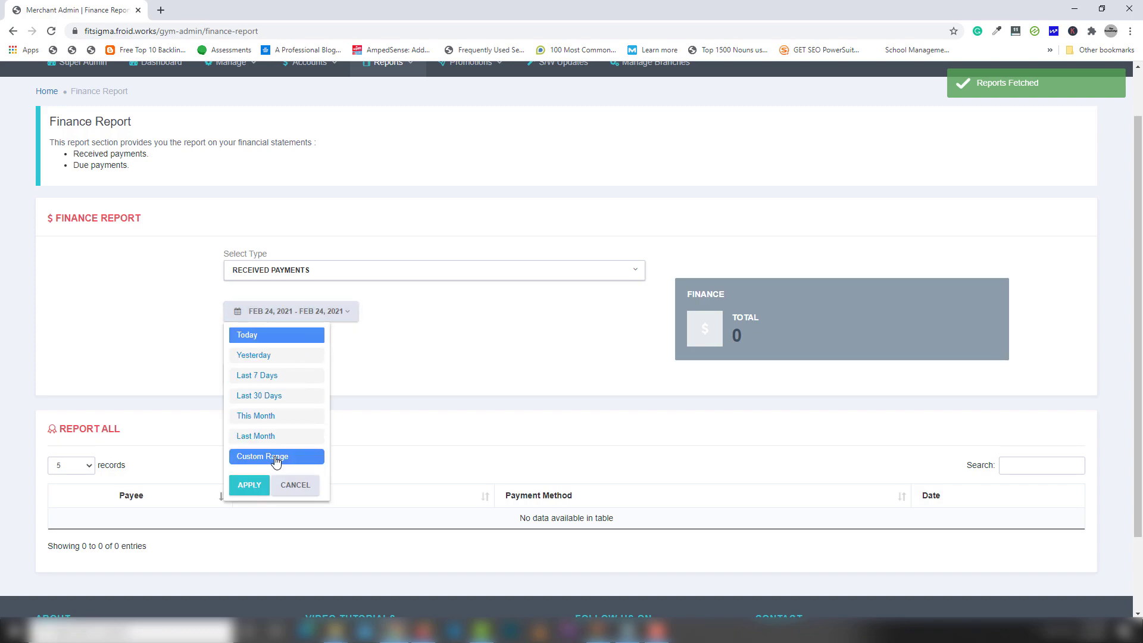
click(309, 396)
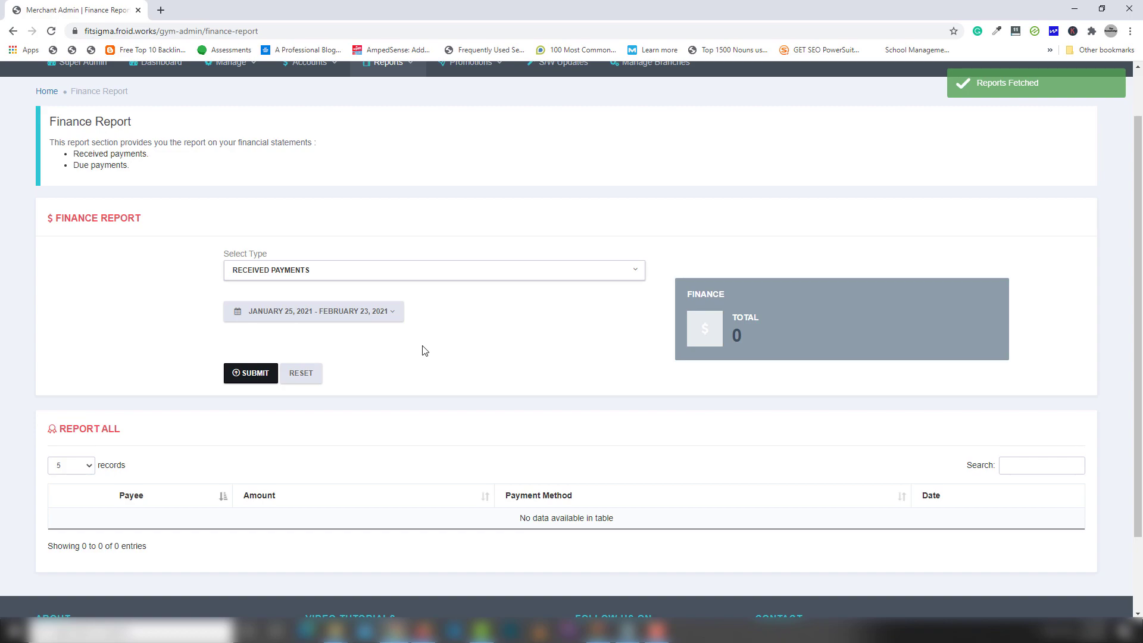
Switch the report type to Due Payments and run it, showing no debtors.
click(362, 273)
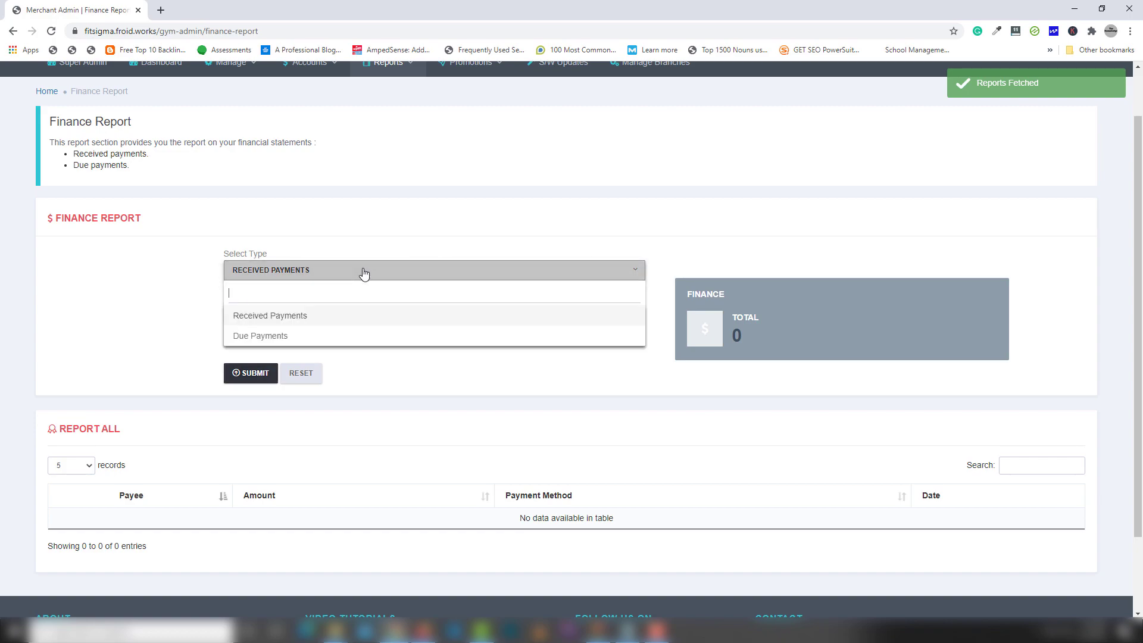
click(290, 337)
click(254, 374)
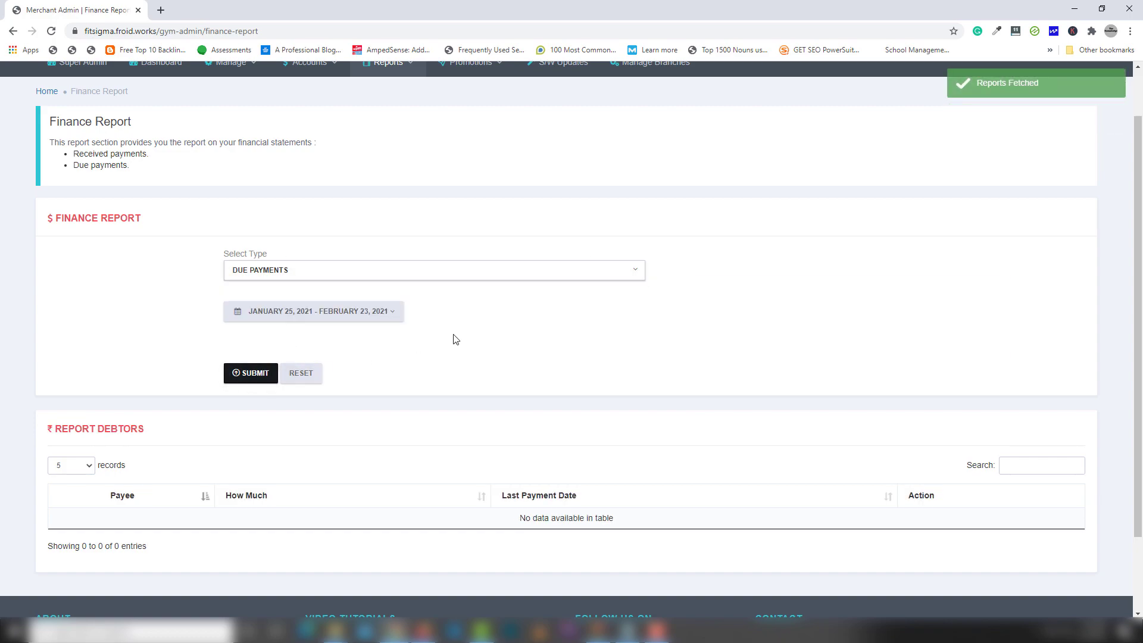
scroll(455, 340, up, 1)
click(382, 126)
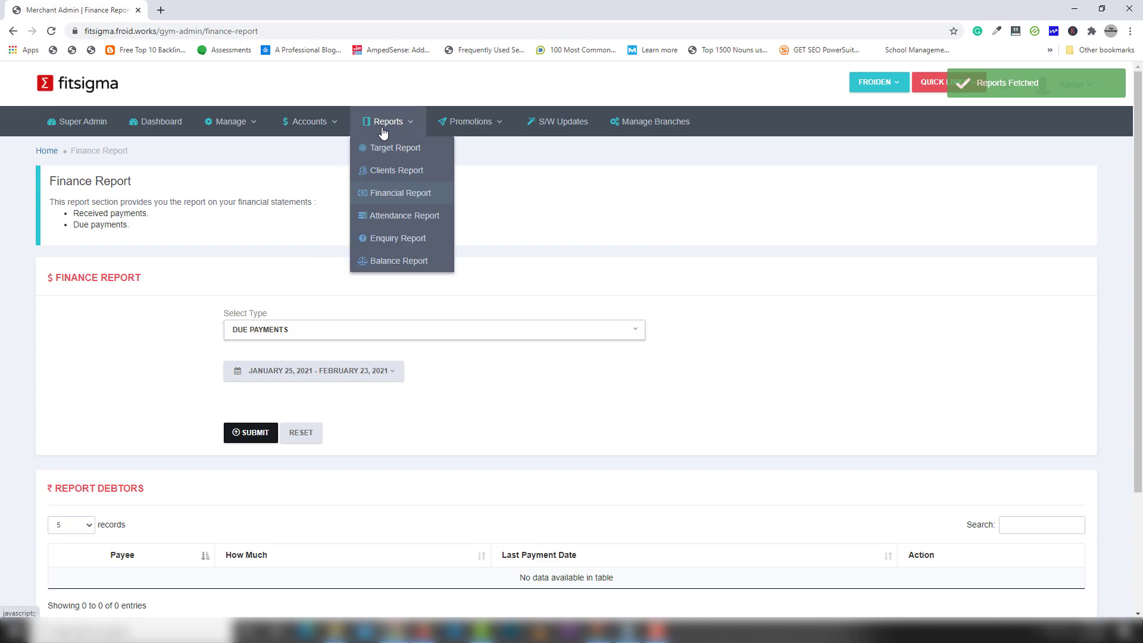
Open the Add Branch wizard, visit its Branch Name and Address fields, then return to Manage Branches.
click(636, 125)
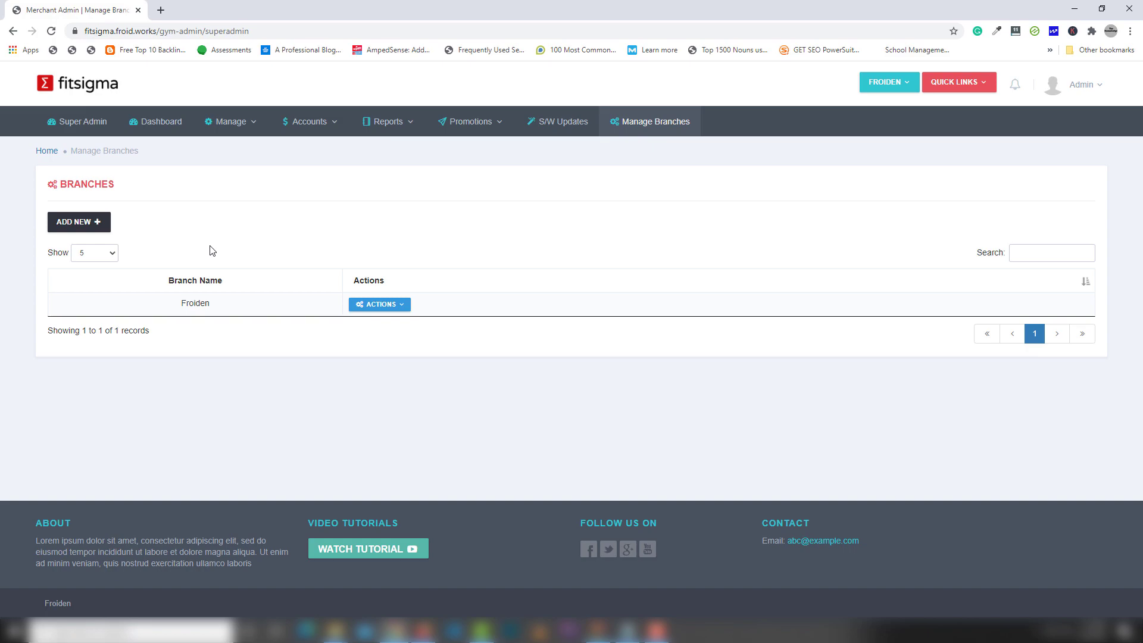
click(72, 224)
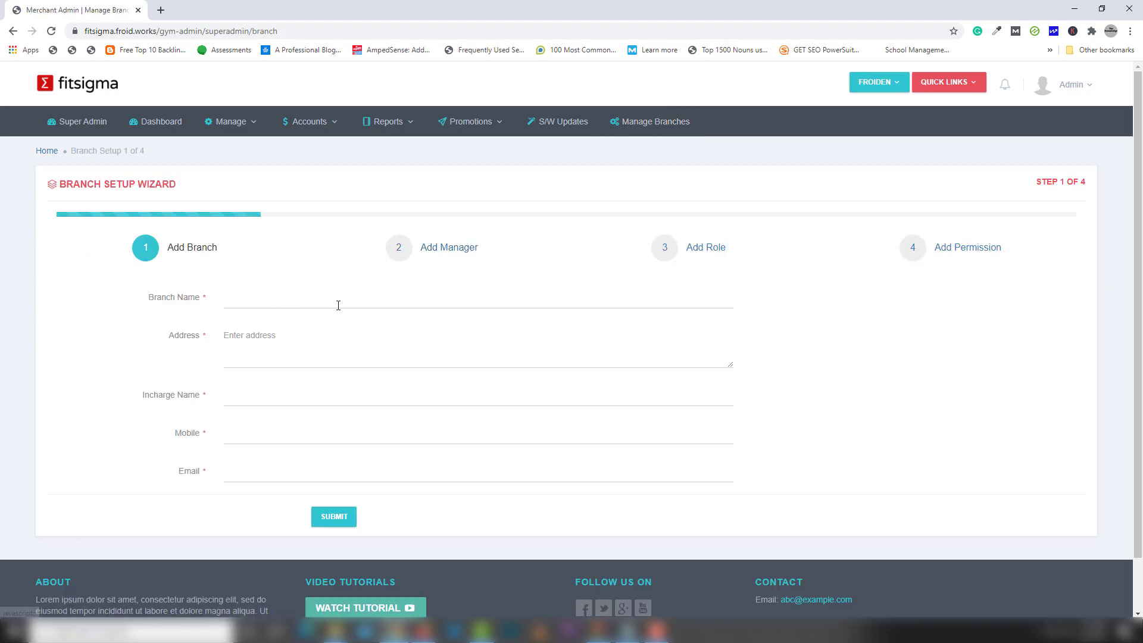
click(338, 303)
click(323, 359)
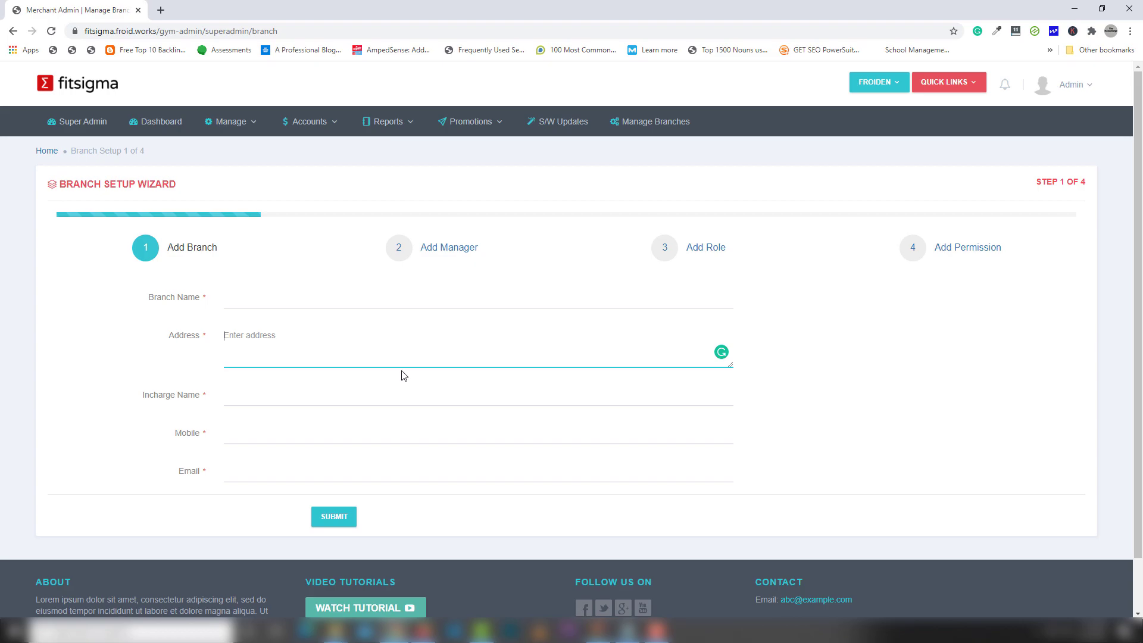
scroll(403, 366, down, 1)
scroll(842, 247, up, 1)
click(650, 121)
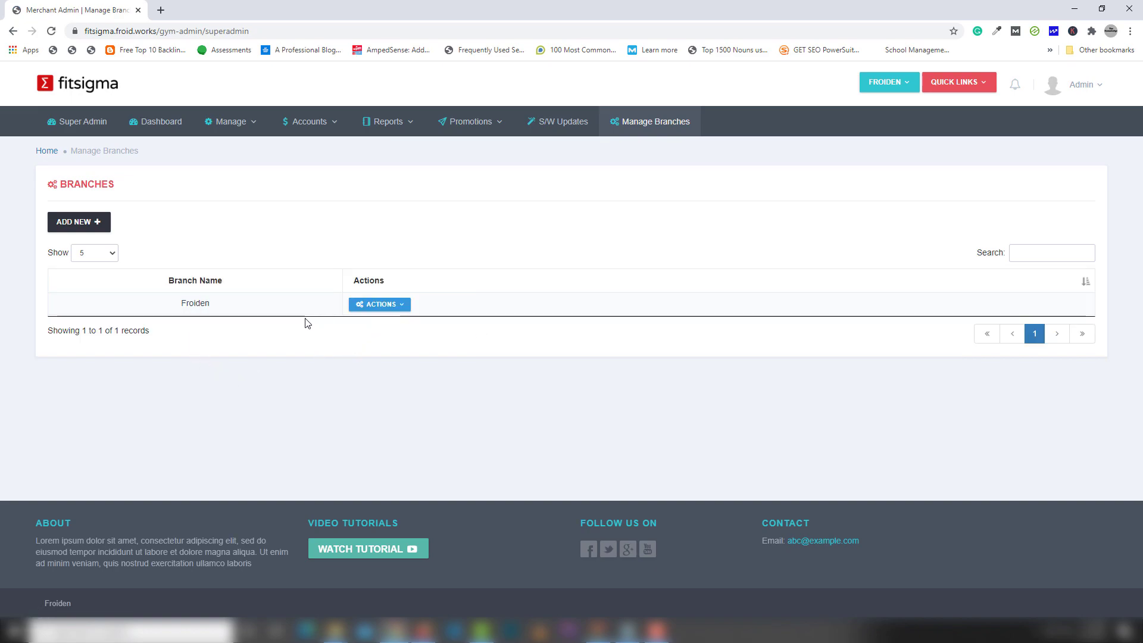
Open Froiden's Edit Branch page, view its Permission and Roles and Branch tabs, then go to Dashboard.
click(393, 305)
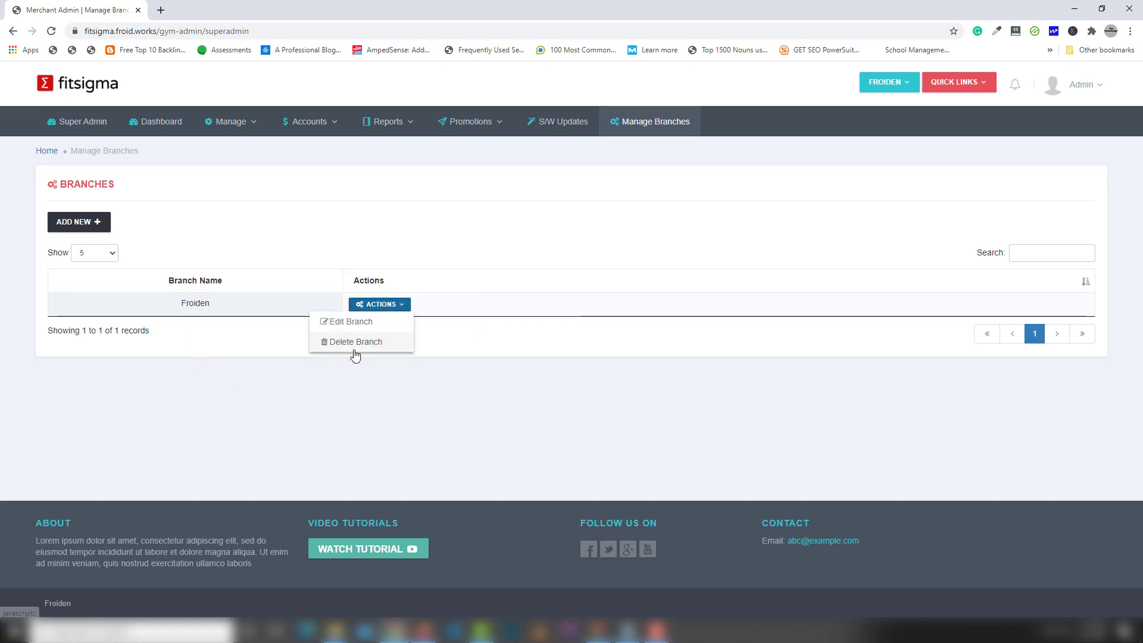
click(349, 322)
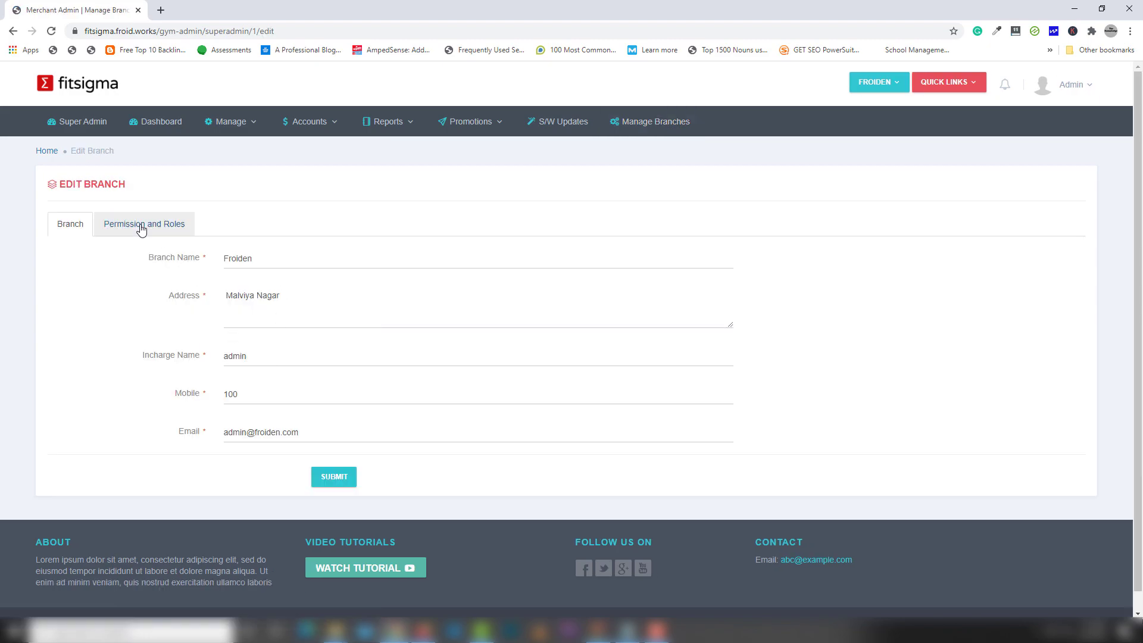
click(143, 227)
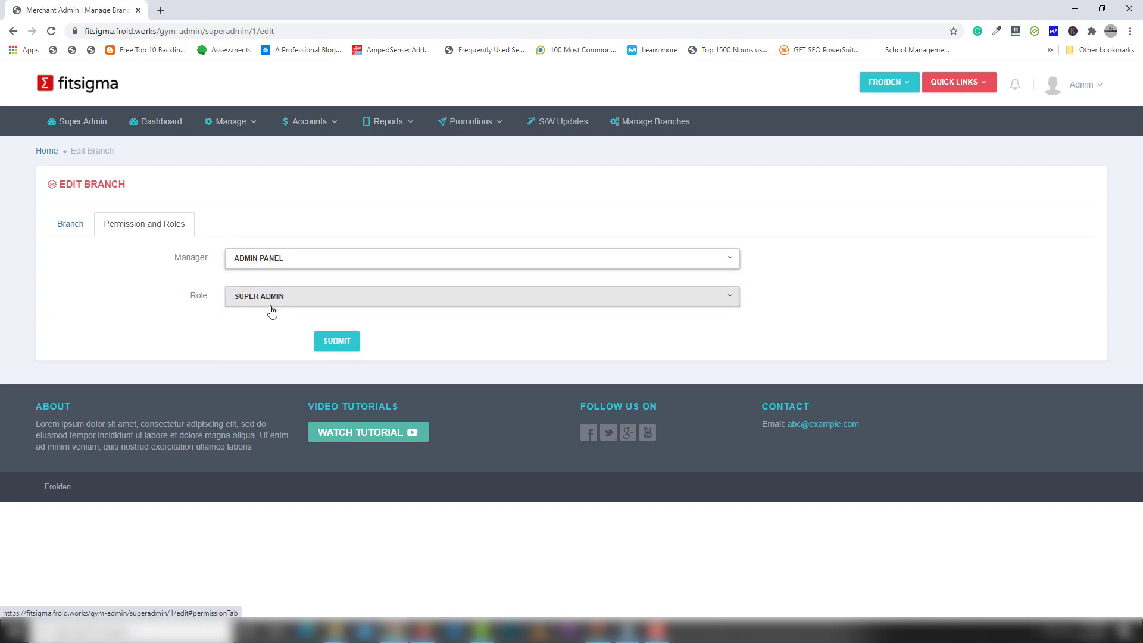
click(55, 221)
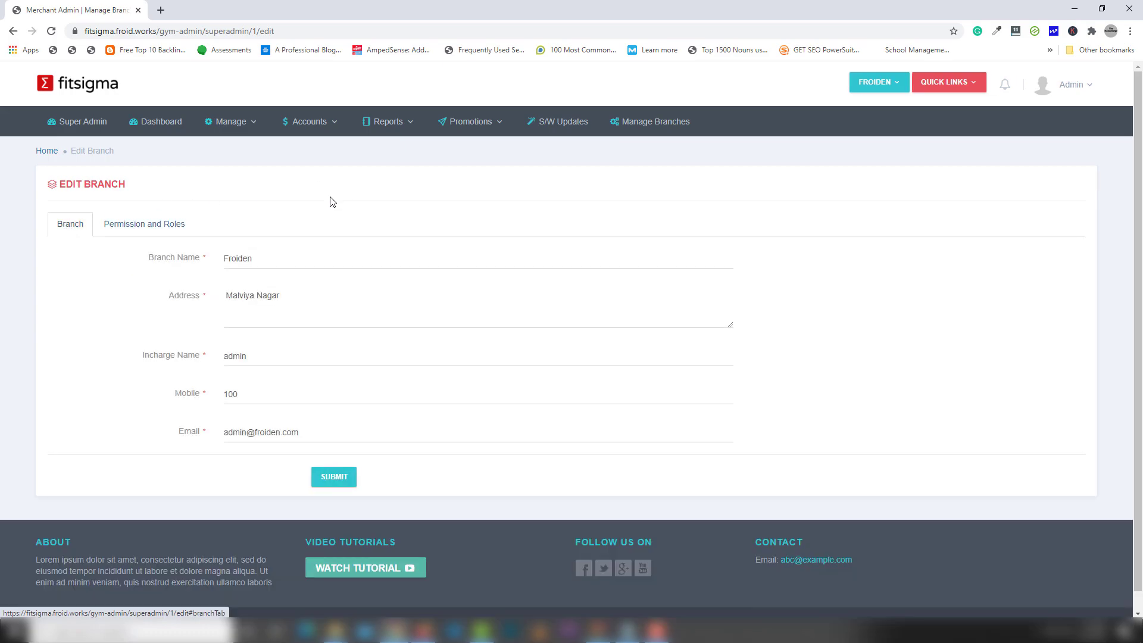
click(83, 122)
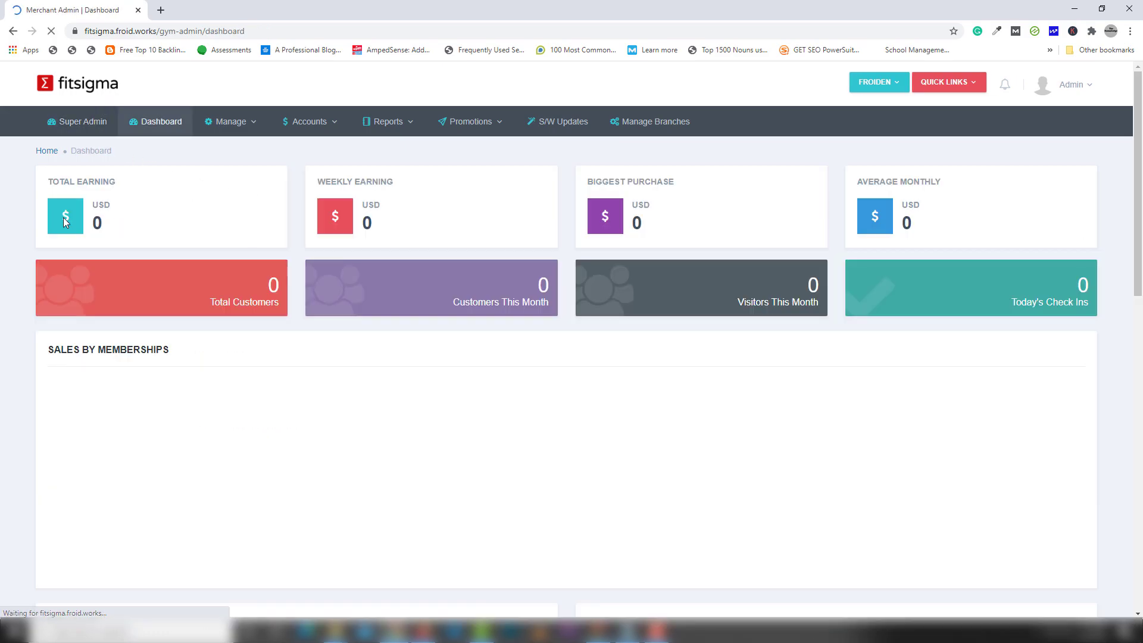